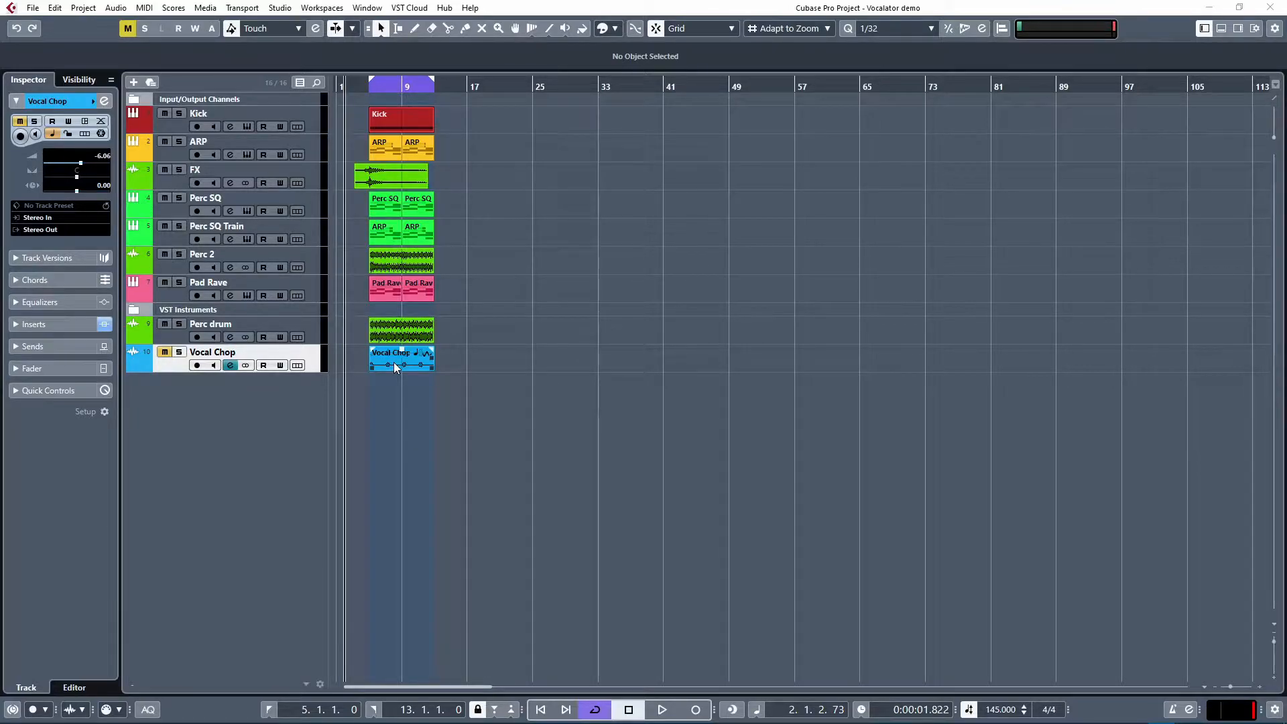
- Play the loop from just before bar 5 with the Vocal Chop track still muted
click(362, 84)
drag(626, 250, 0, 251)
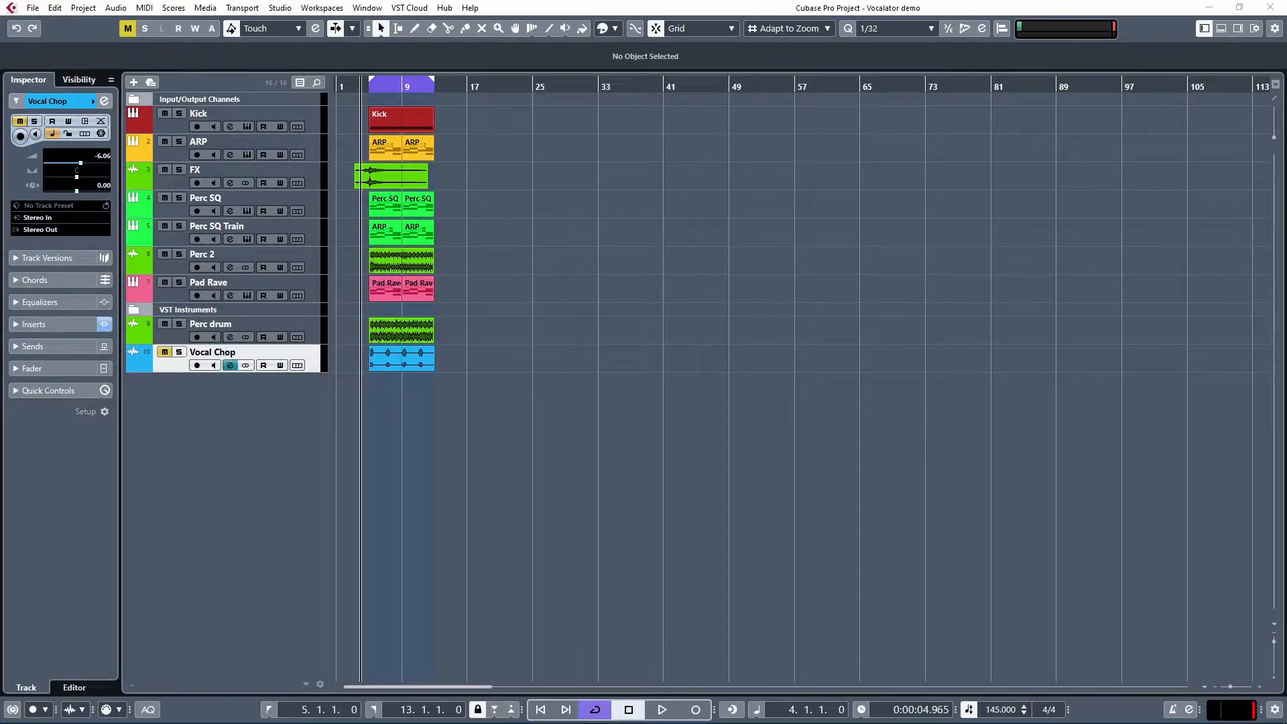
key(space)
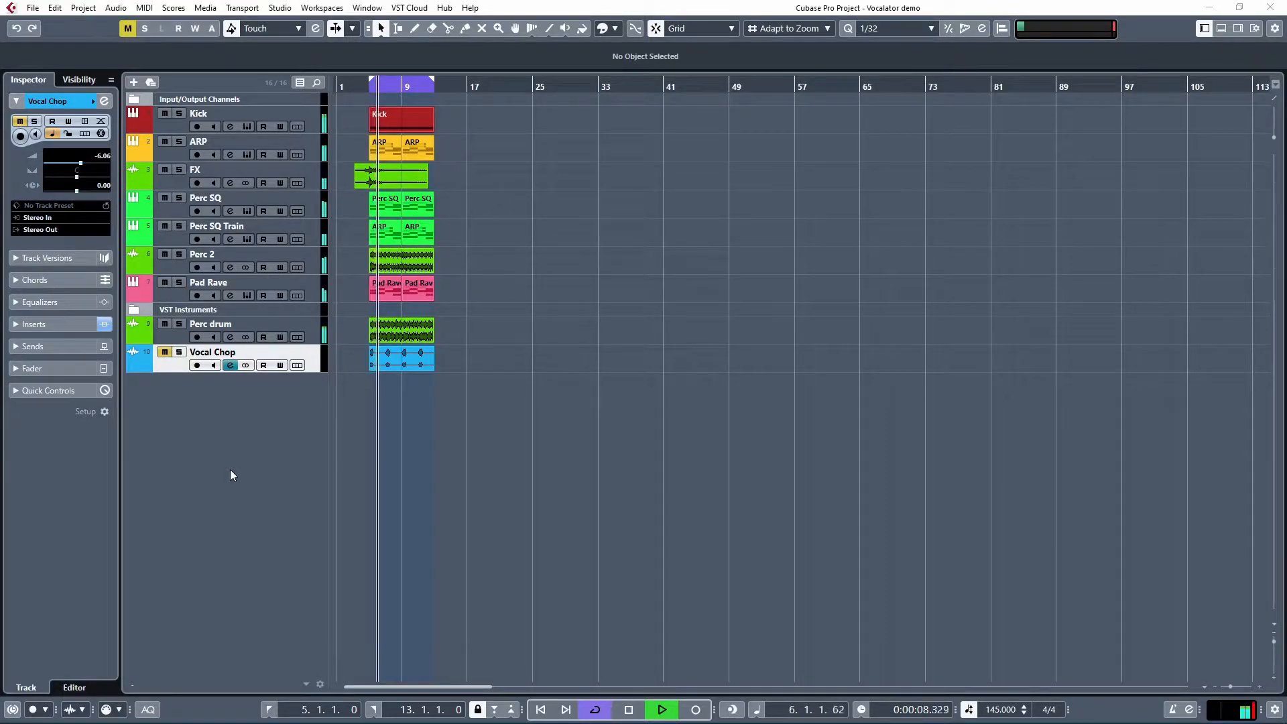
key(space)
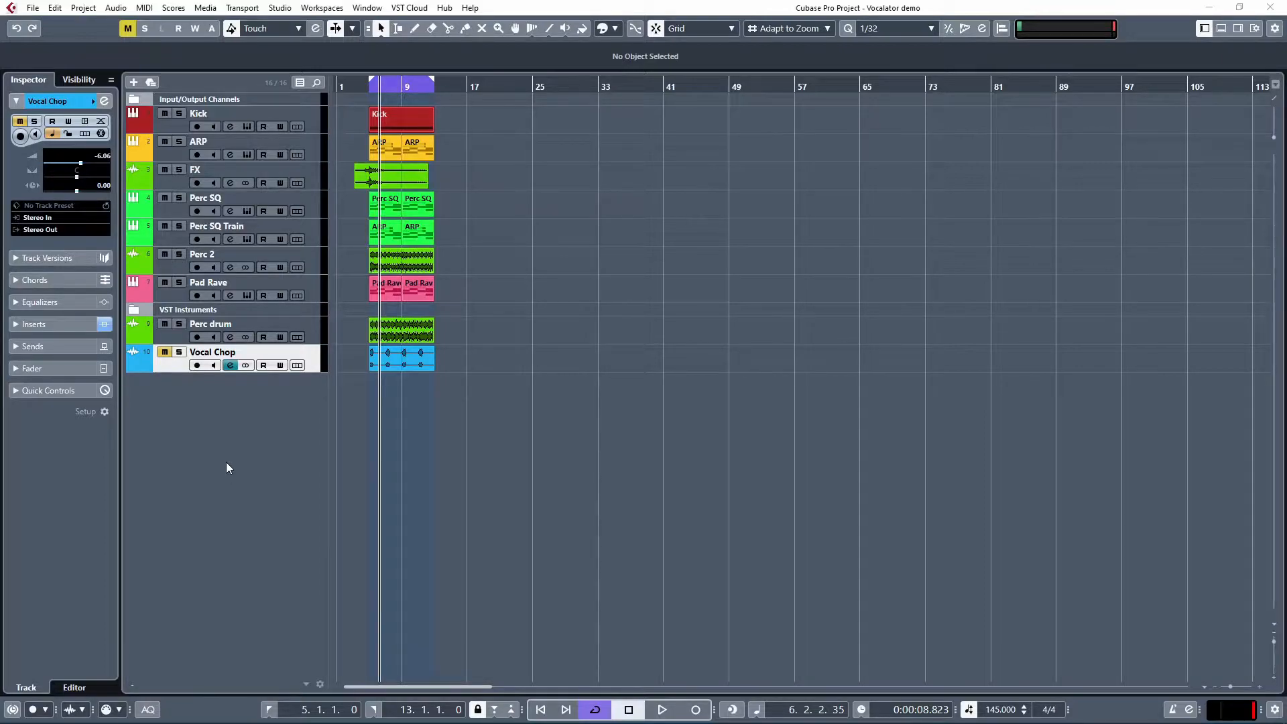
- Solo the Vocal Chop track and play it alone from bar 5
click(180, 352)
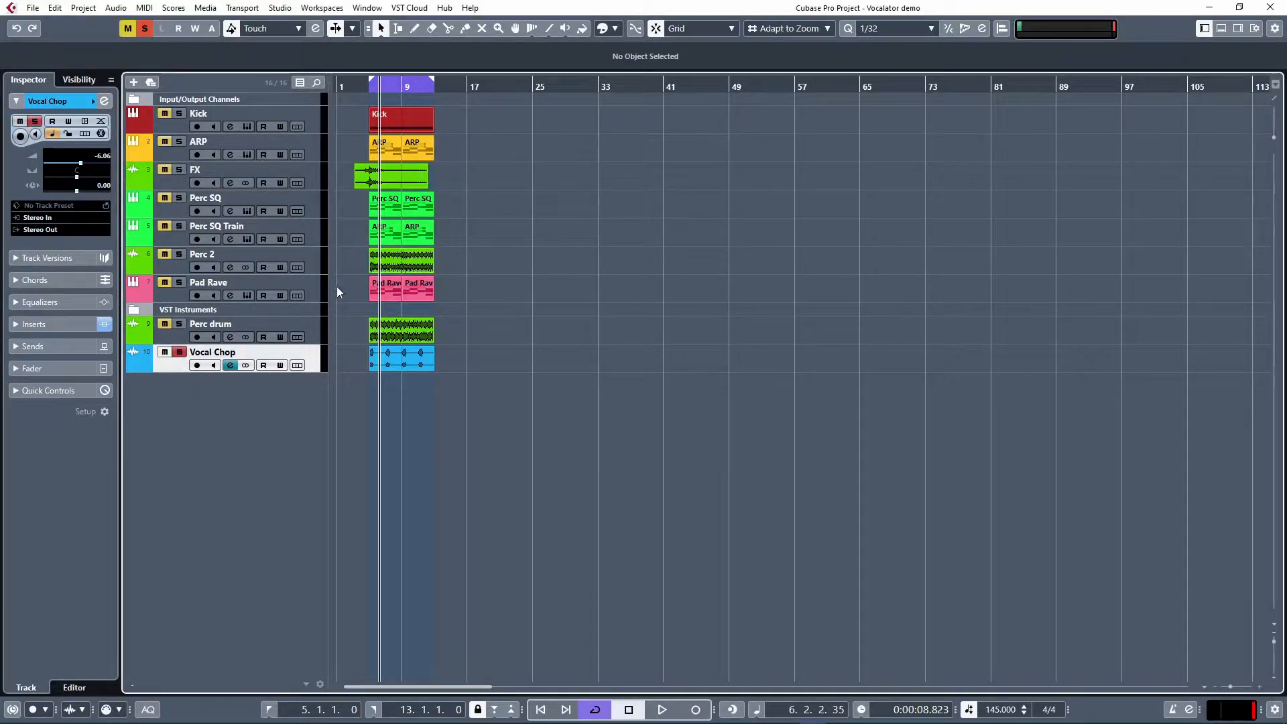
click(365, 86)
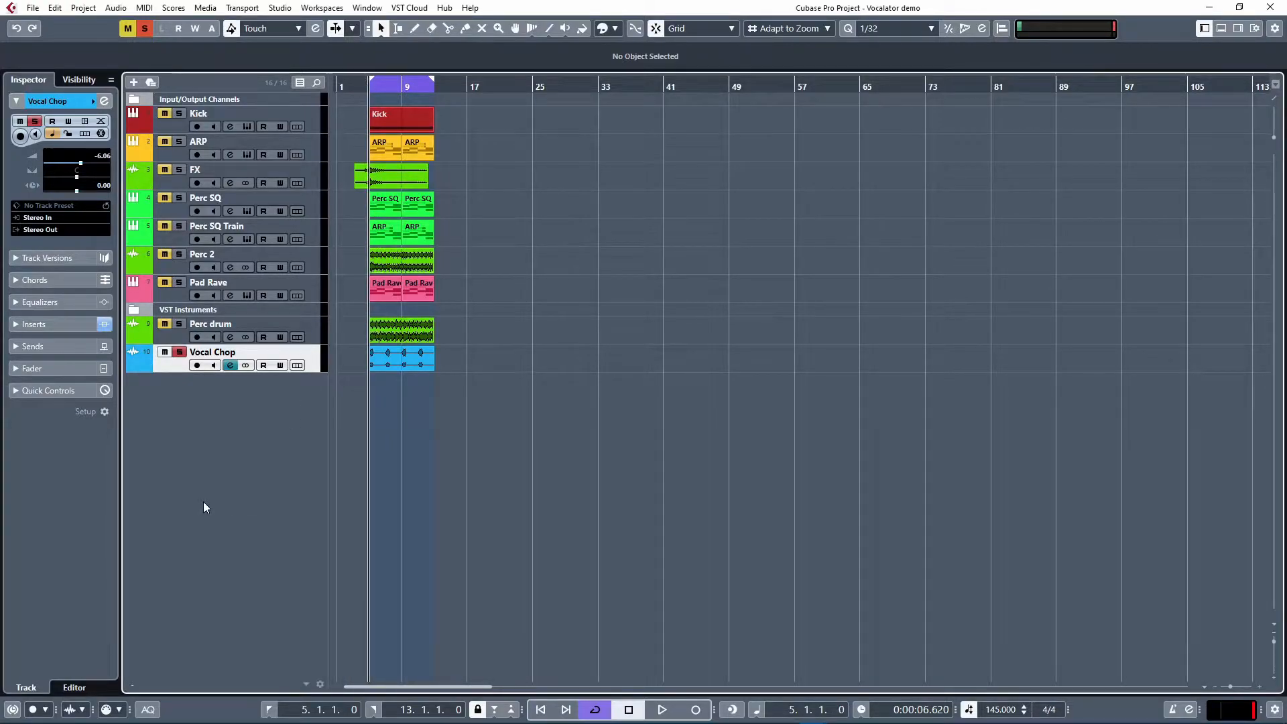
key(space)
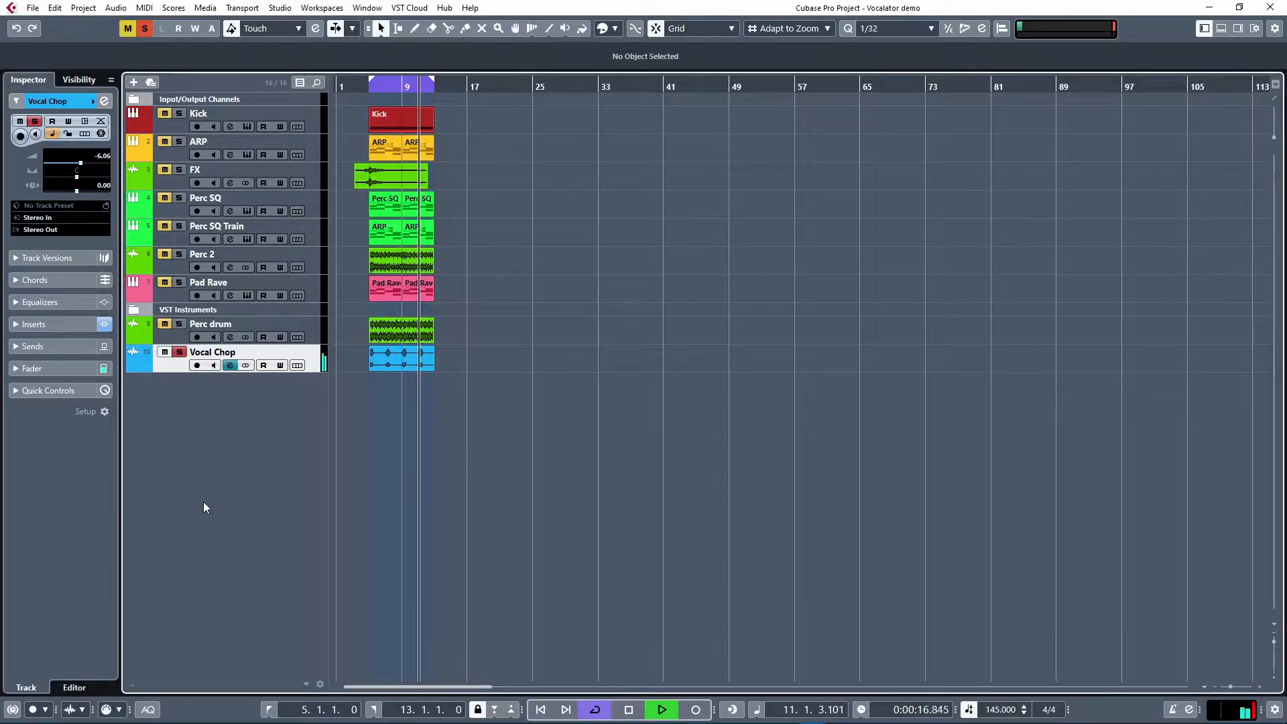
key(space)
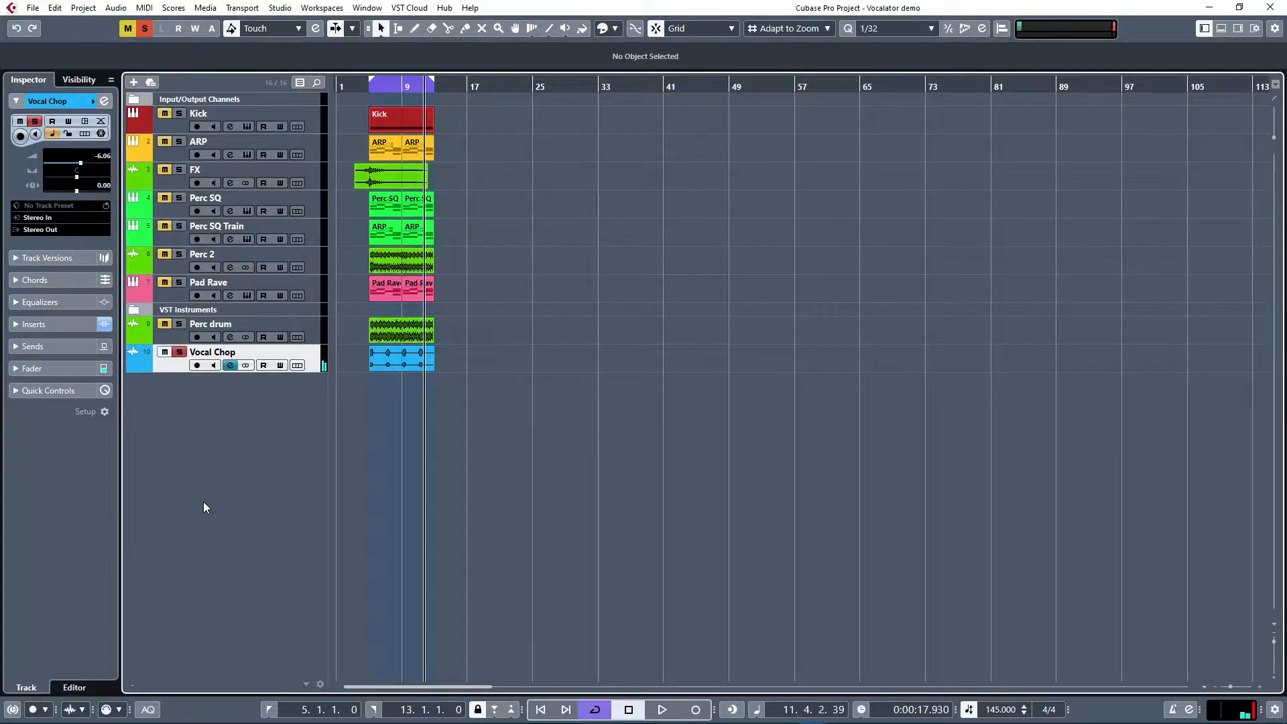
- Unsolo and unmute the Vocal Chop track, and play the full mix from the start of the loop
click(180, 353)
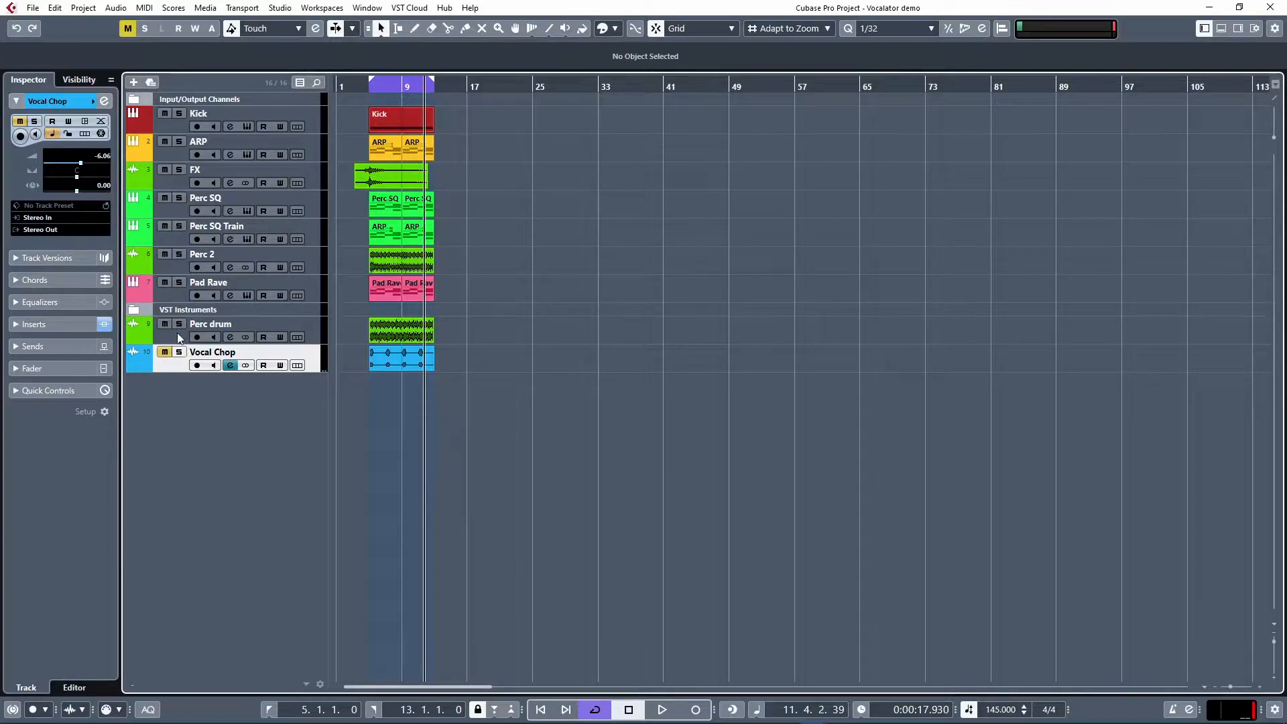
click(361, 86)
key(space)
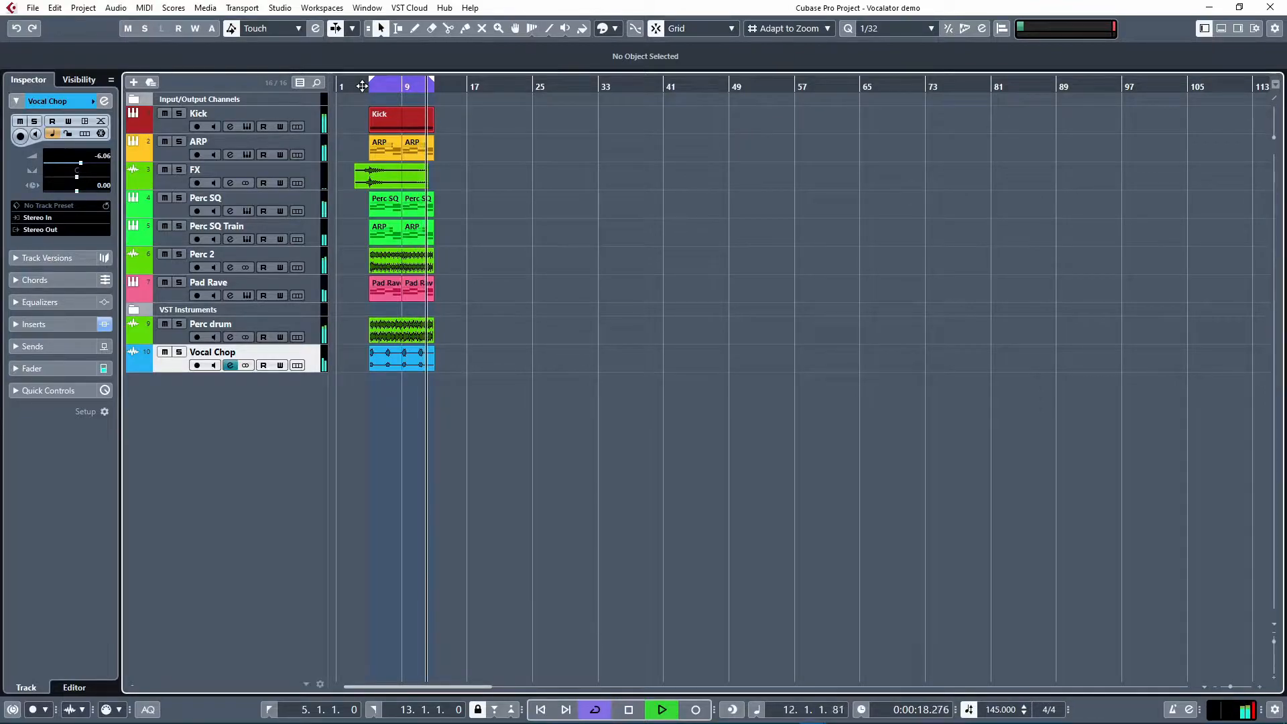
key(space)
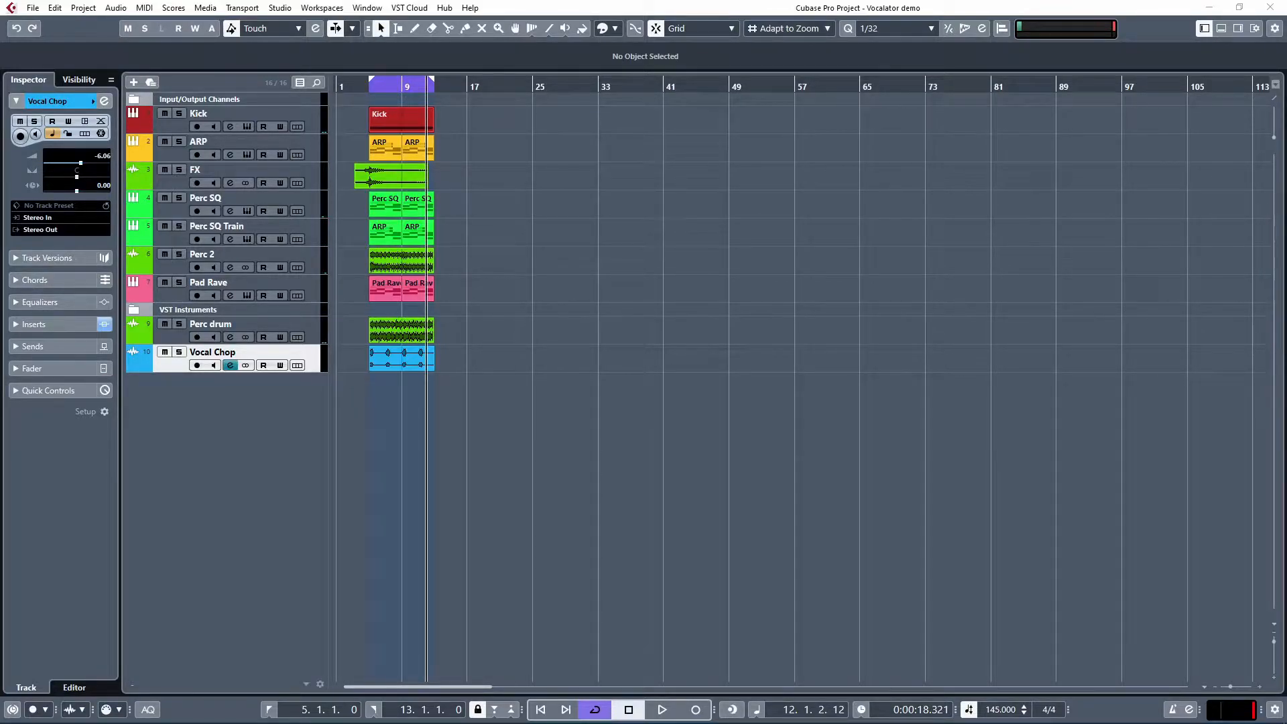
- Bring up the Vocalator Pro insert of the Vocal Chop track and enlarge its GUI size to 125%
drag(0, 92, 955, 66)
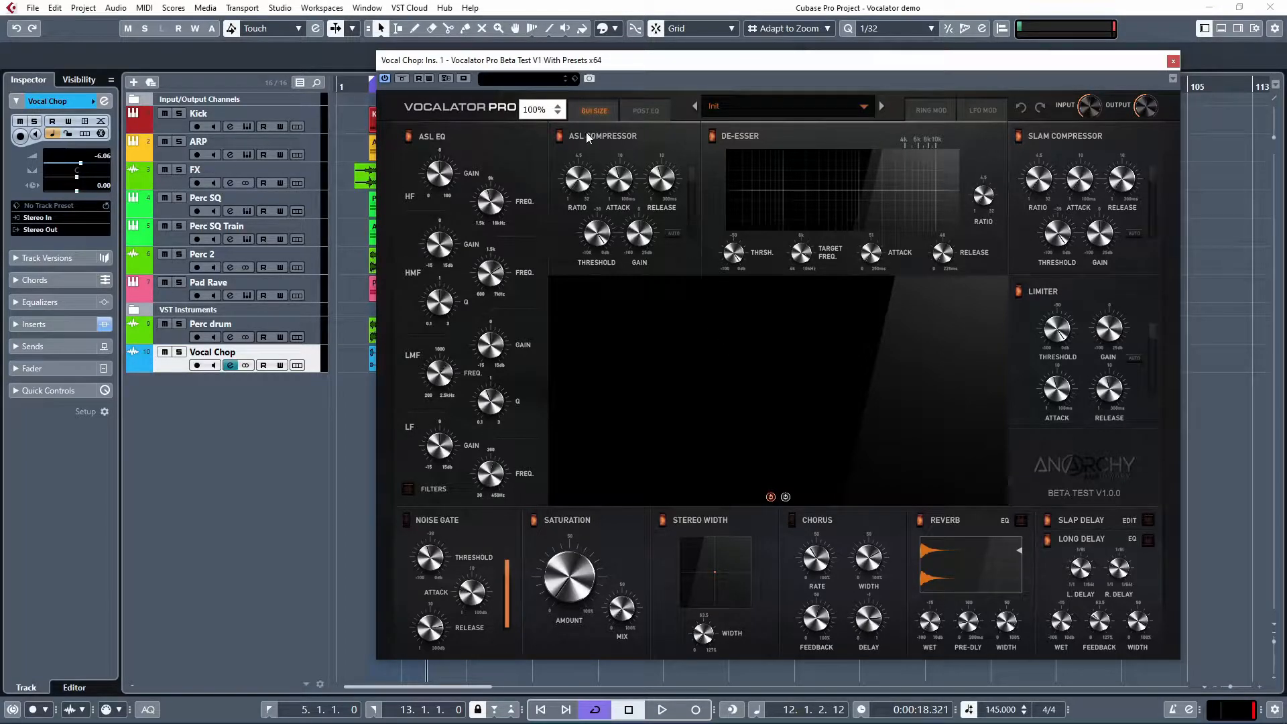
click(536, 114)
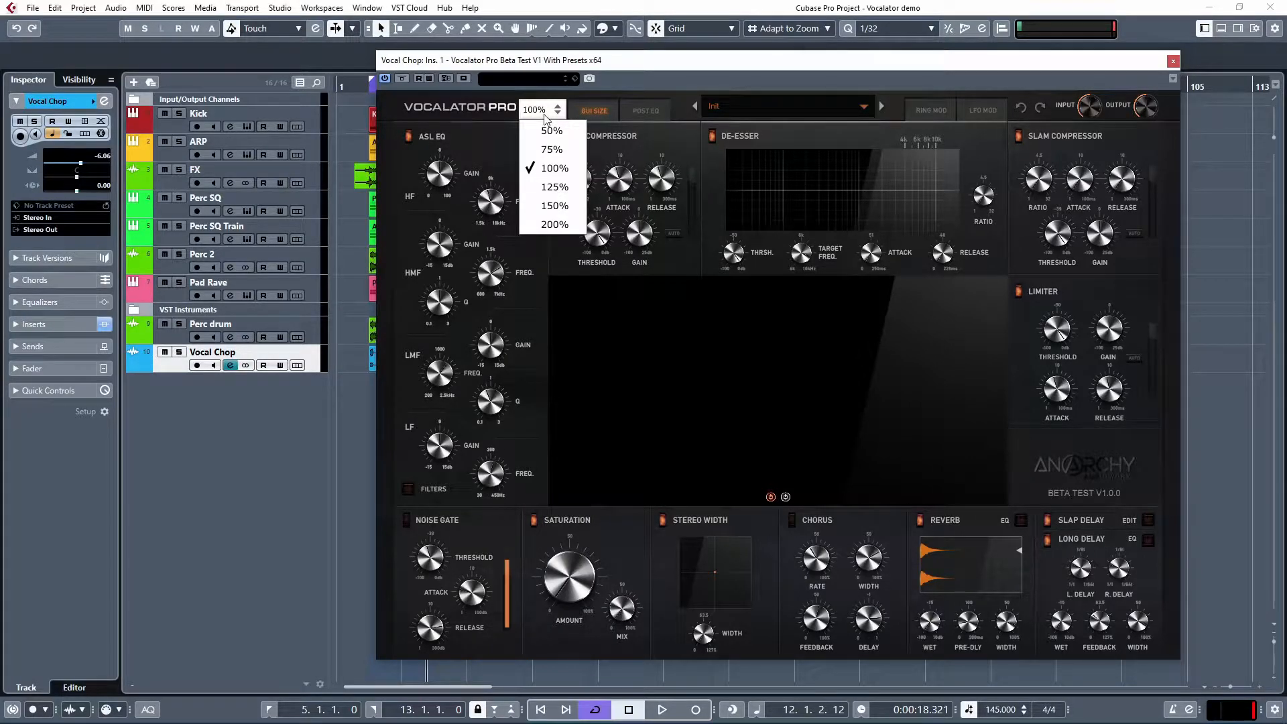
click(559, 187)
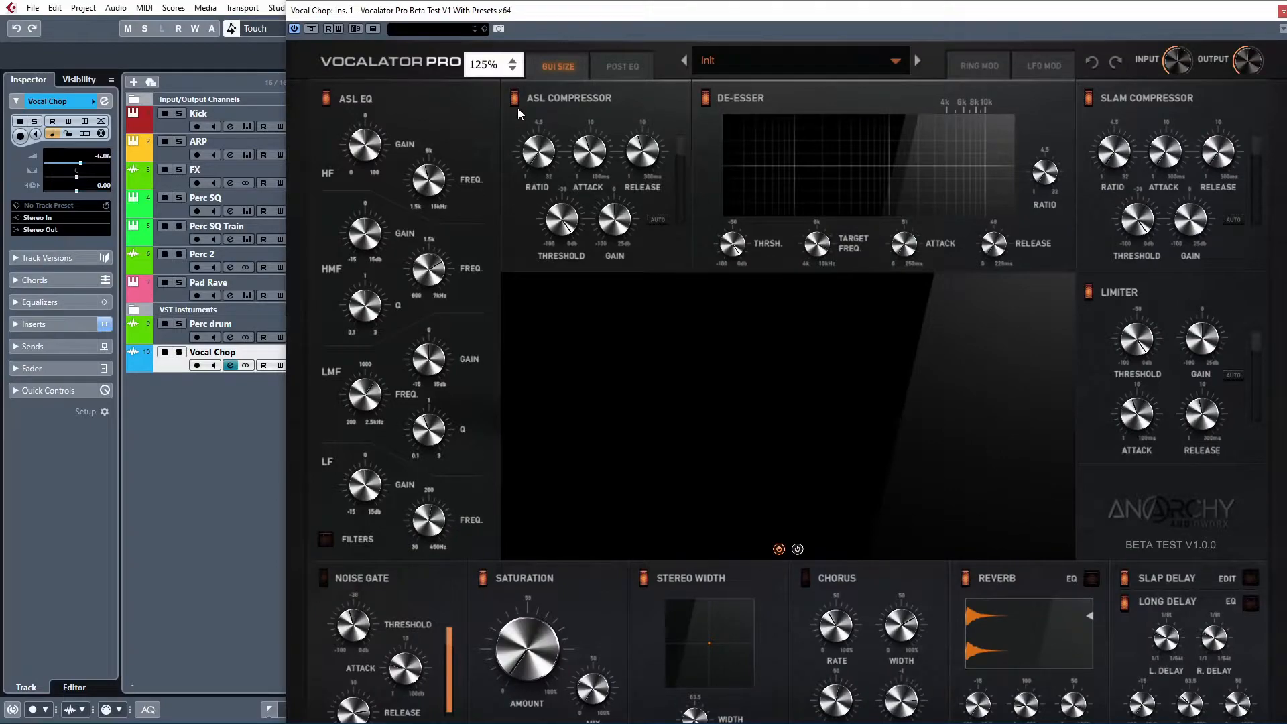
- Set the Vocalator Pro GUI size to 100% and move its window clear of the arrangement's events
click(484, 64)
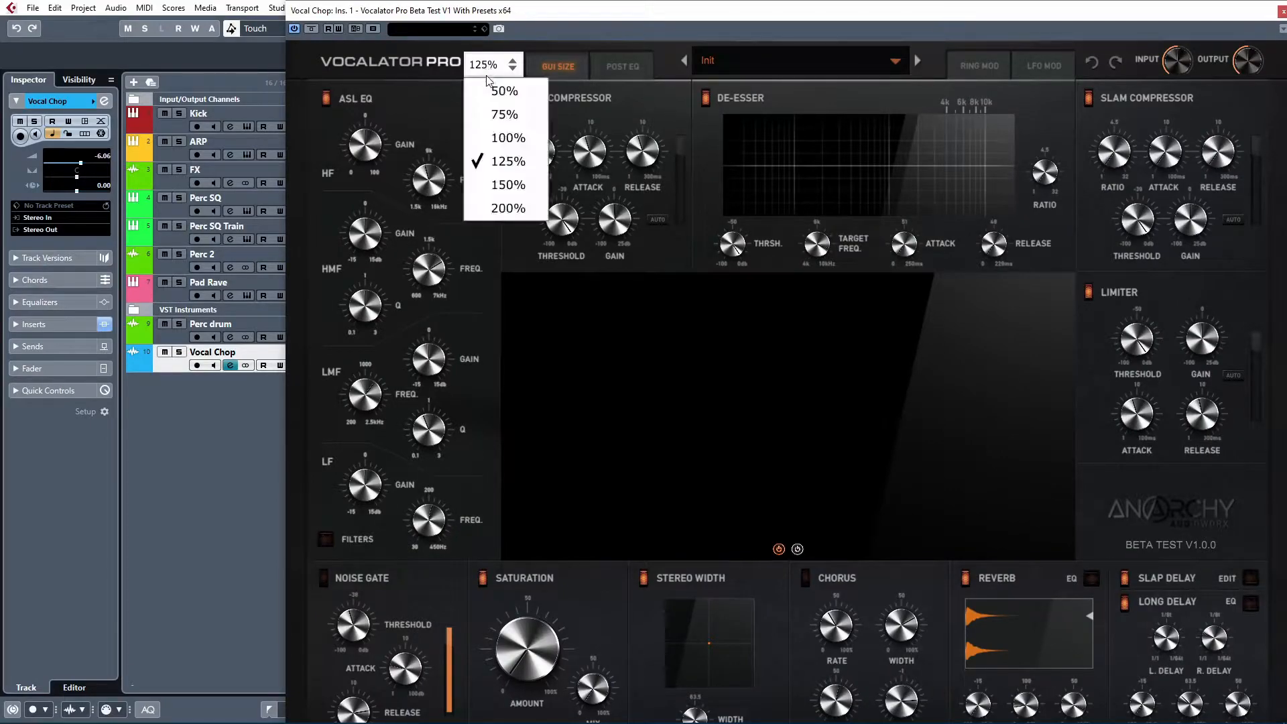
click(505, 138)
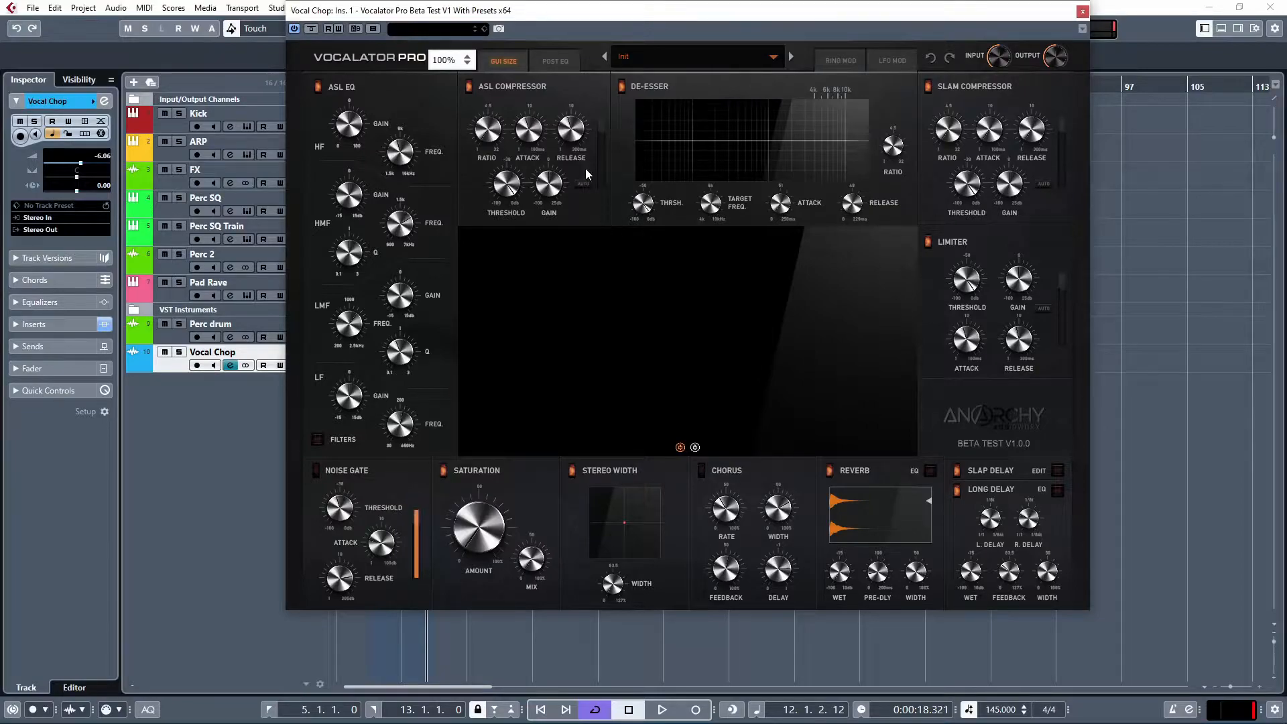
drag(637, 18, 672, 47)
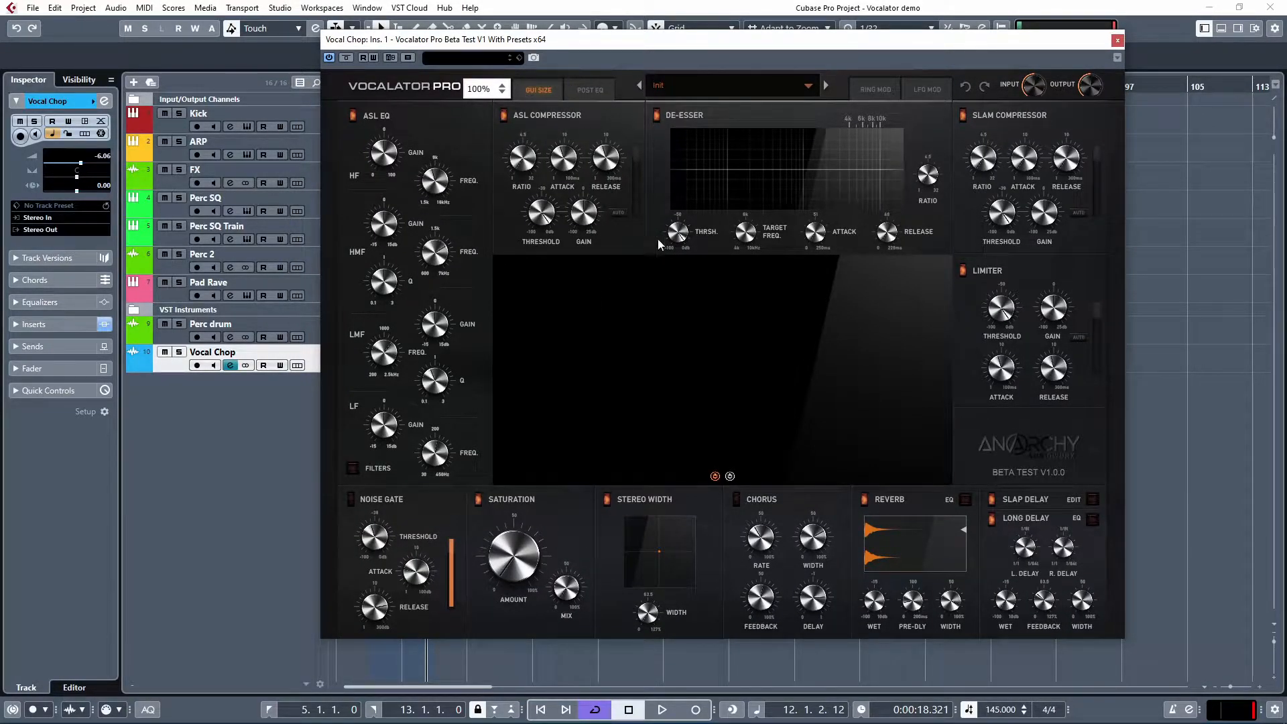
drag(690, 40, 835, 60)
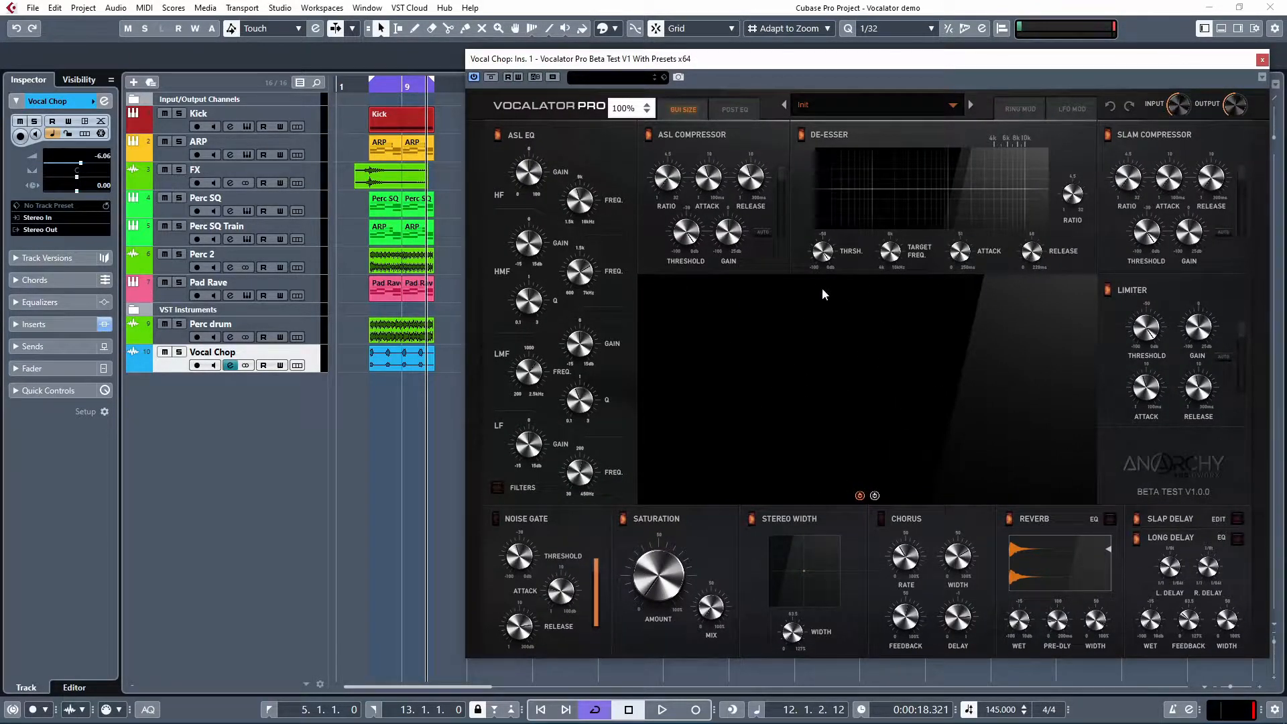
- Play the loop from bar 5 to watch the plugin's waveform display, and return the playhead to bar 5
key(space)
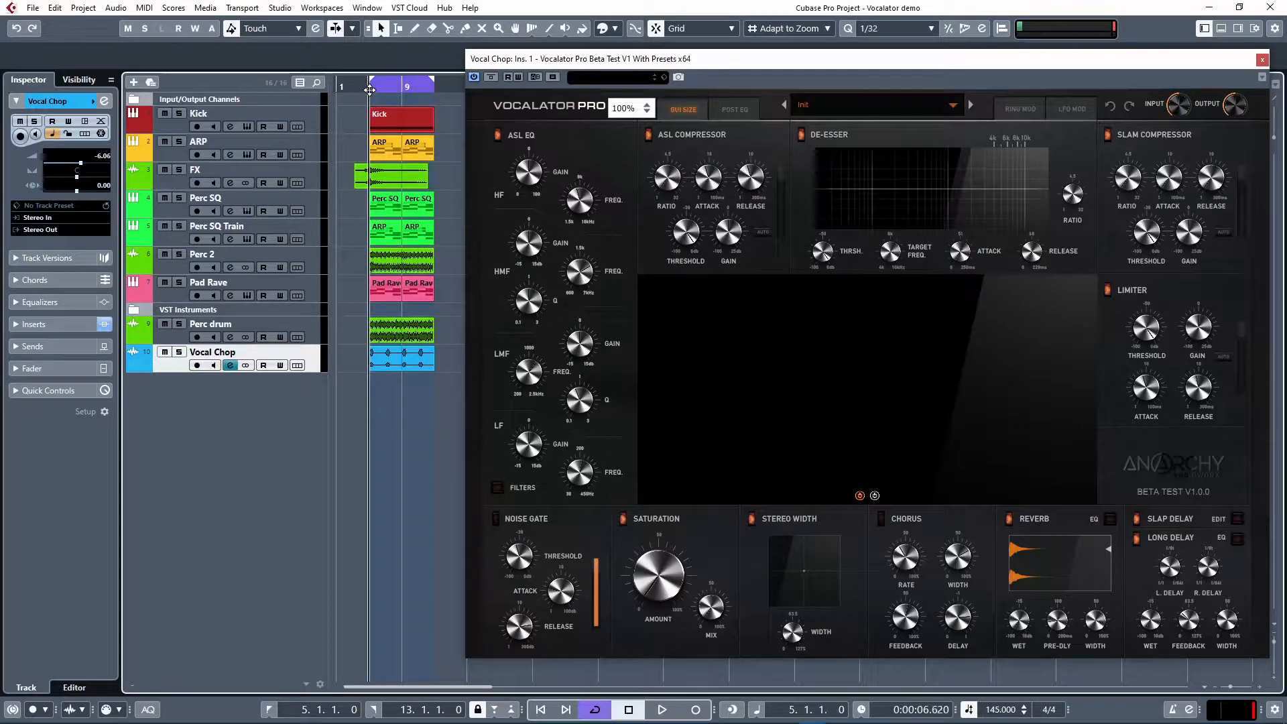
key(space)
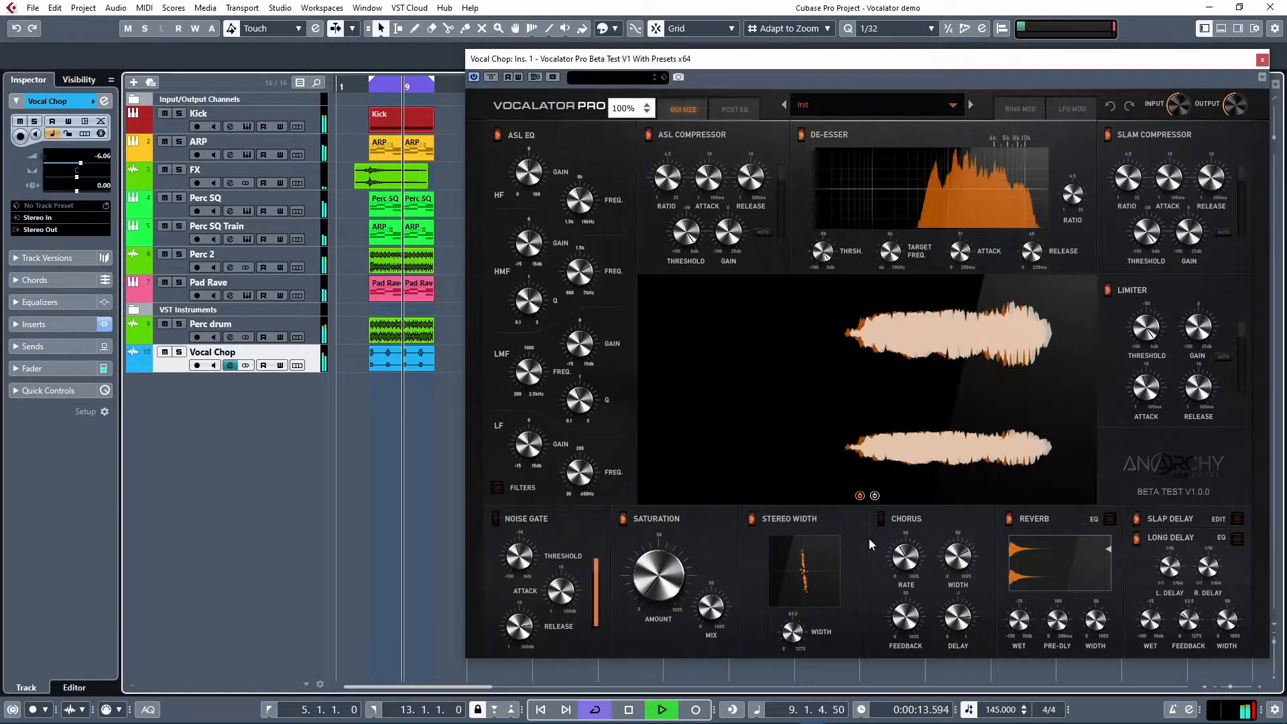
key(space)
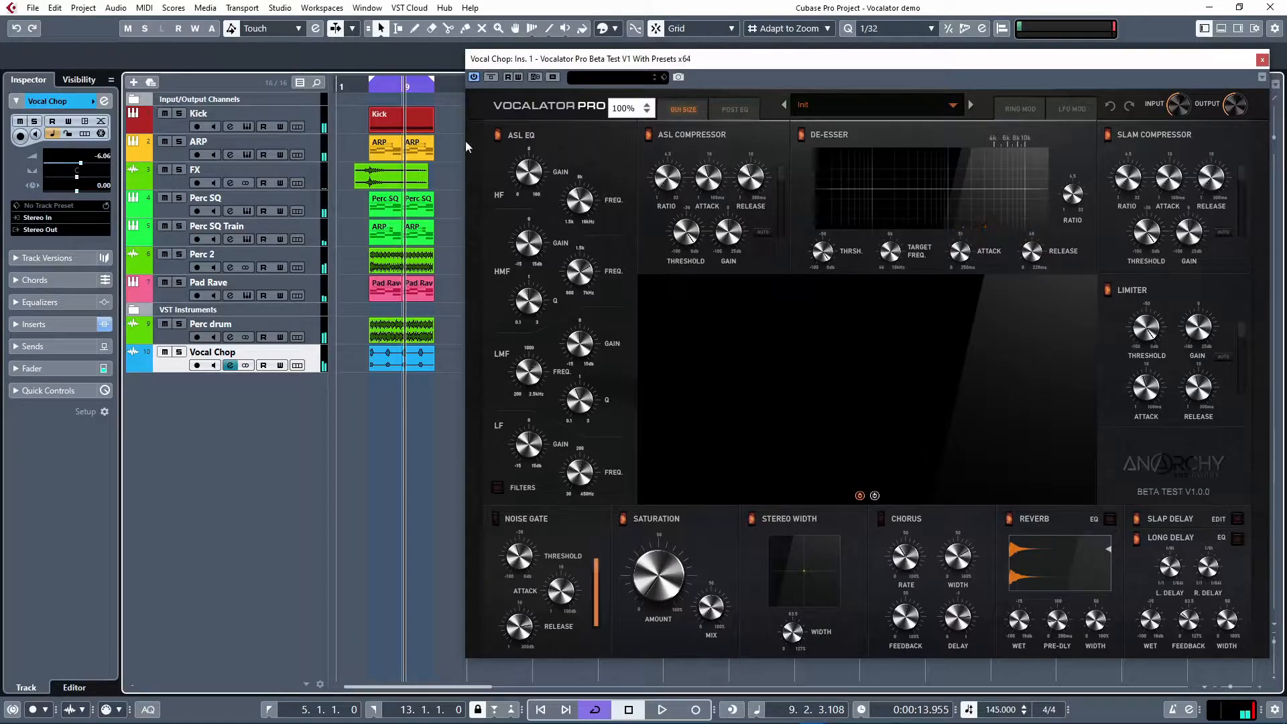
click(374, 91)
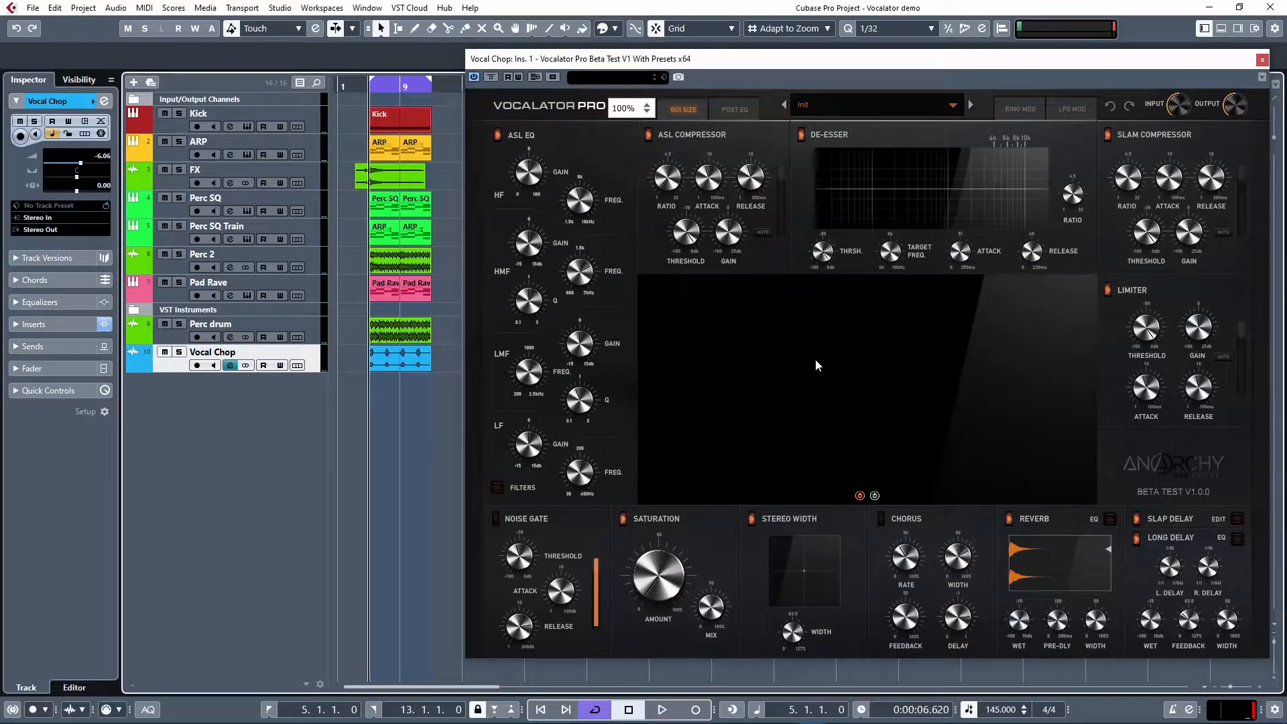
- Try out the HF frequency knob of the ASL EQ
drag(580, 203, 581, 203)
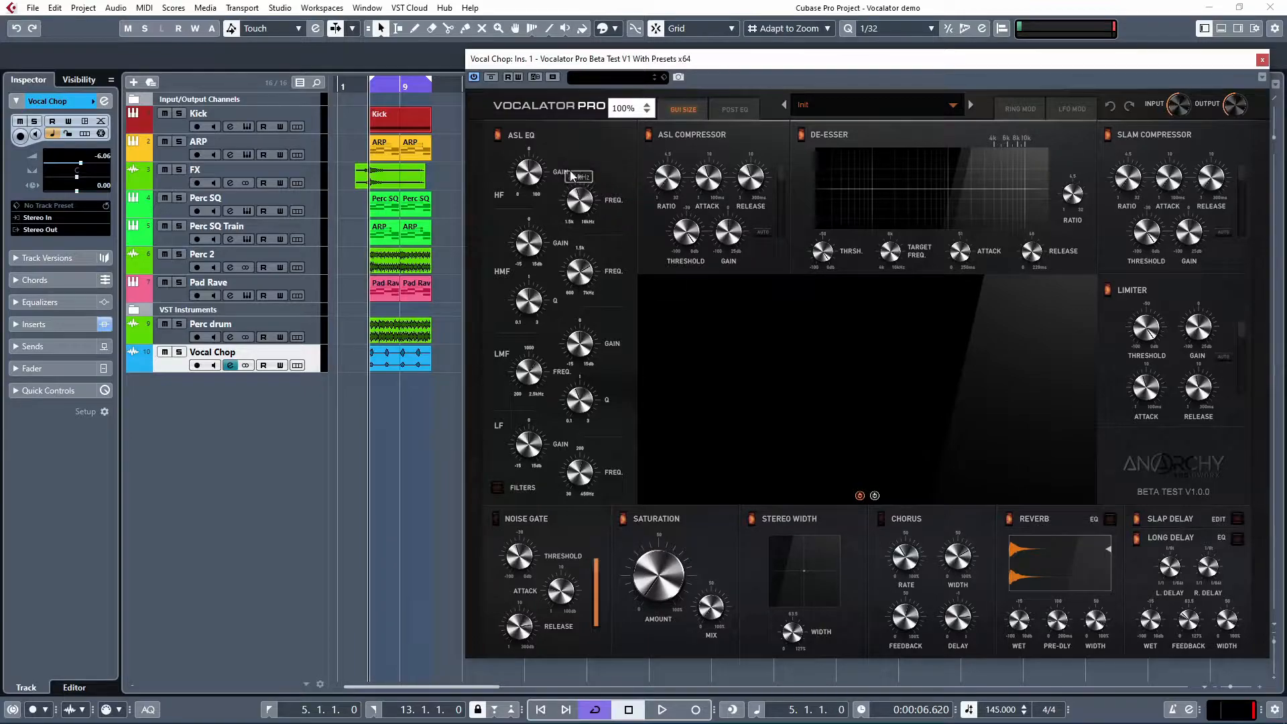
drag(579, 194, 574, 201)
drag(575, 203, 580, 197)
- Examine the Vocal Chop track's channel settings with its EQ curve and low-cut filter, and close them
key(e)
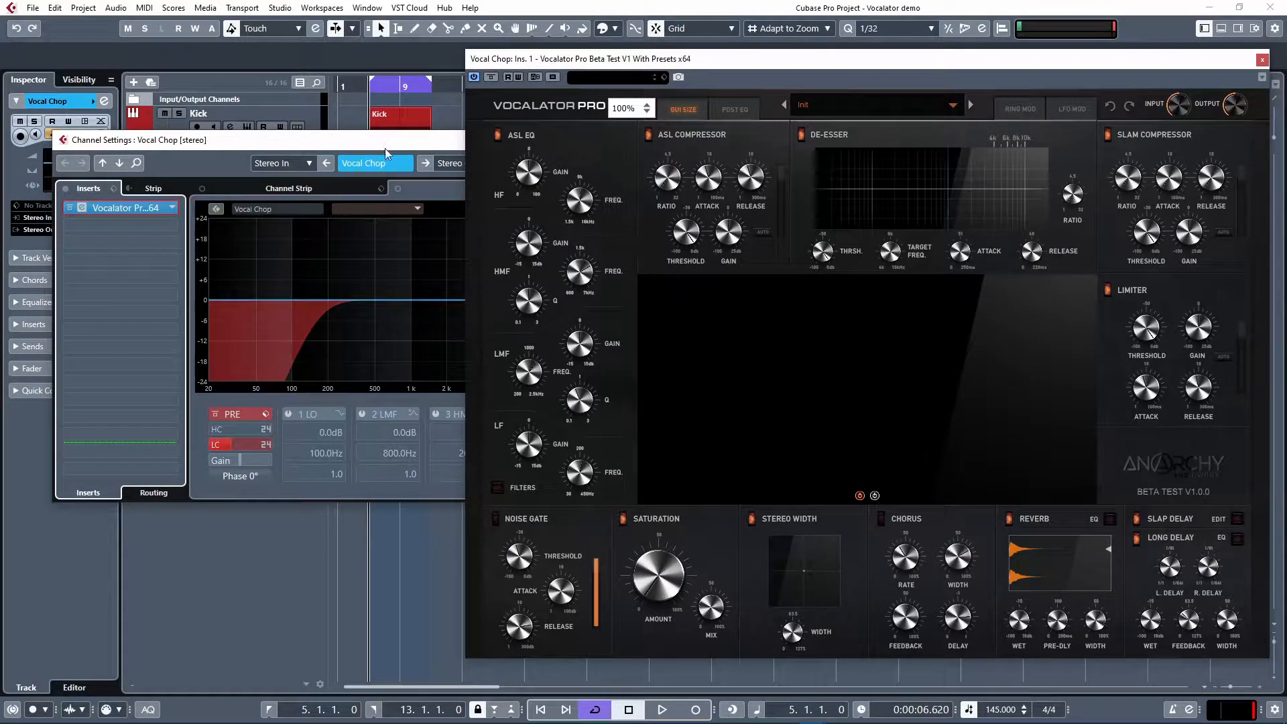
drag(385, 148, 67, 154)
click(217, 150)
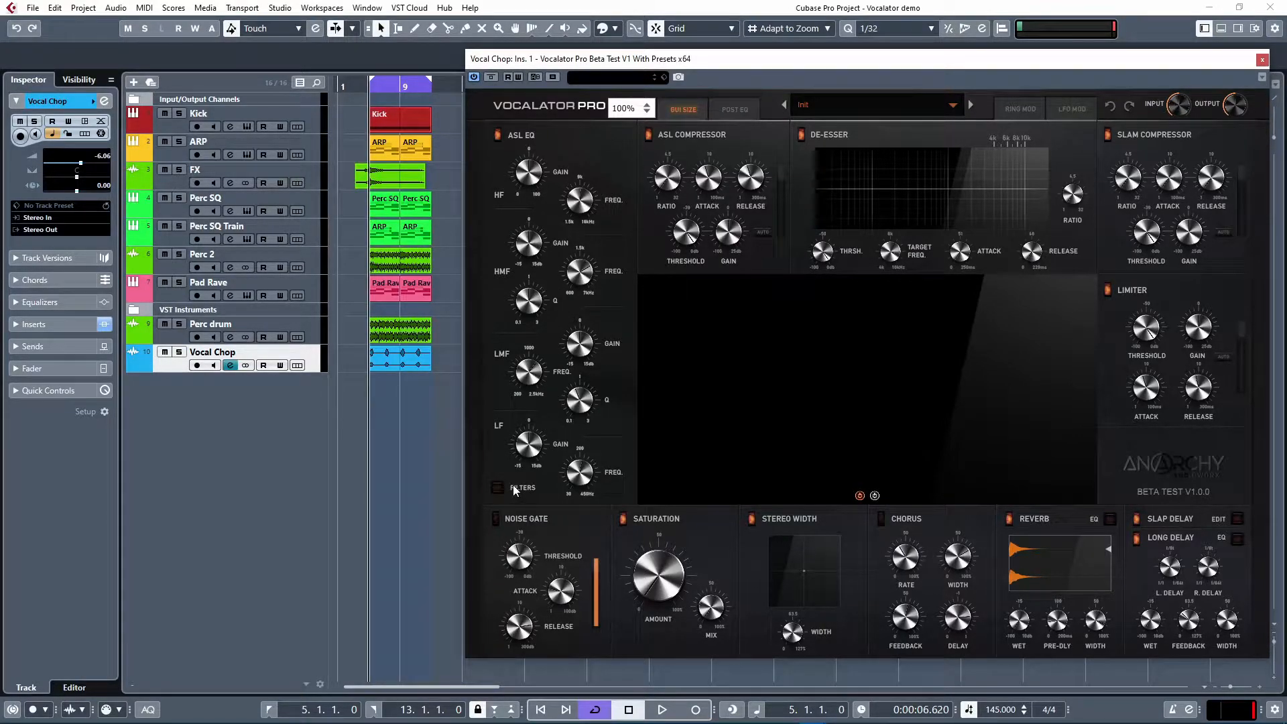
- During loop playback, adjust the ASL EQ's HF gain and boost HMF by about 4.1 dB around 2.4 kHz, adjusting its Q
key(space)
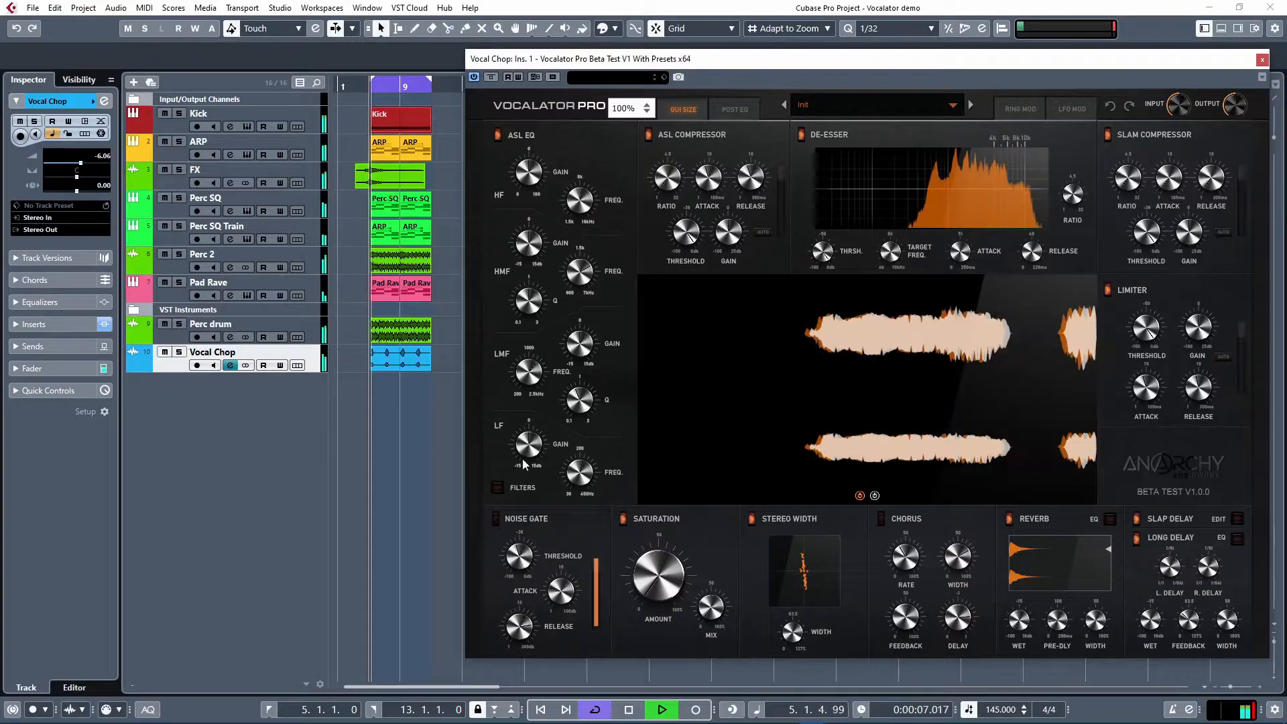
click(504, 485)
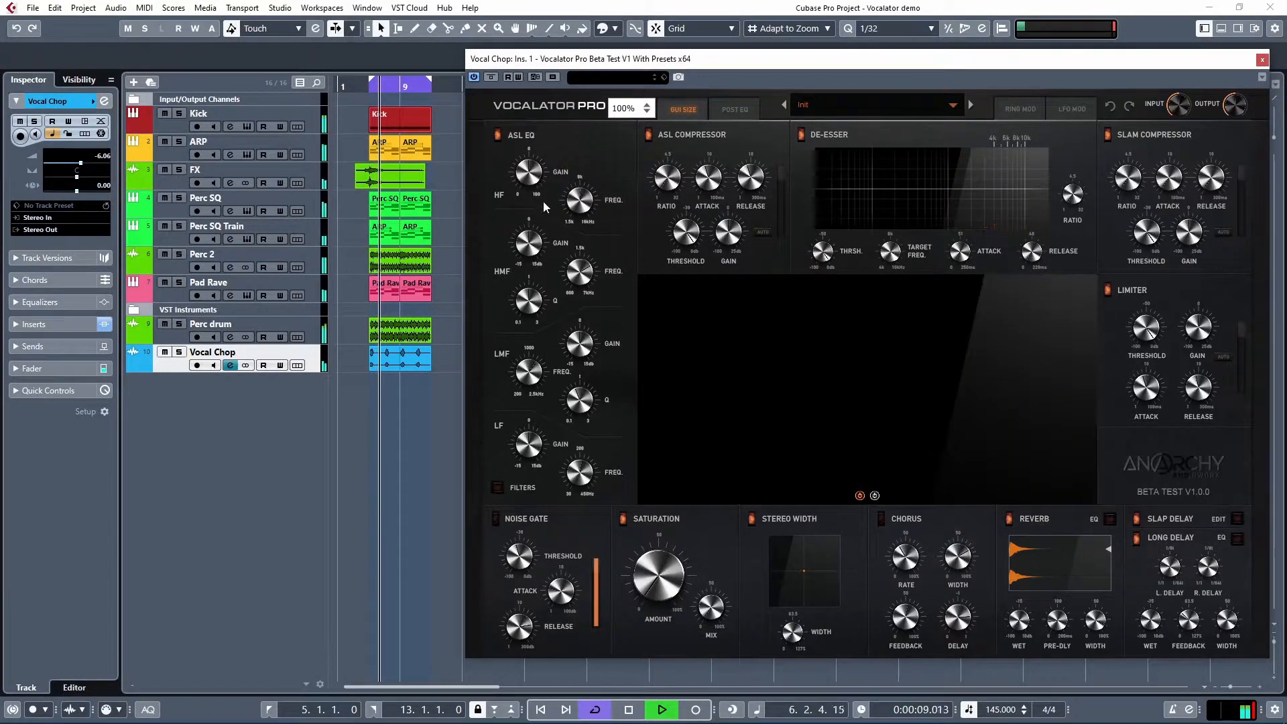
drag(533, 185, 575, 201)
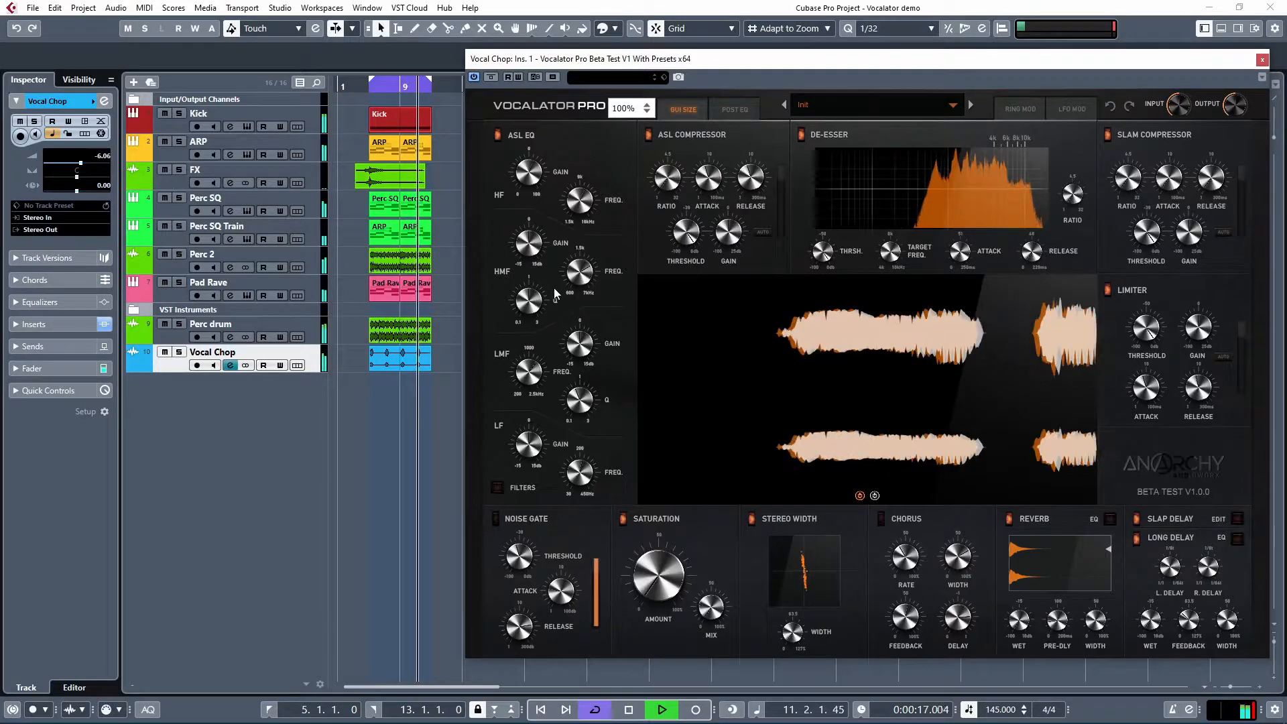
mouse_move(583, 271)
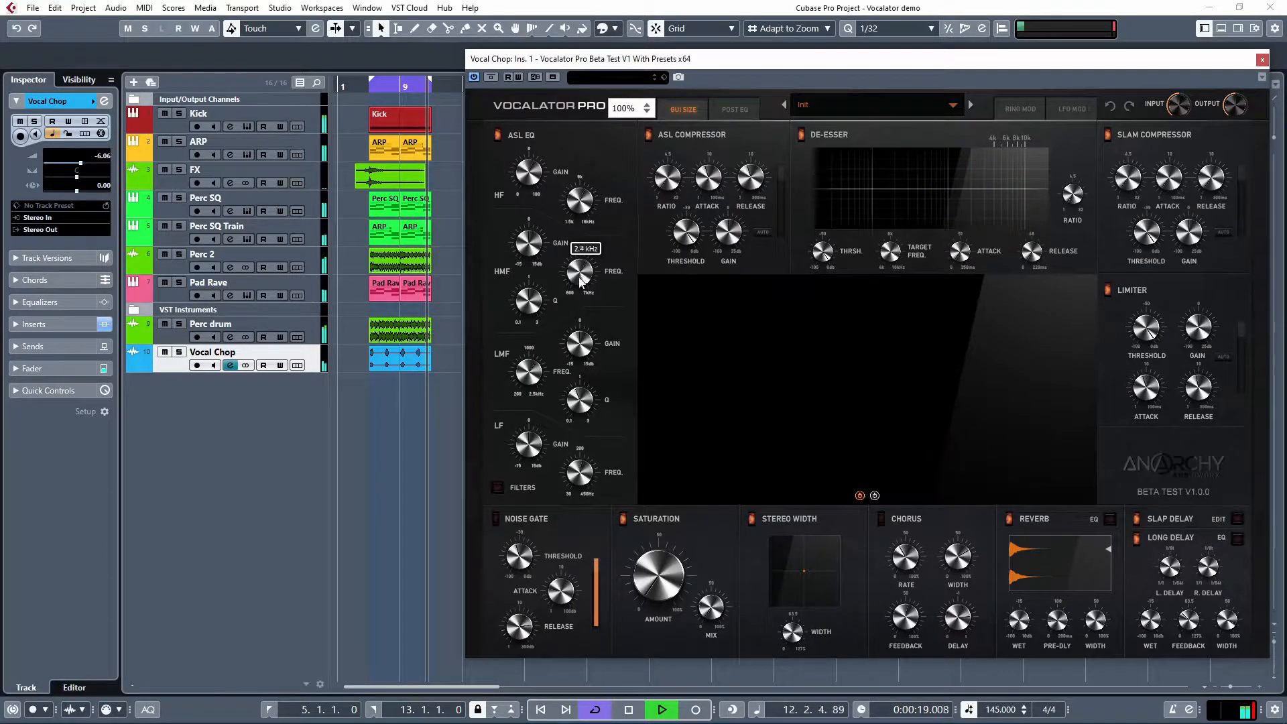
drag(539, 250, 547, 239)
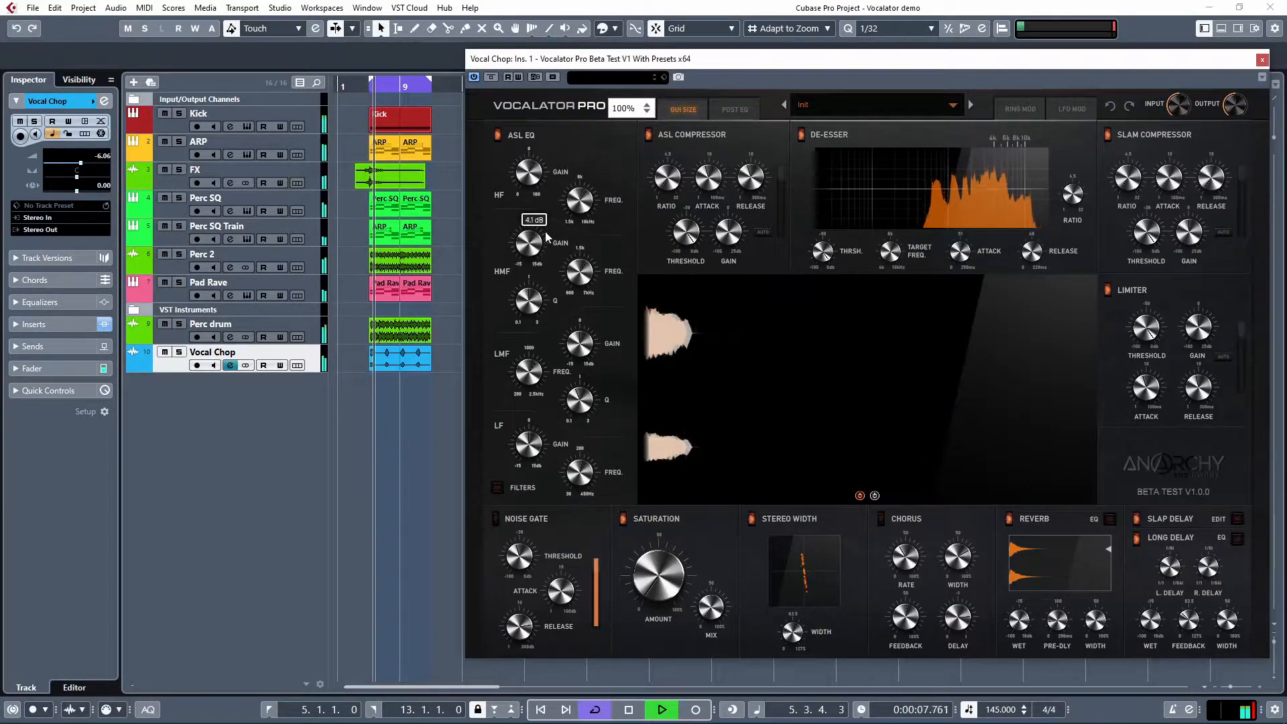
drag(533, 303, 533, 309)
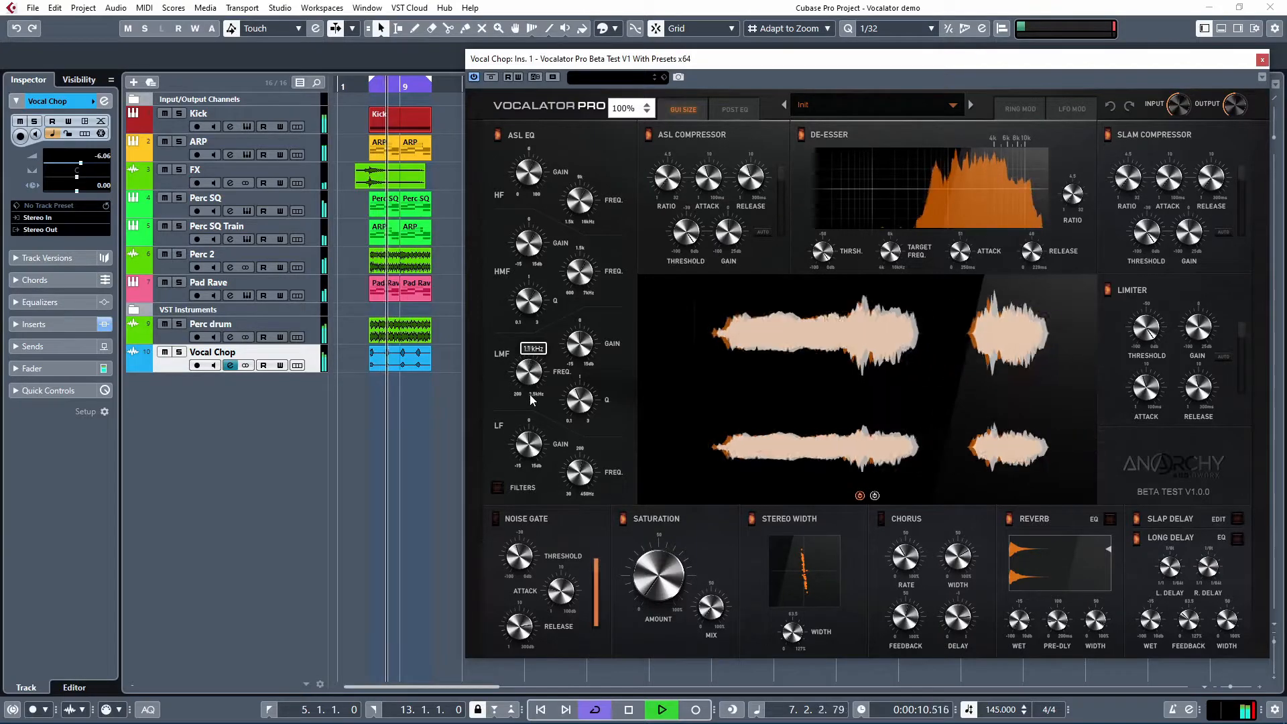
- Lower the ASL EQ's LMF gain to about -4.3 dB, adjust its Q, and stop playback
drag(534, 428, 534, 453)
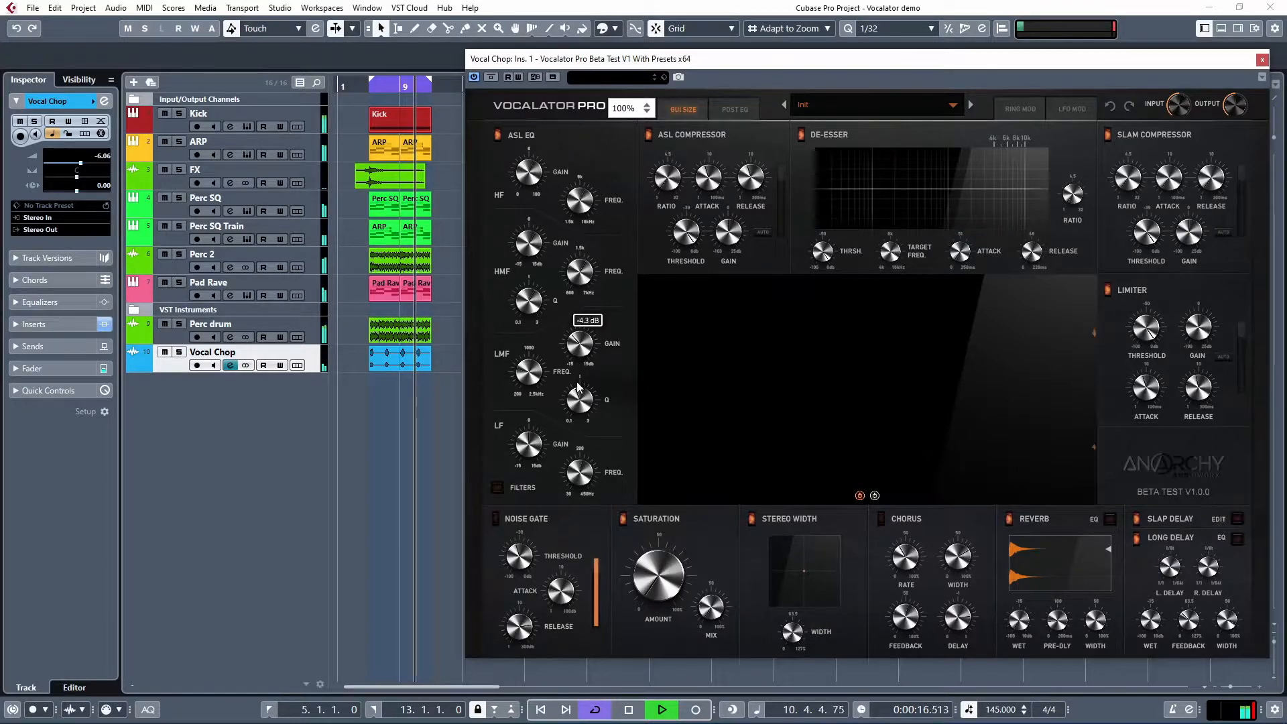
drag(578, 400, 585, 386)
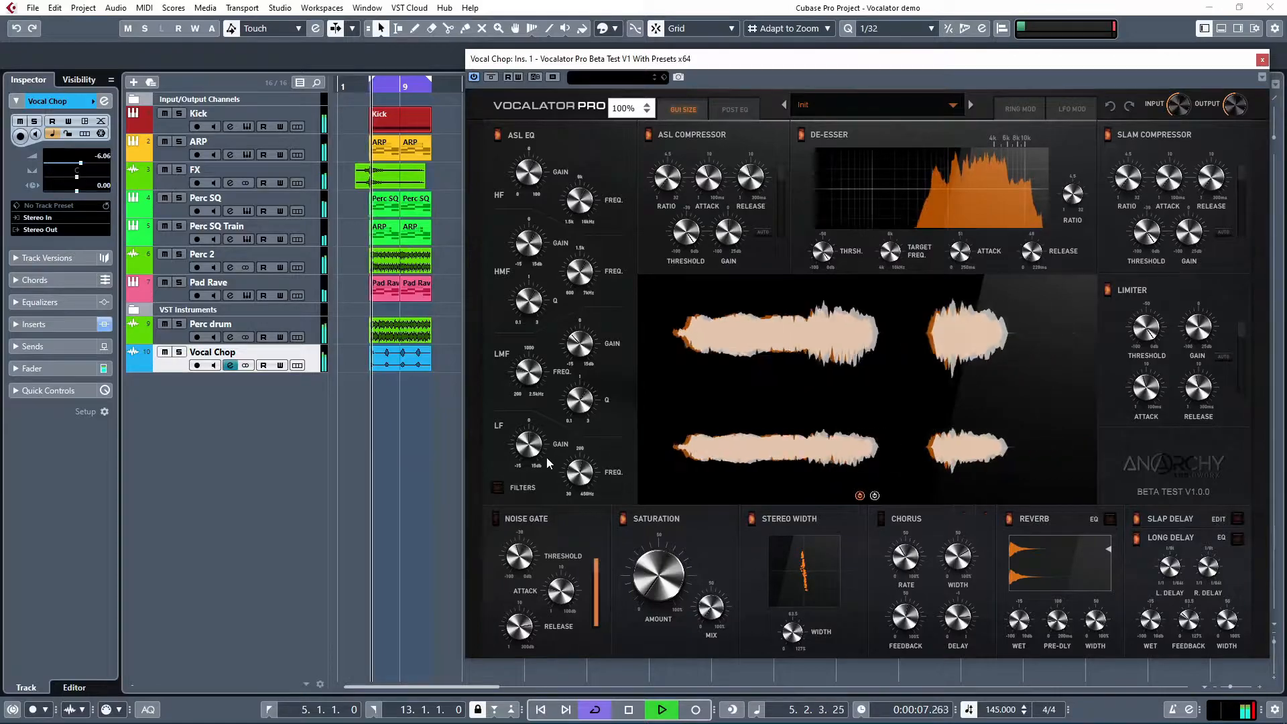
key(space)
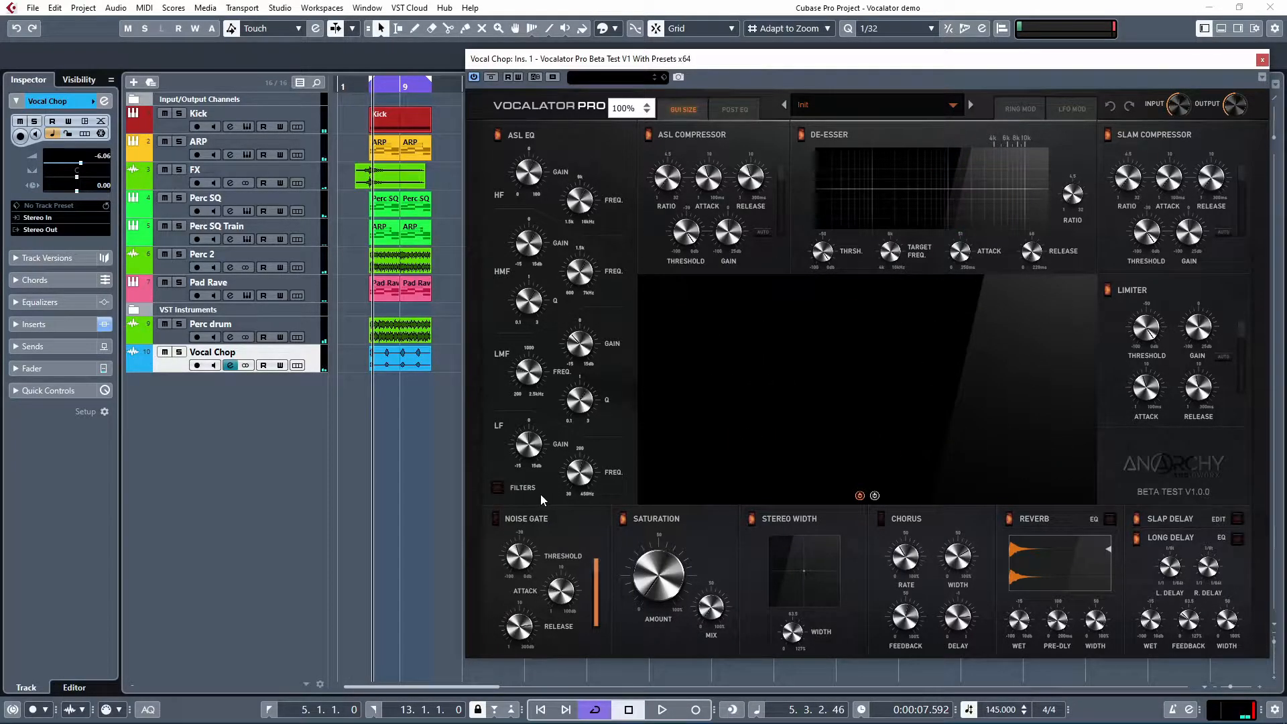
- Open the ASL EQ filters, enable the low pass and high pass filters, adjust both cutoffs, and set the high pass to about 682 Hz
click(497, 487)
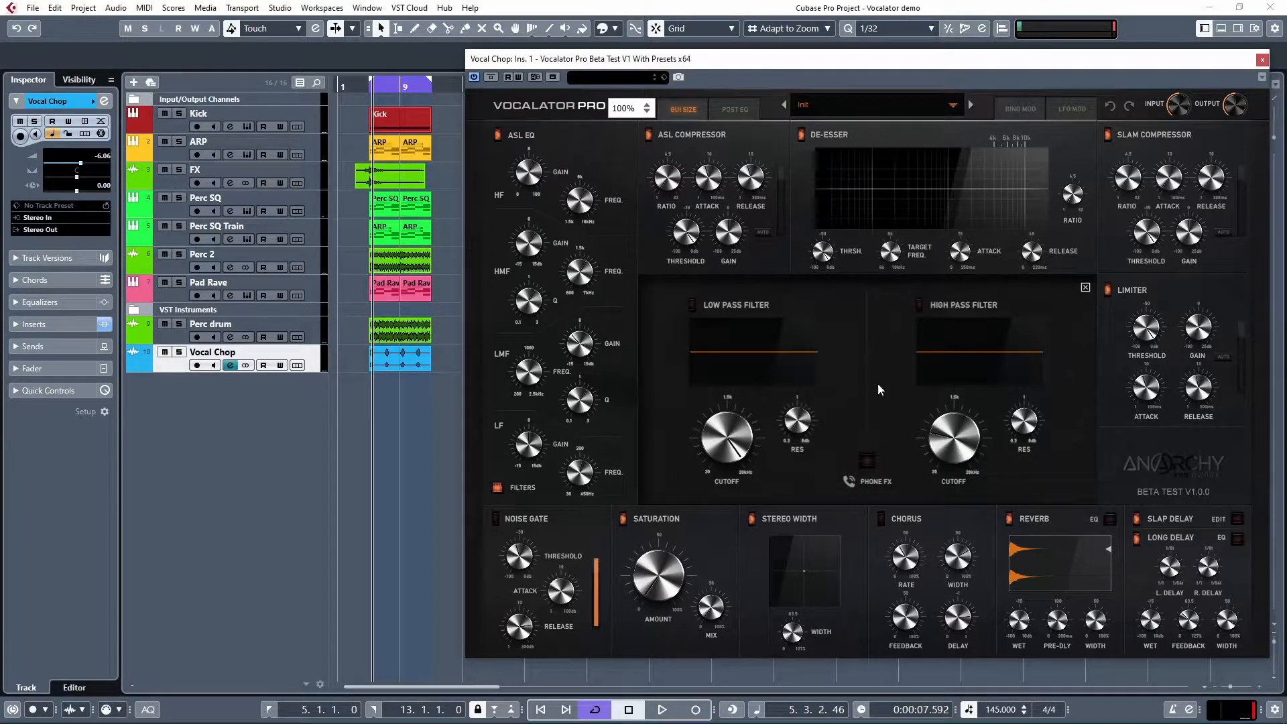
click(691, 304)
drag(721, 457, 722, 427)
click(919, 304)
drag(945, 443, 947, 433)
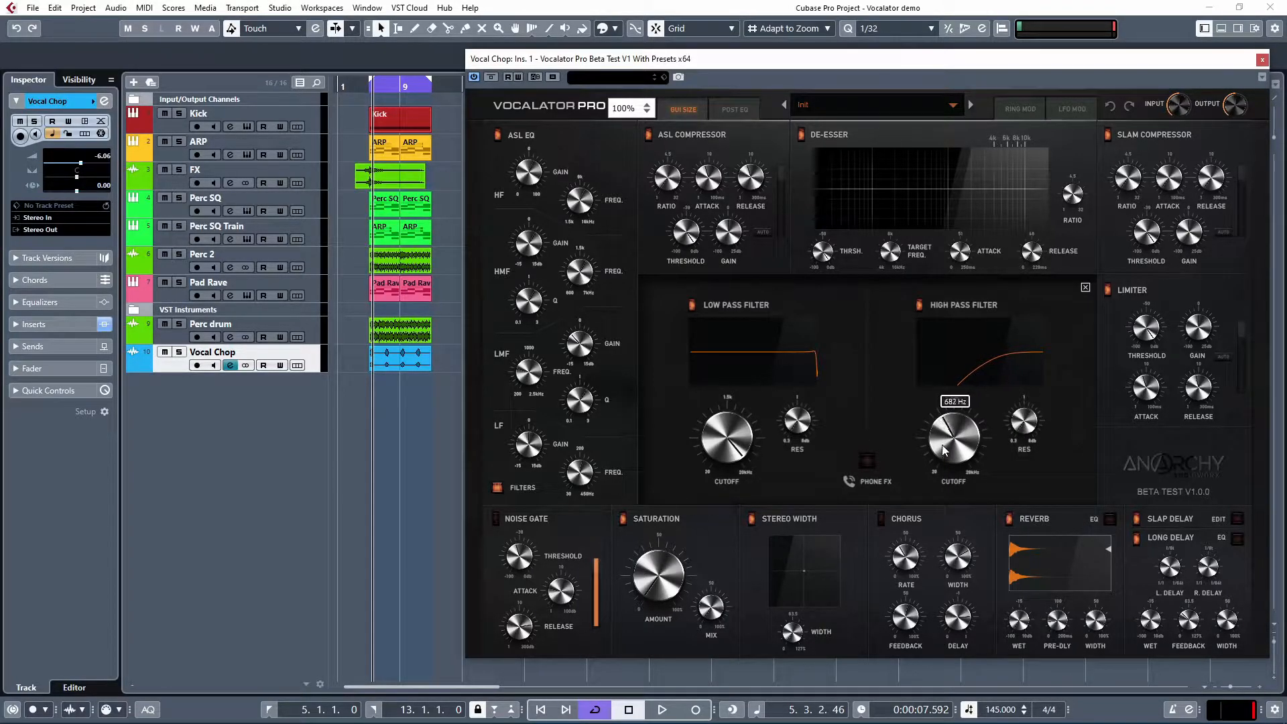
- Lower the high pass filter's cutoff further and play the loop to hear it in the mix
drag(942, 442, 943, 455)
key(space)
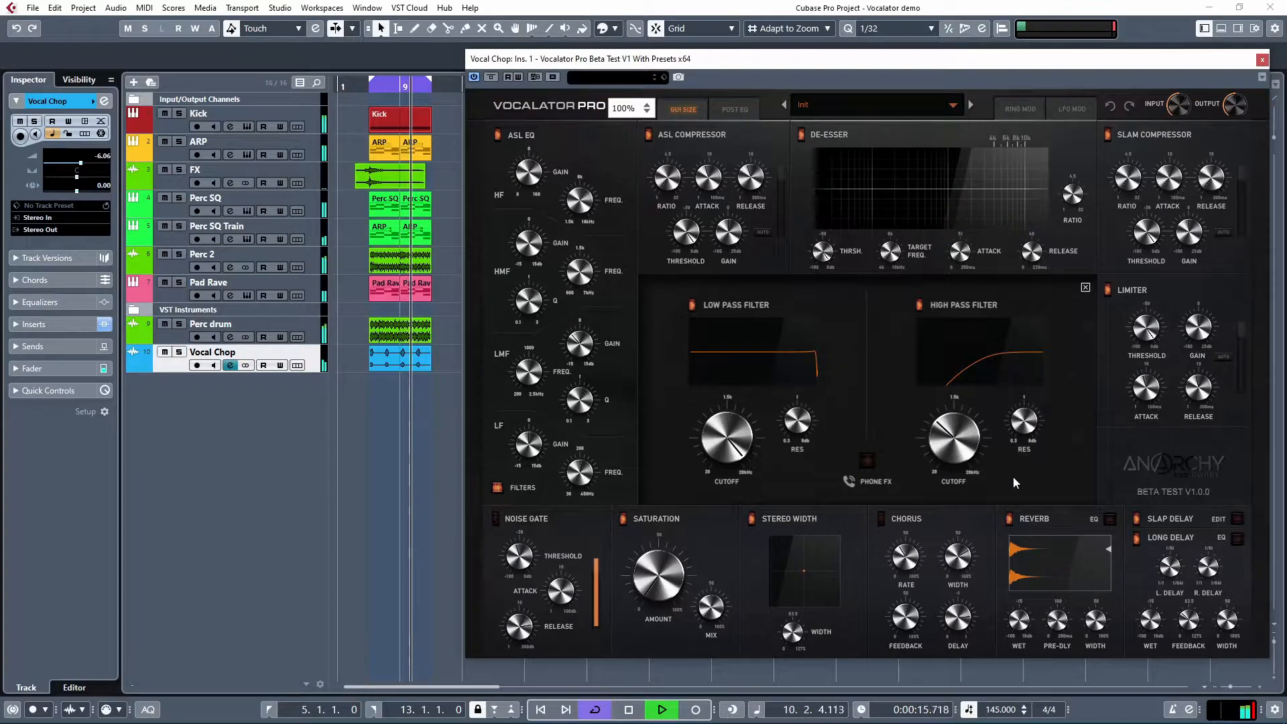
key(space)
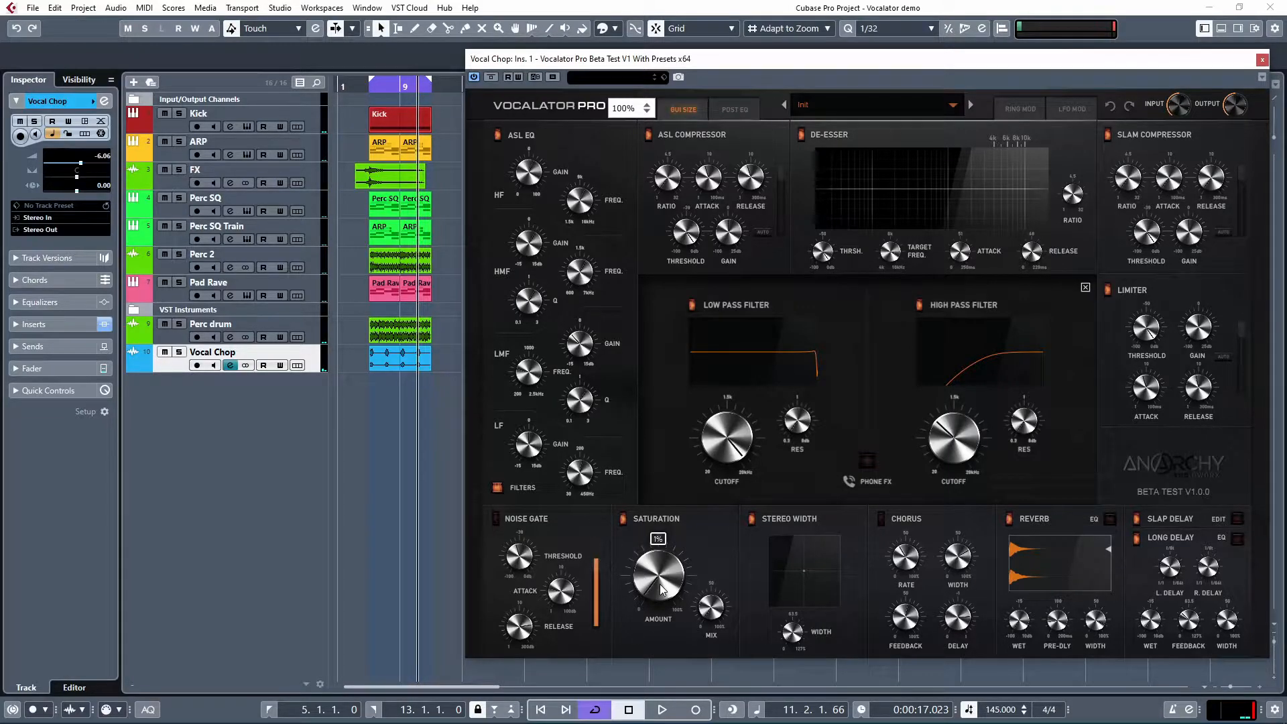
- During loop playback, set the Saturation amount to about 33% and adjust its mix, and stop playback
key(space)
drag(655, 569, 654, 547)
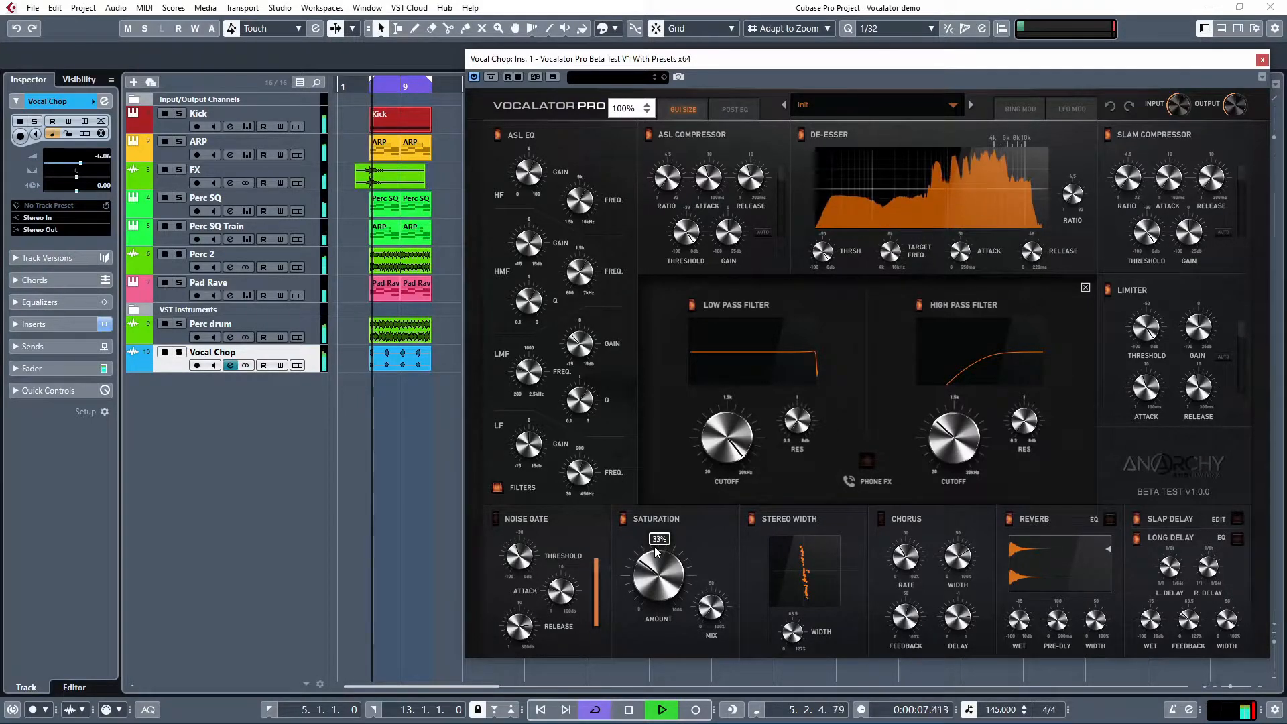
mouse_move(709, 600)
mouse_down()
mouse_move(708, 578)
mouse_move(658, 589)
mouse_move(701, 601)
mouse_up()
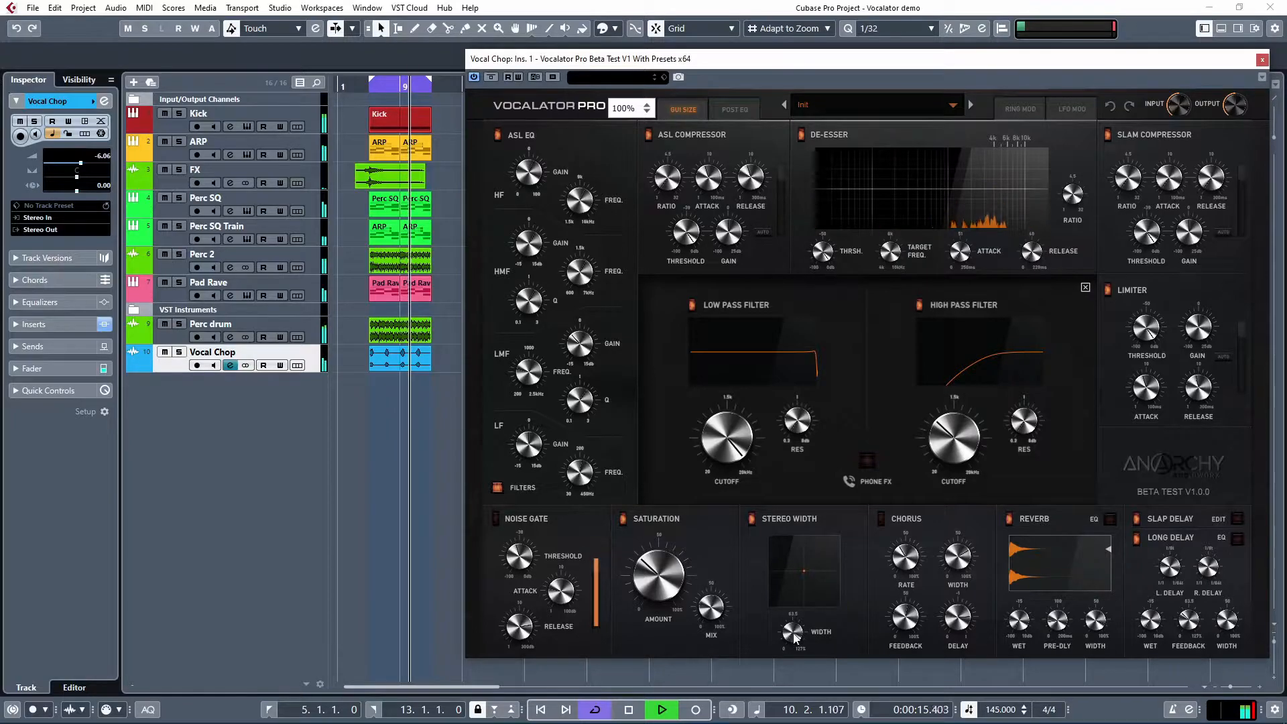
key(space)
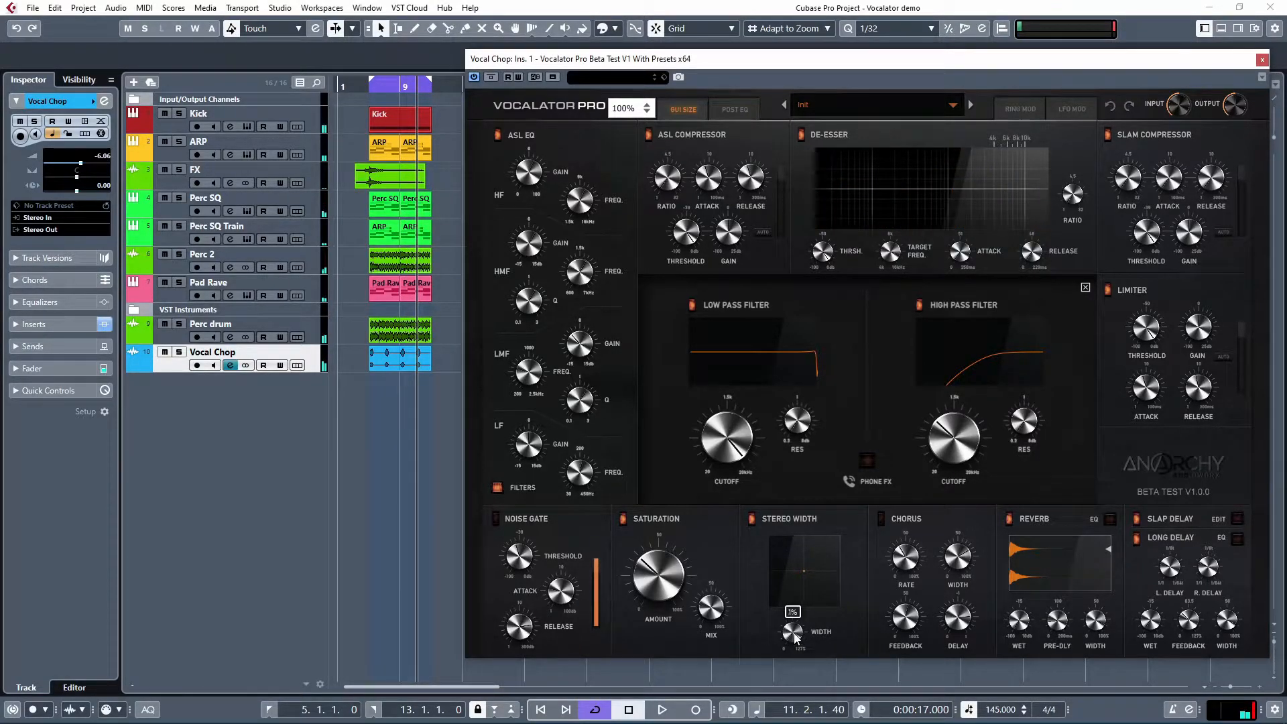
- Adjust the Stereo Width during playback, lower the Vocal Chop channel volume to -8.34, and stop playback
key(space)
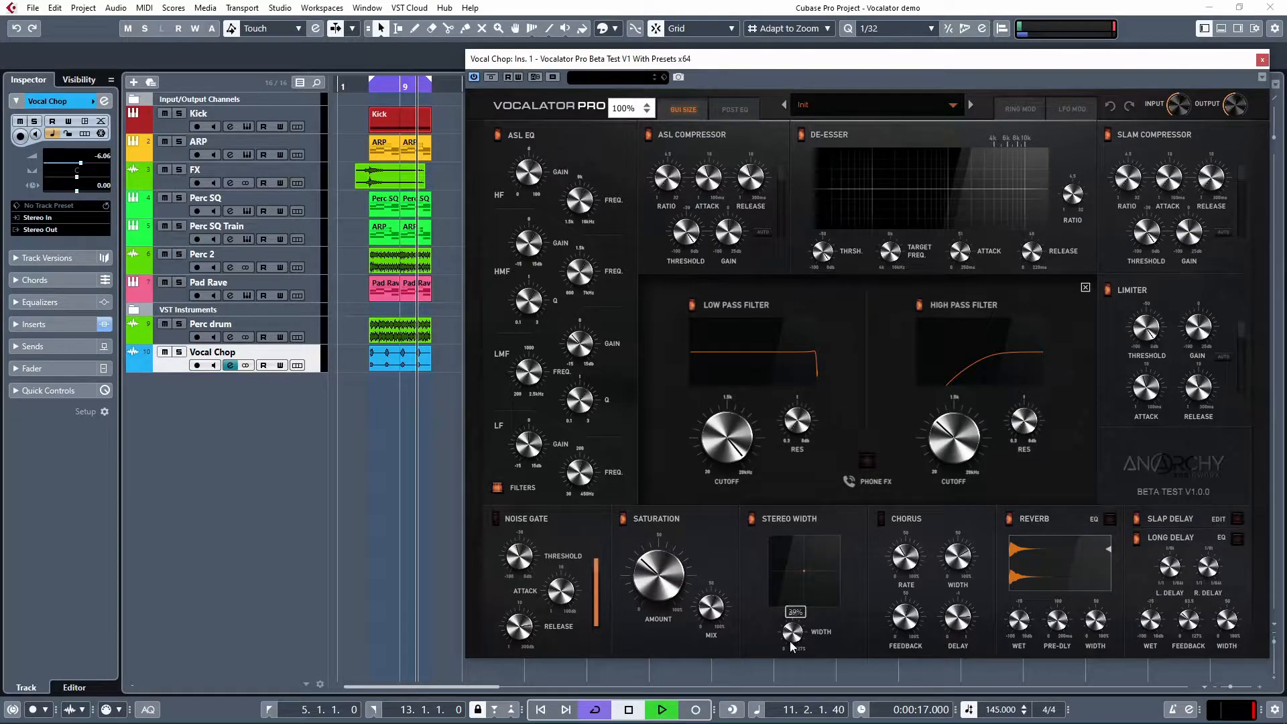
mouse_move(793, 635)
mouse_down()
mouse_move(799, 618)
mouse_move(793, 638)
mouse_up()
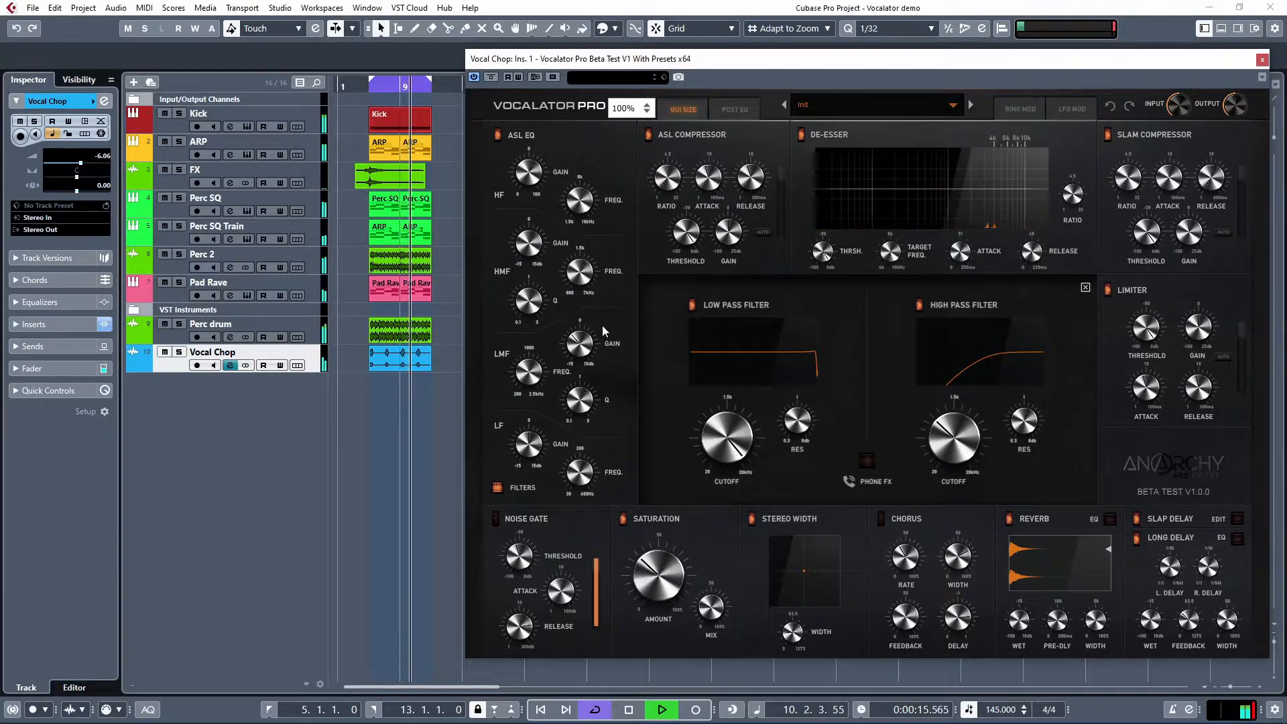
drag(101, 158, 95, 166)
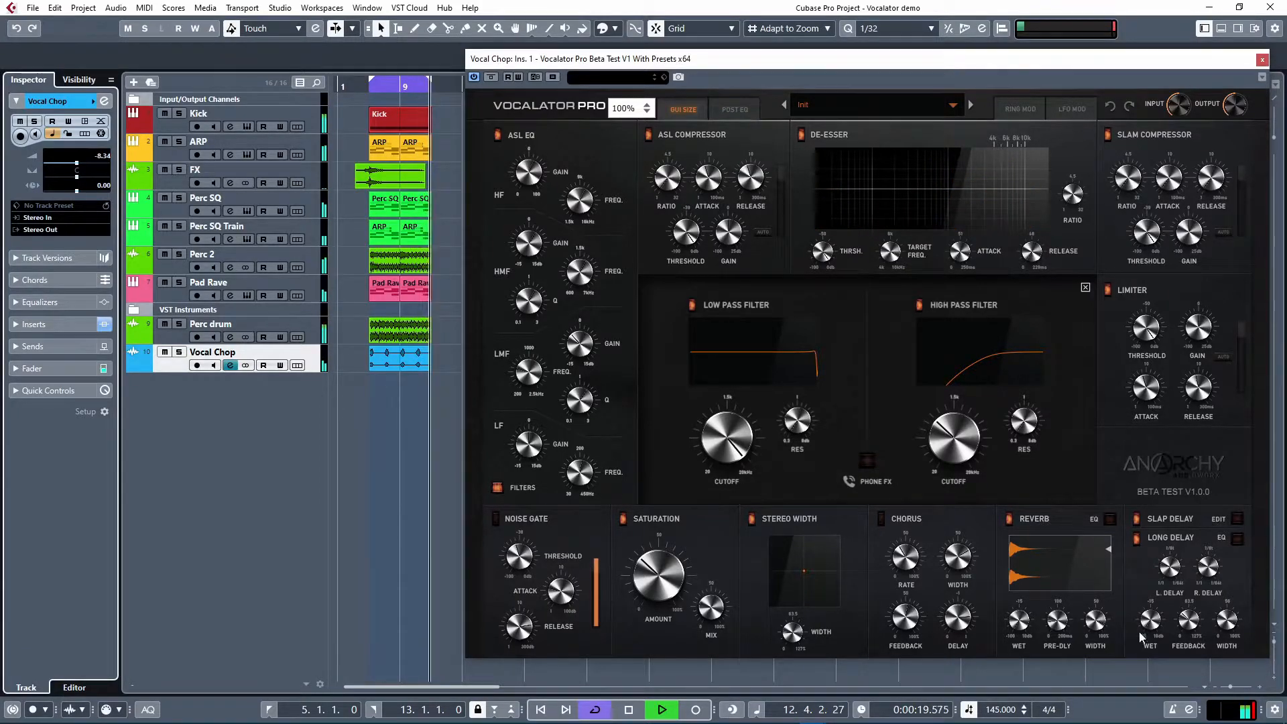
key(space)
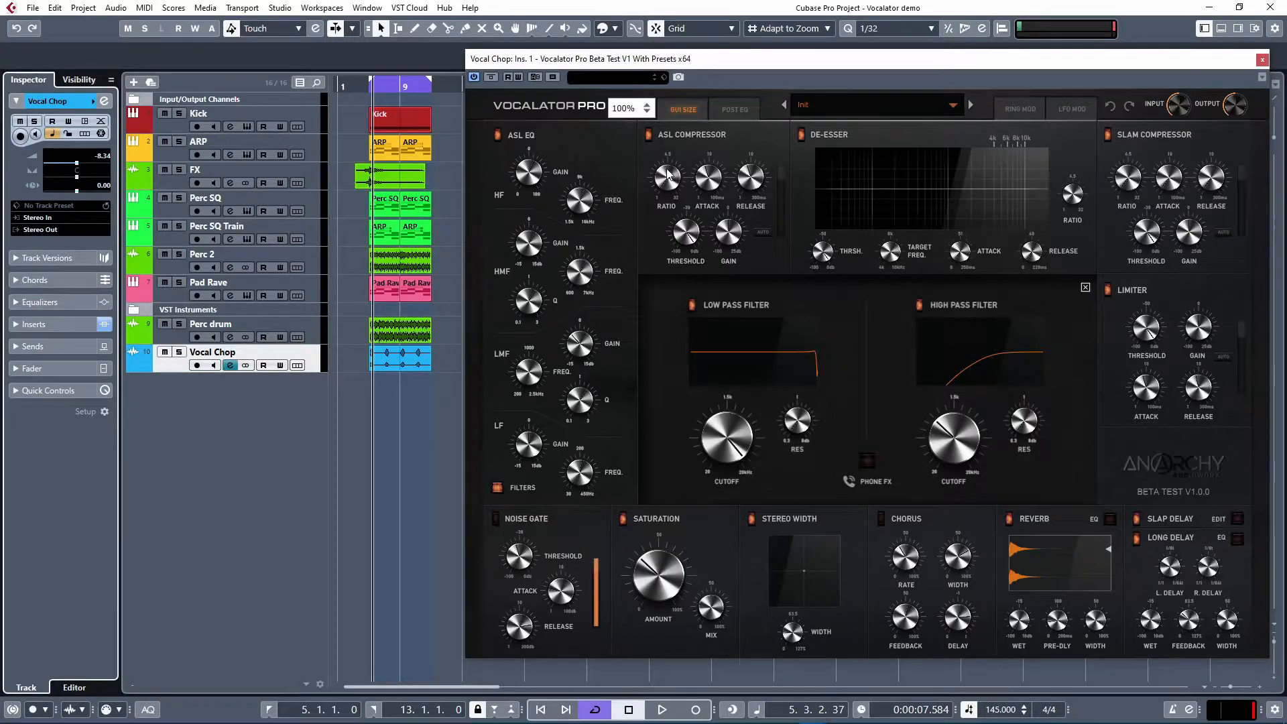
- Adjust the ASL Compressor during playback: lower the threshold, set the release to about 94 ms, and enable auto gain
click(667, 181)
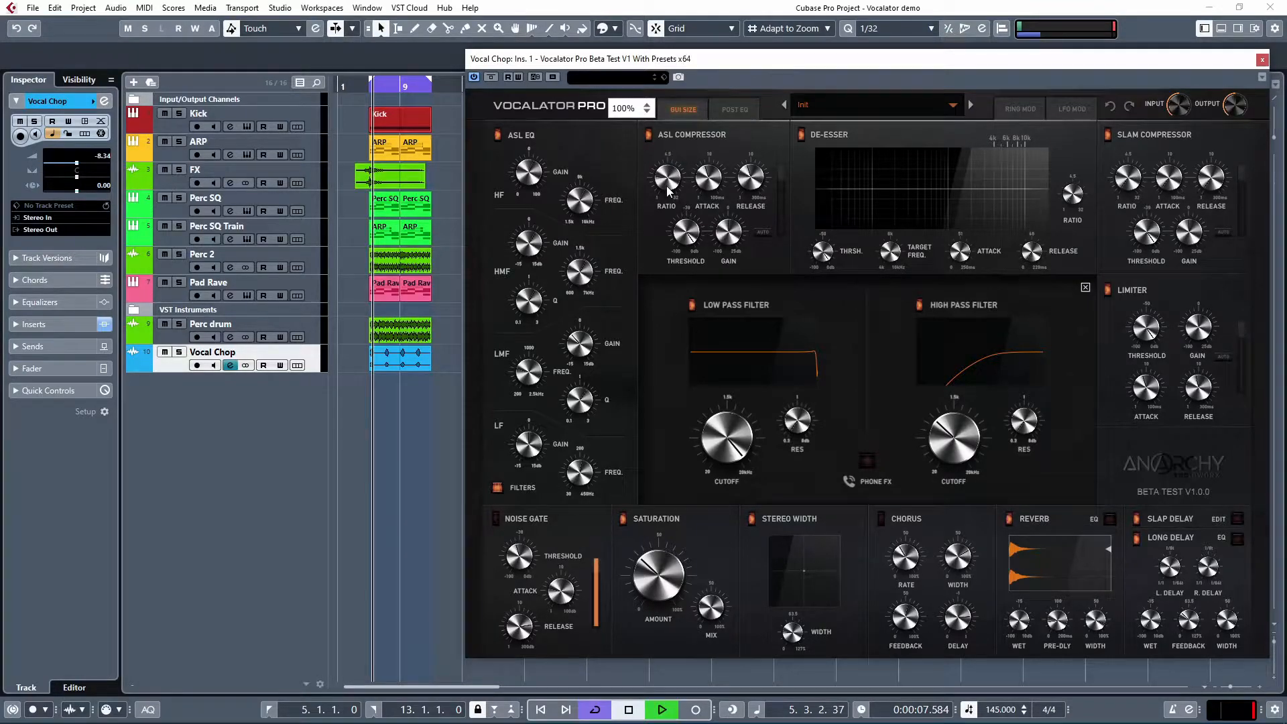
drag(685, 231, 682, 315)
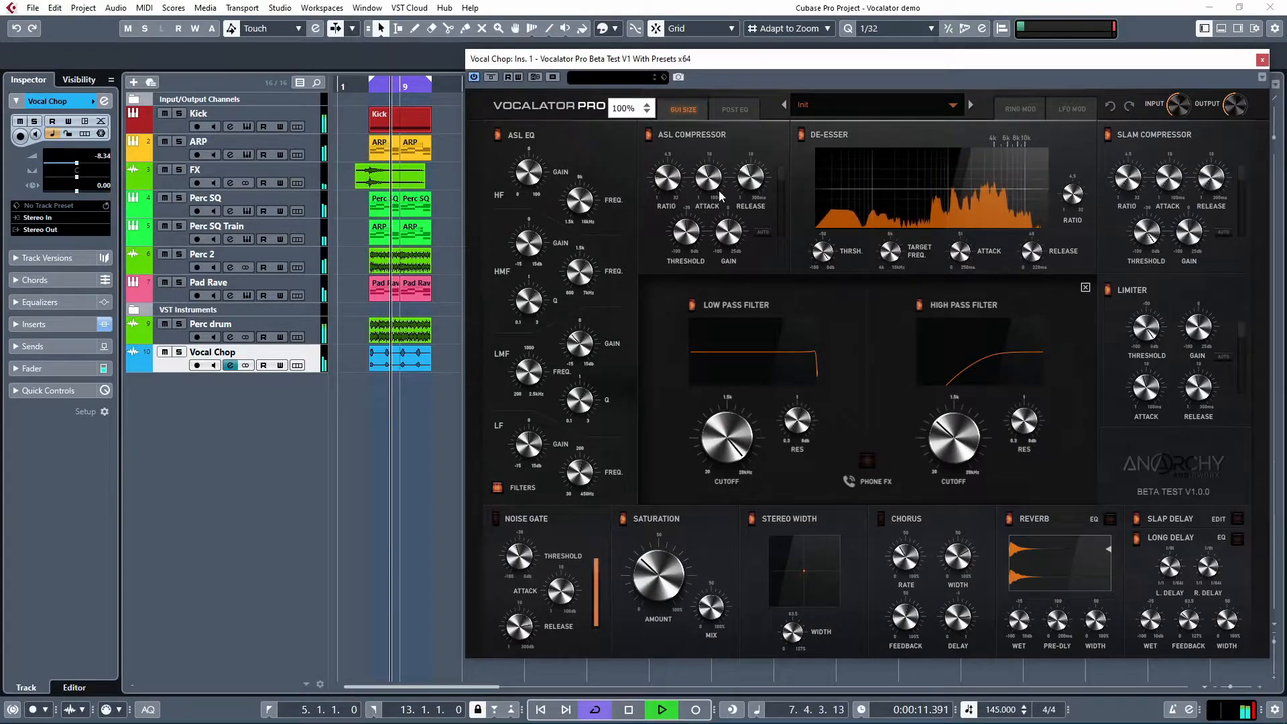
drag(747, 185, 769, 153)
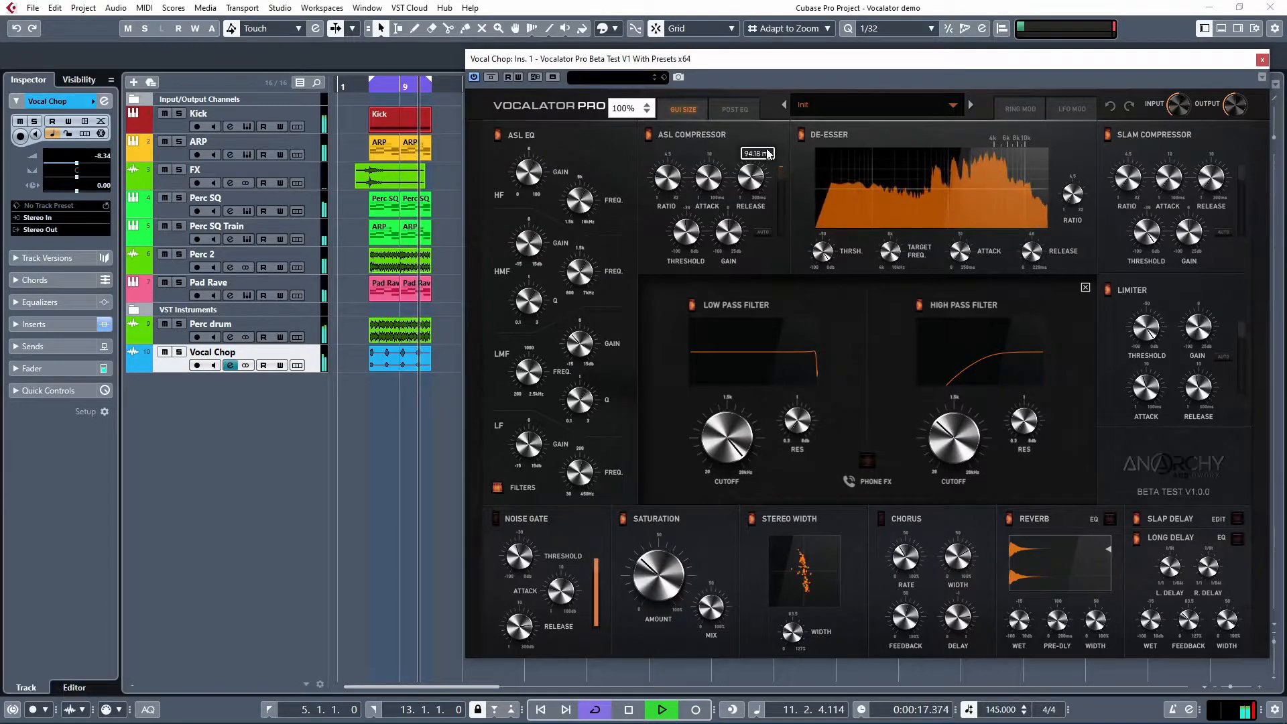
click(762, 231)
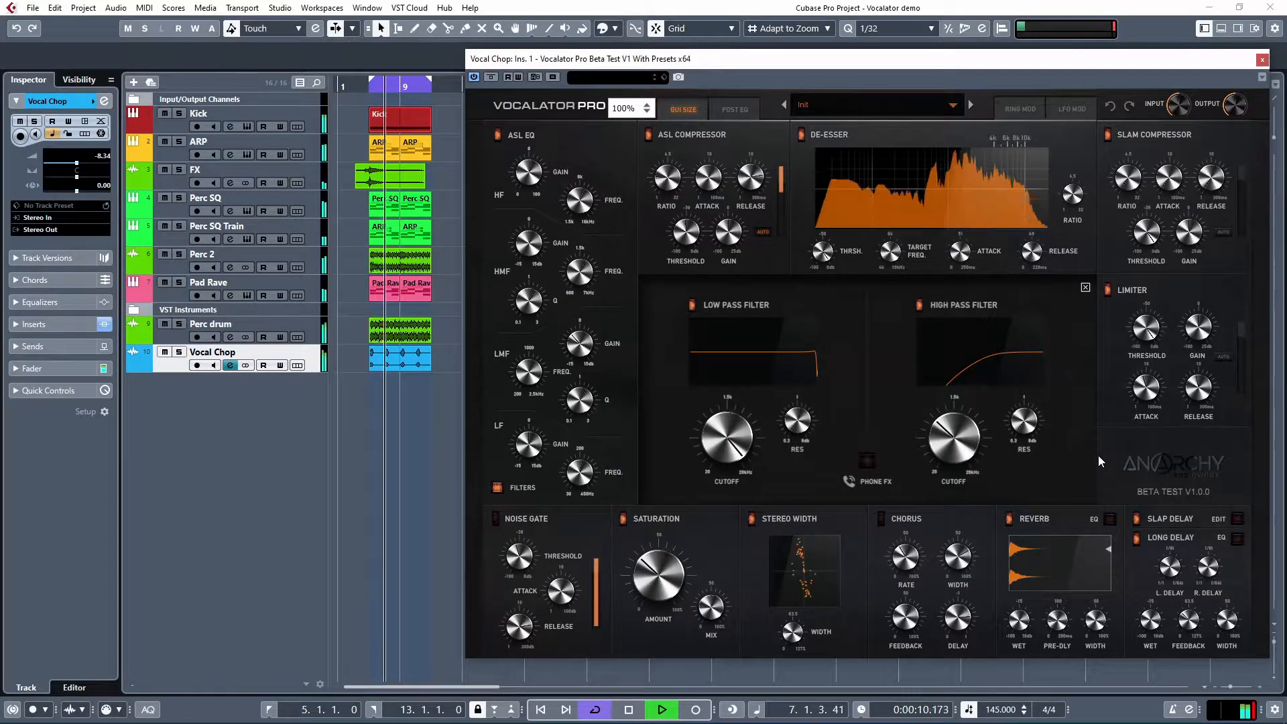
- Enable the Chorus and adjust its feedback and width during loop playback
mouse_move(1232, 115)
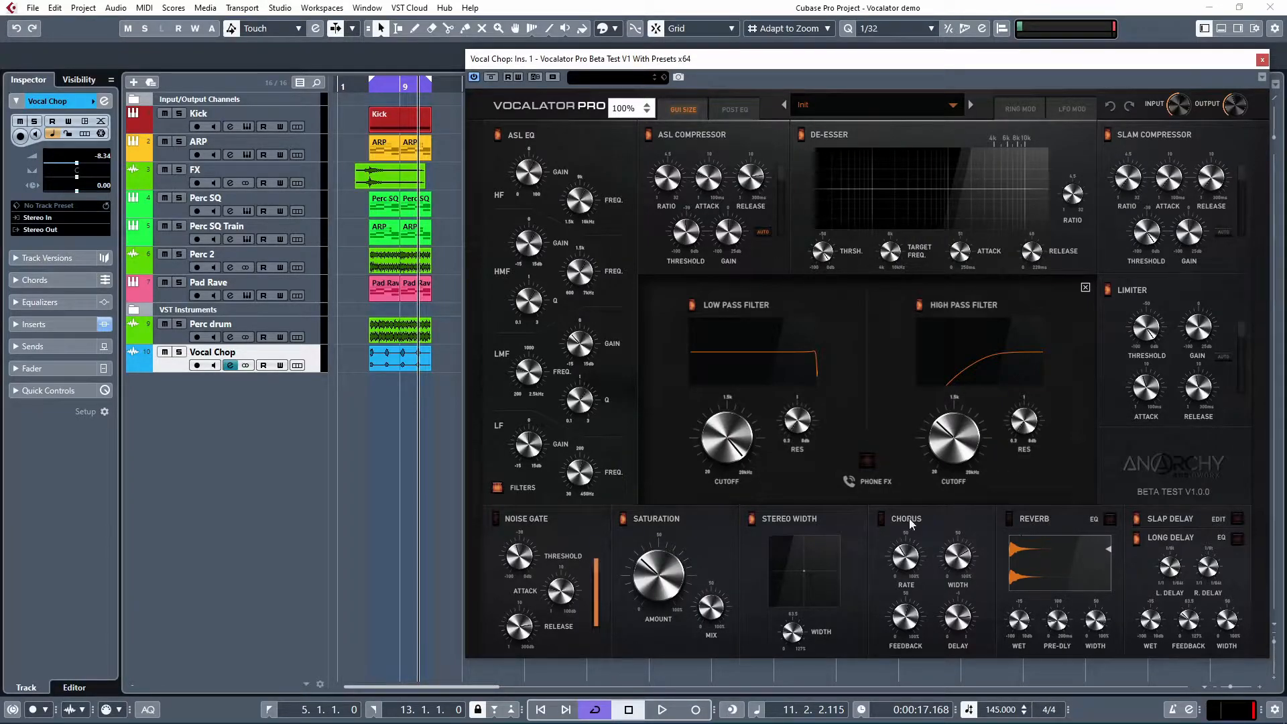
click(882, 518)
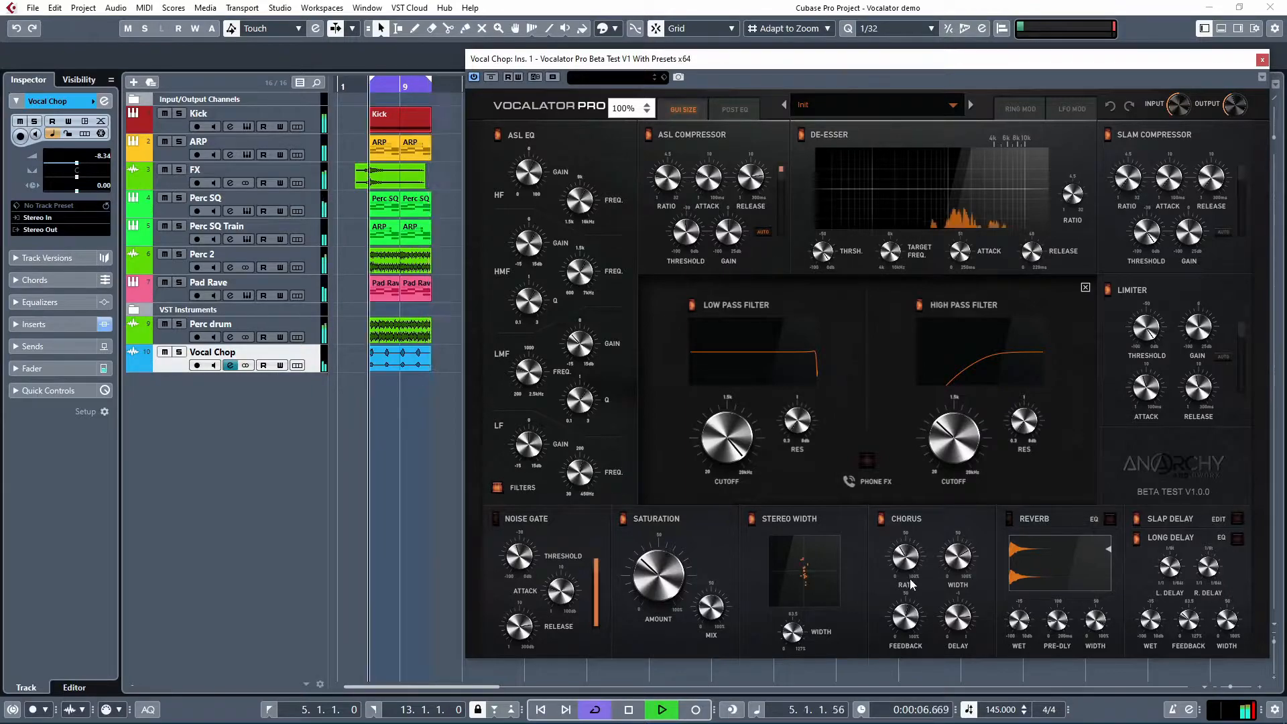
mouse_move(904, 611)
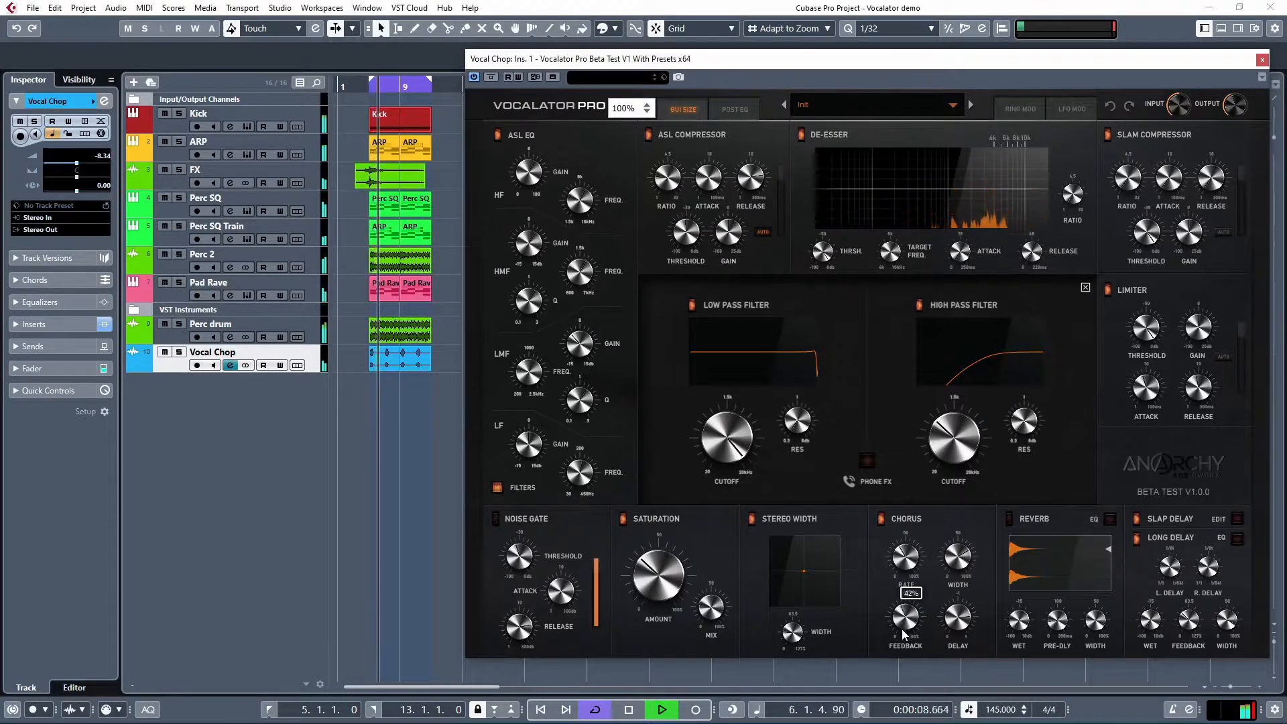
drag(906, 615, 931, 631)
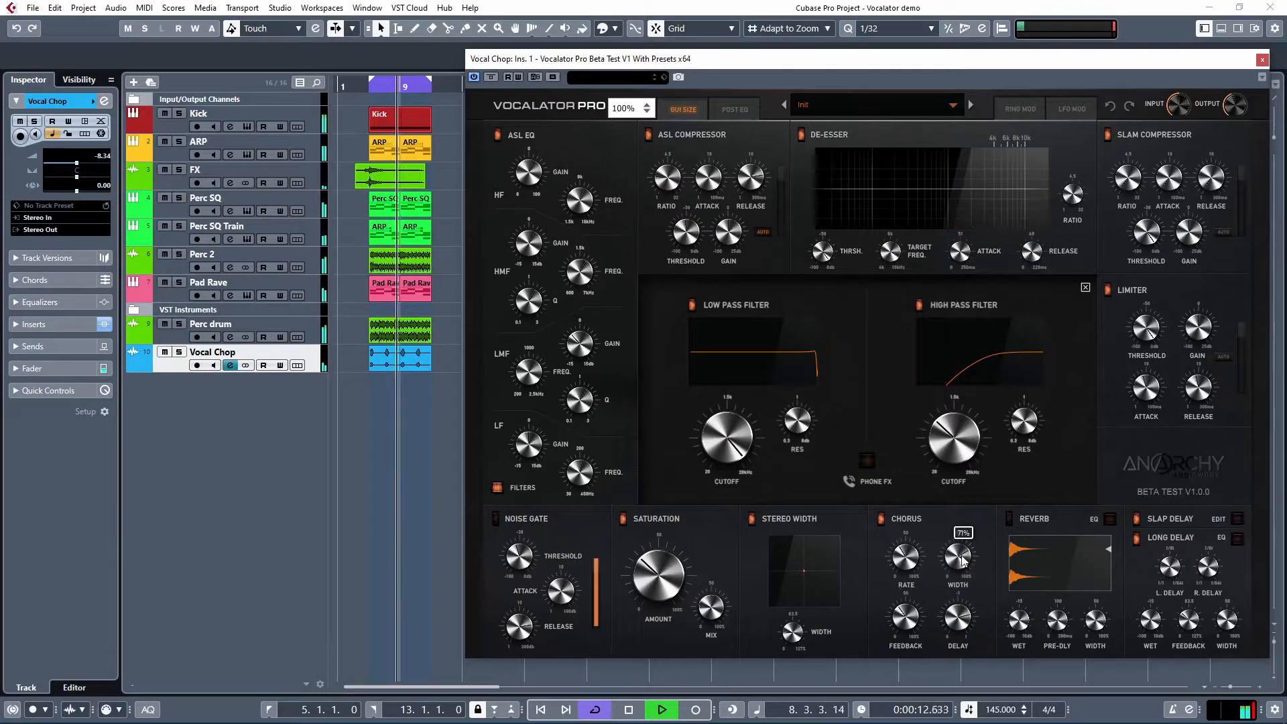
mouse_move(962, 553)
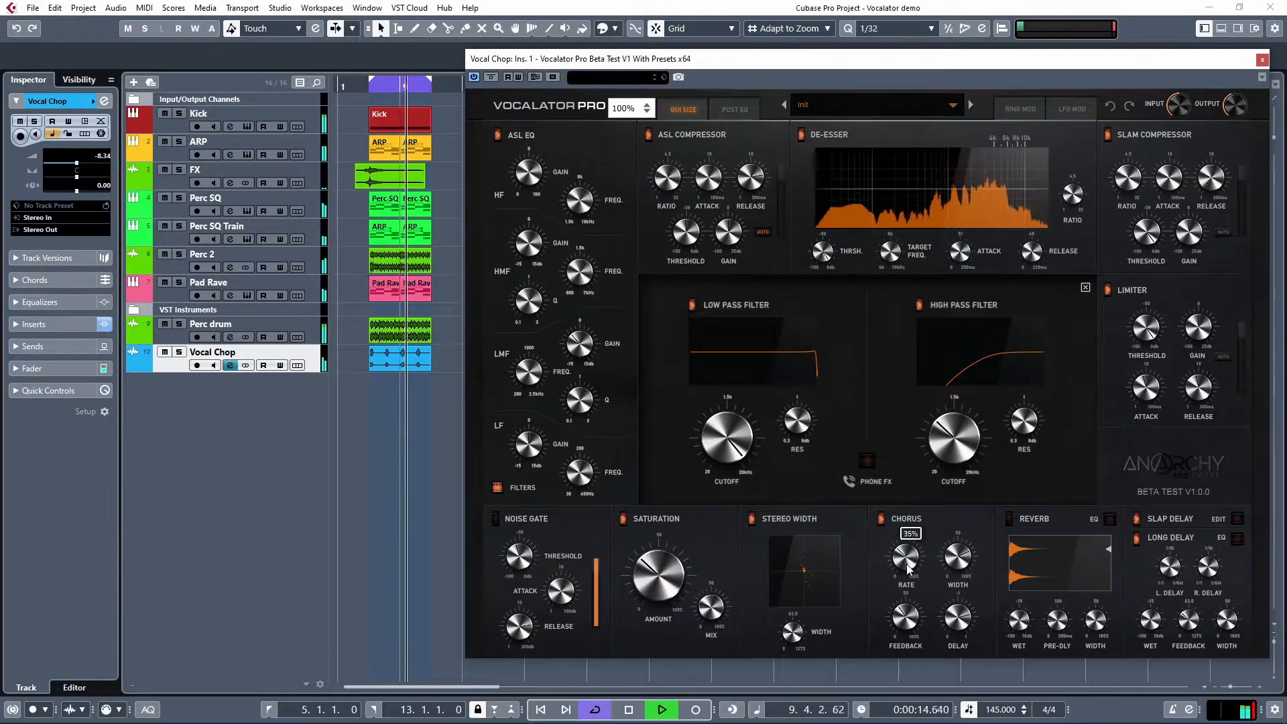
- Set the Chorus rate to about 38%, readjust its feedback, and stop playback
drag(907, 565, 908, 573)
mouse_move(906, 627)
drag(906, 628, 912, 565)
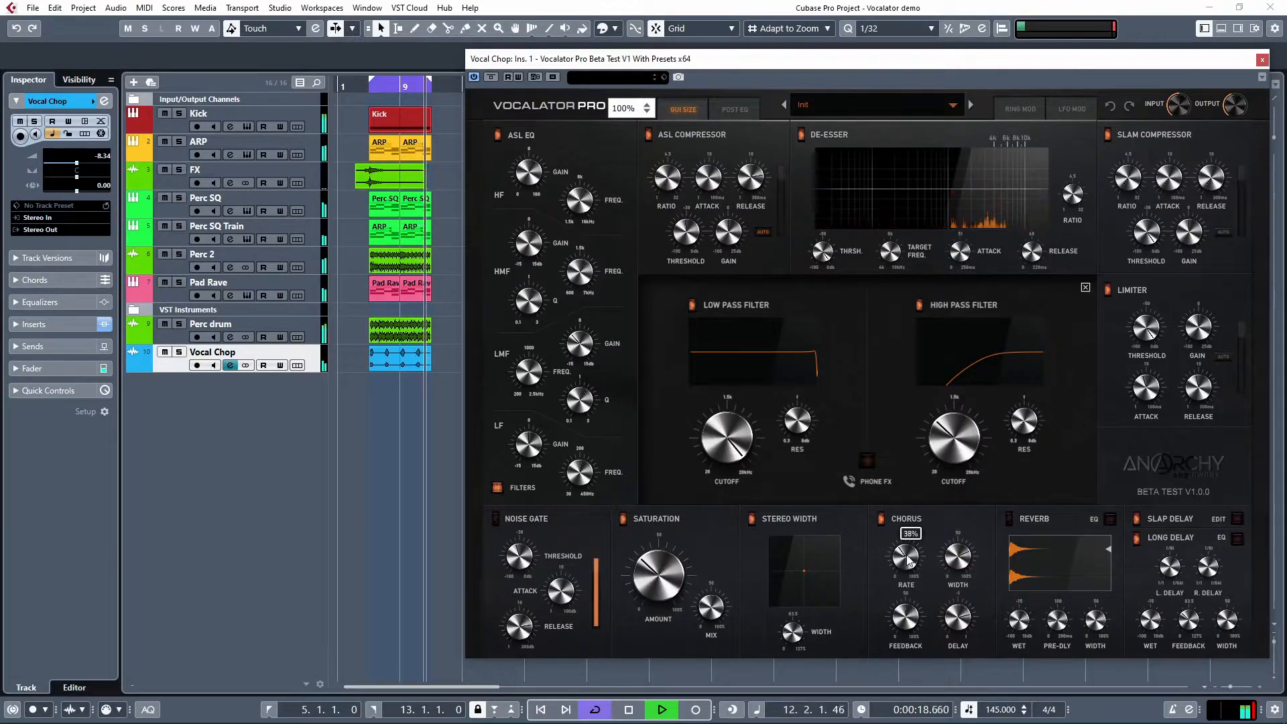
key(space)
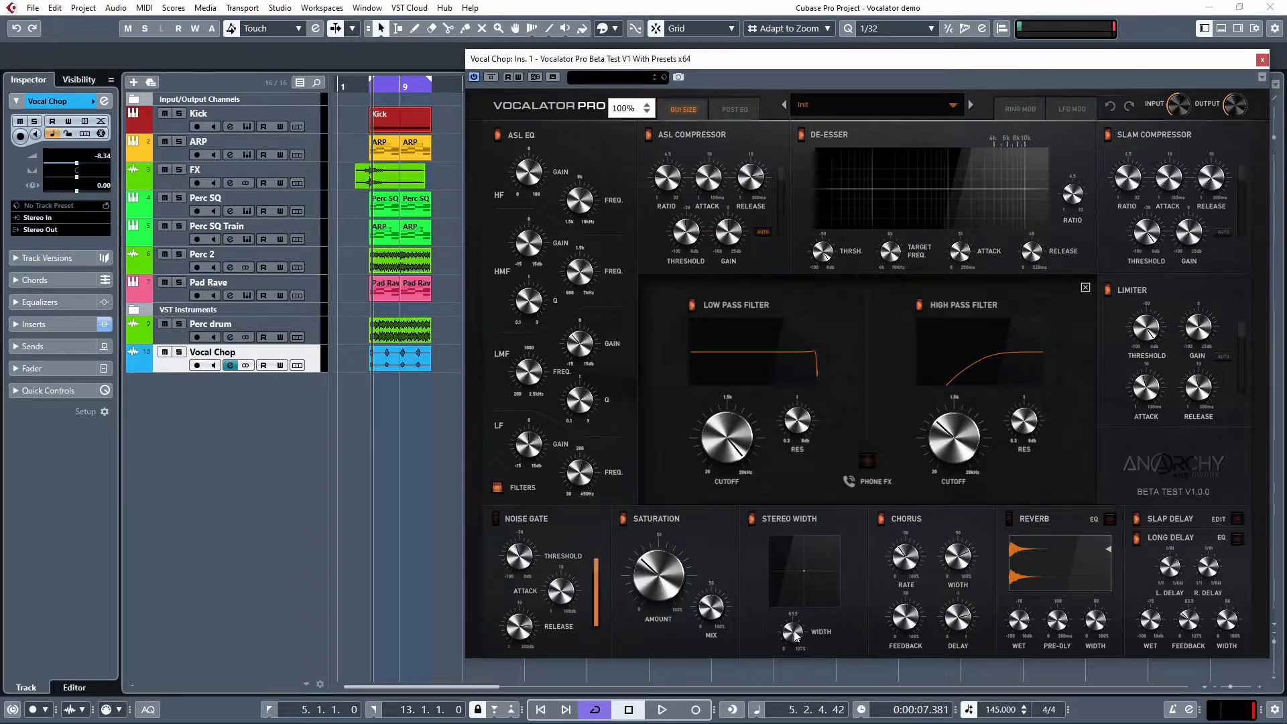
- Readjust the Stereo Width while the loop plays with the Chorus on, and stop playback
drag(793, 632, 809, 581)
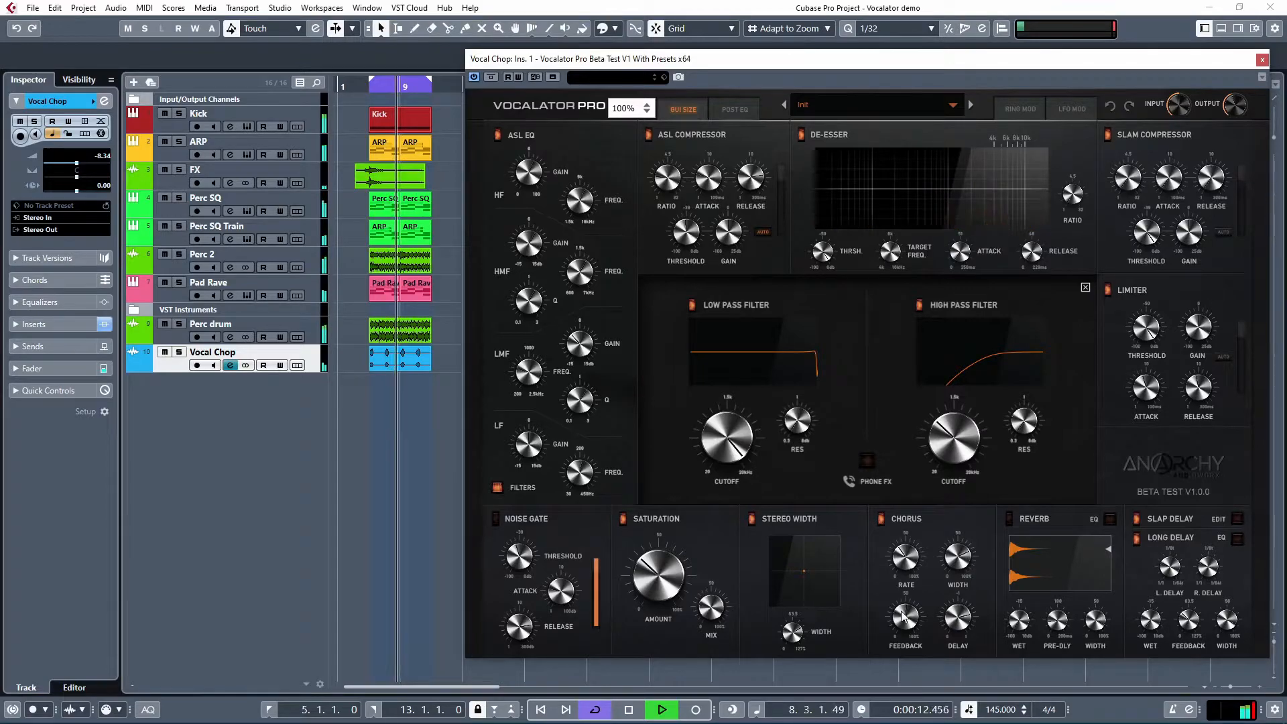
key(space)
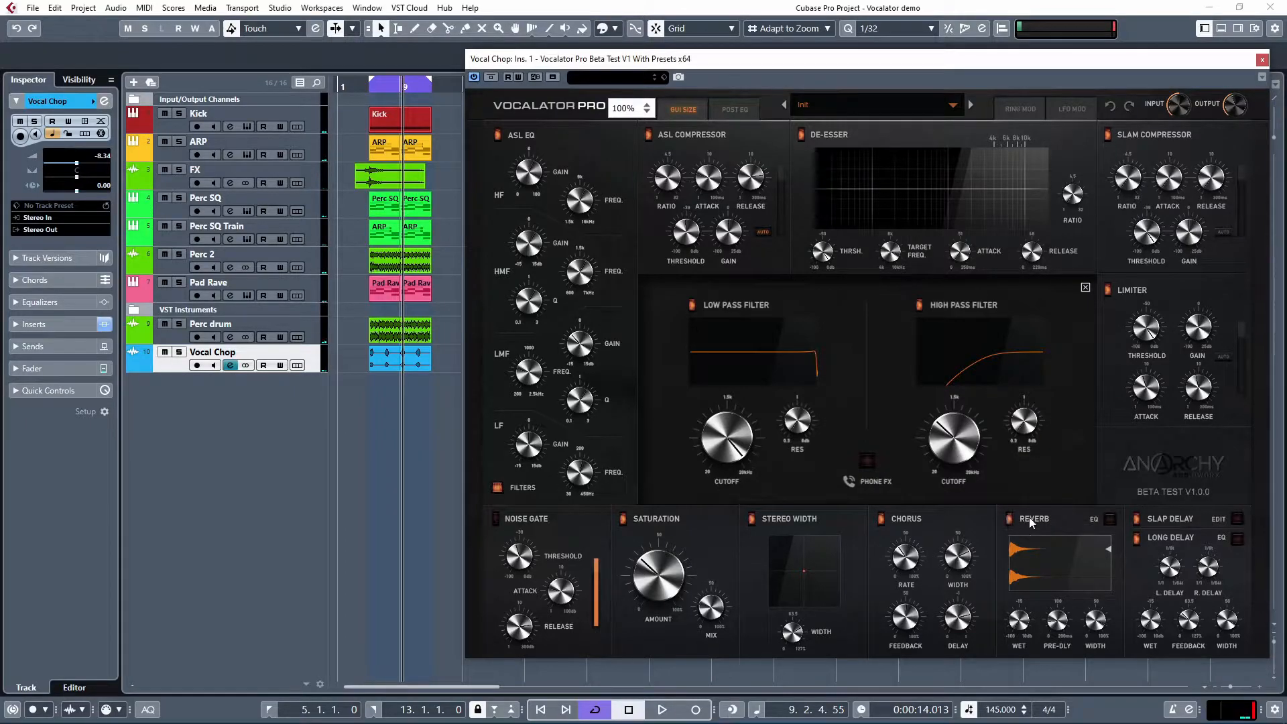
- Load the ARENA C.wav impulse file into the Reverb
click(1047, 557)
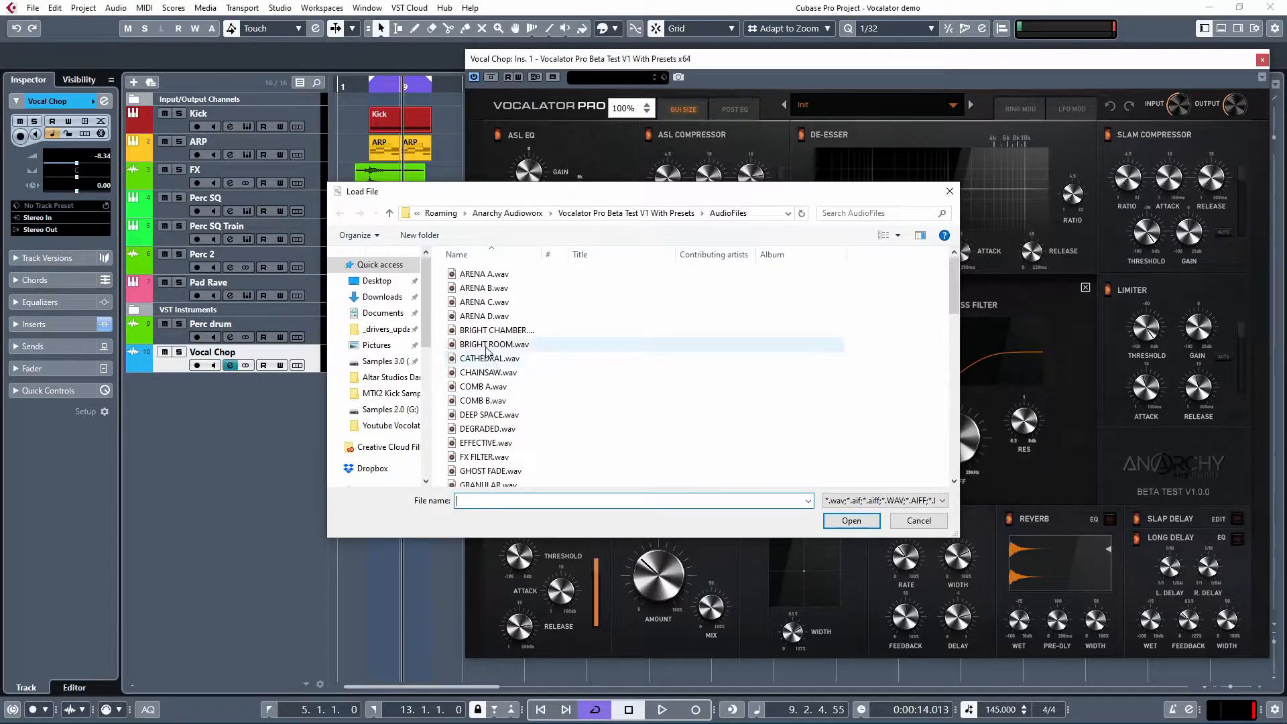
click(479, 302)
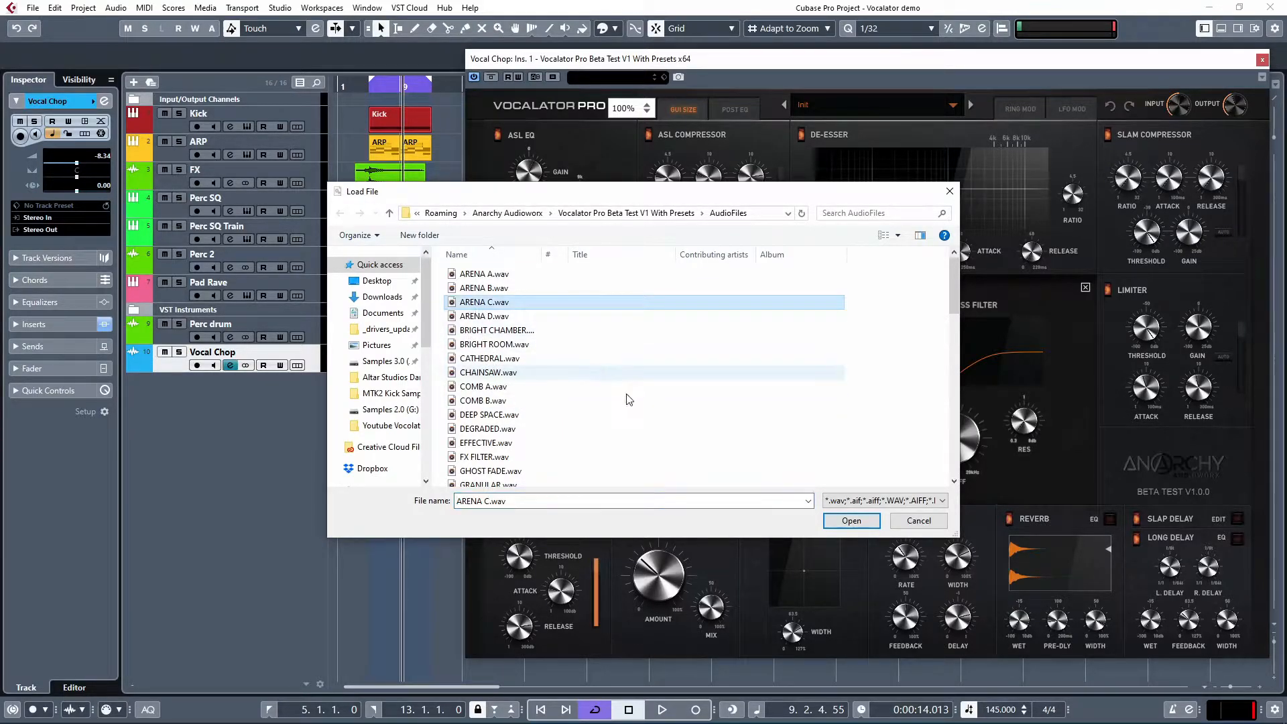
click(851, 520)
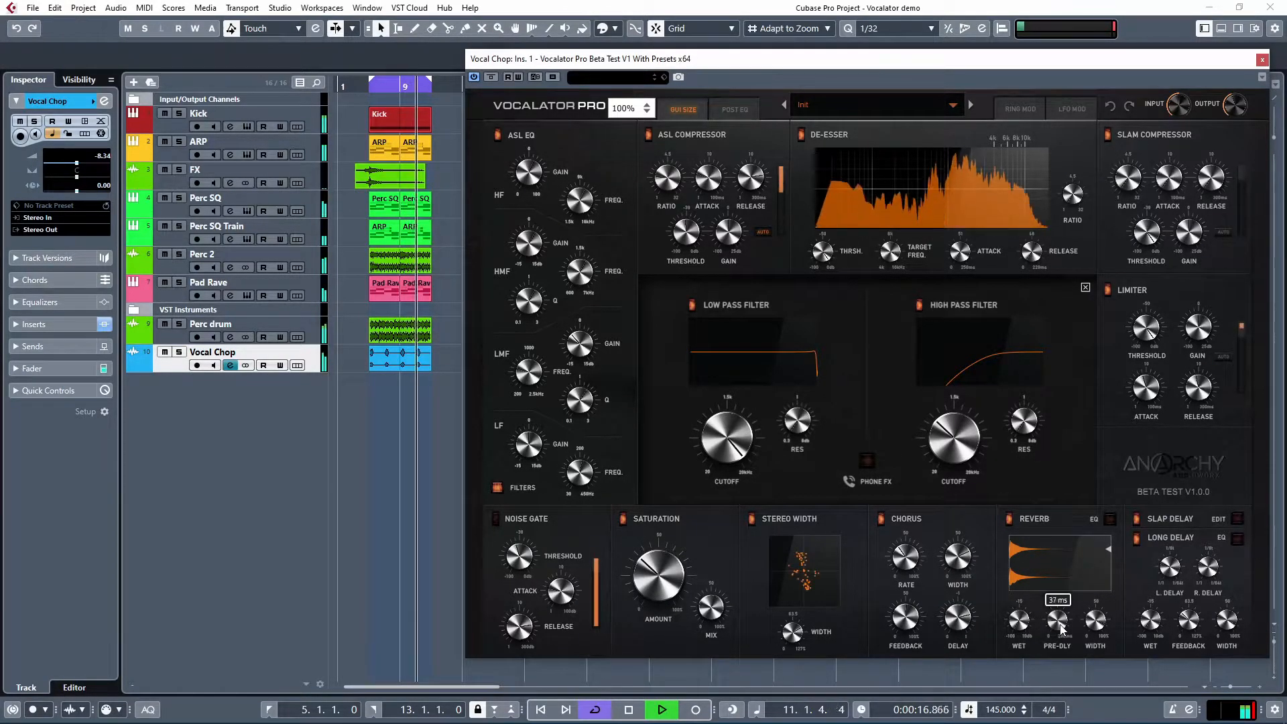
- During playback, adjust the Reverb's width, set its wet level to about -30.4 dB, and trim the end of the impulse
drag(1092, 614, 1085, 657)
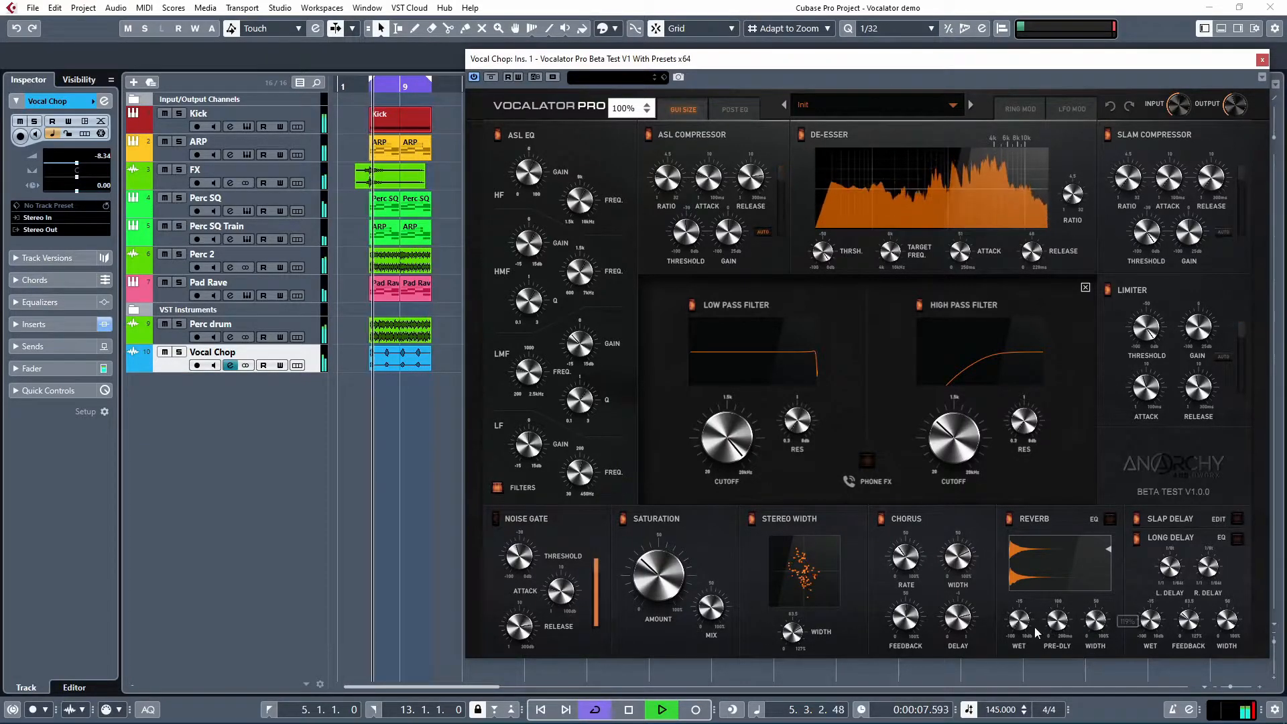
mouse_move(1028, 615)
drag(1029, 615, 1035, 588)
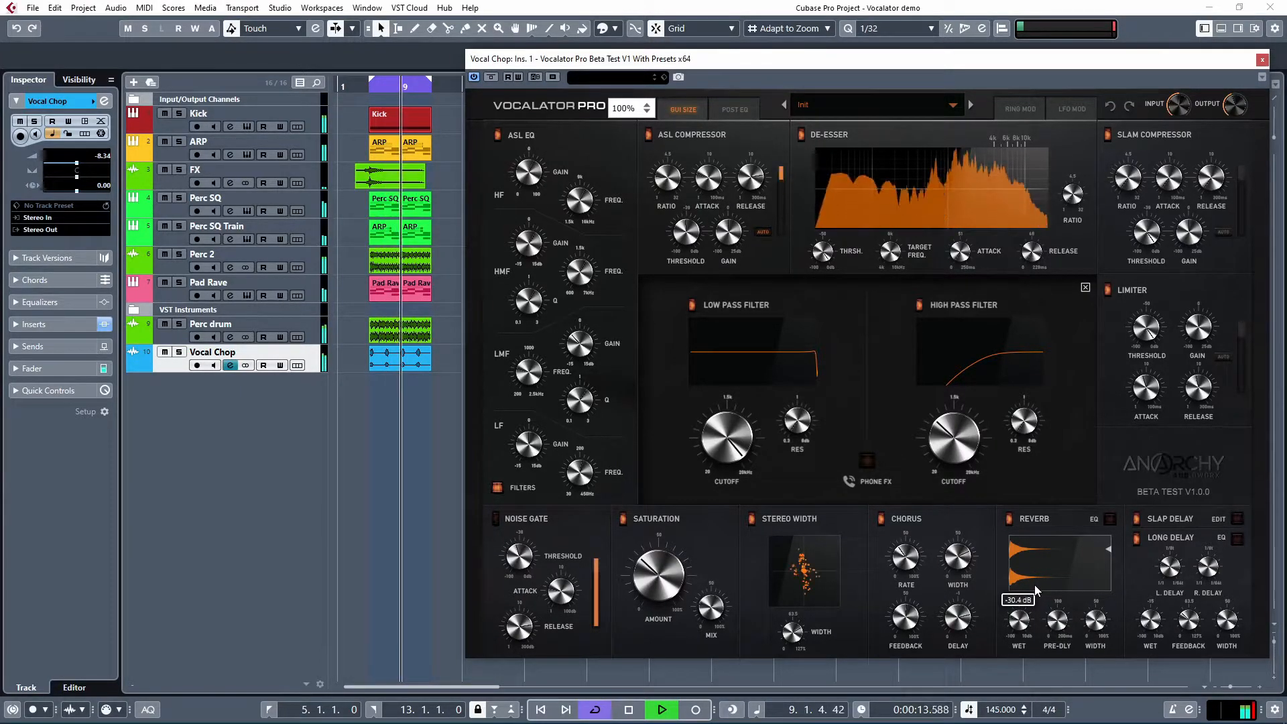
mouse_move(1110, 568)
mouse_down()
mouse_move(1081, 570)
mouse_move(1100, 570)
mouse_up()
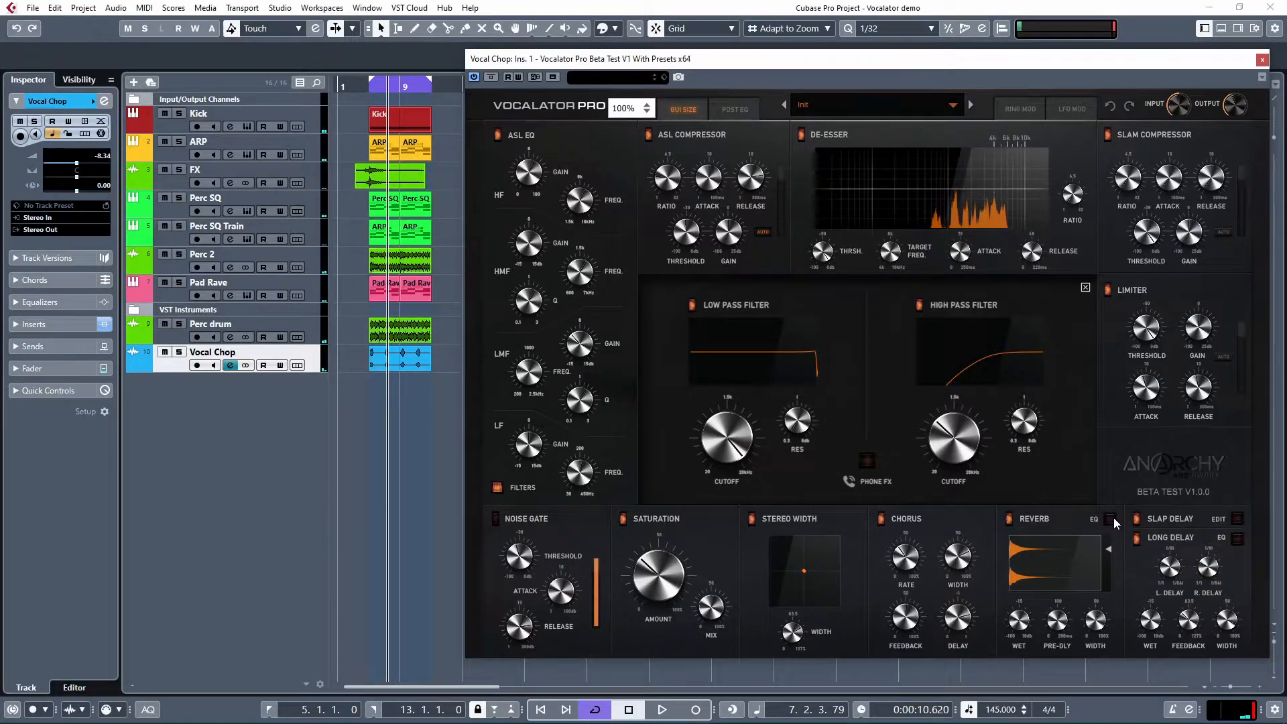
- Open the Reverb EQ and add two bands, cutting about 6 dB near 500 Hz and placing the other just above 1 kHz
click(1111, 518)
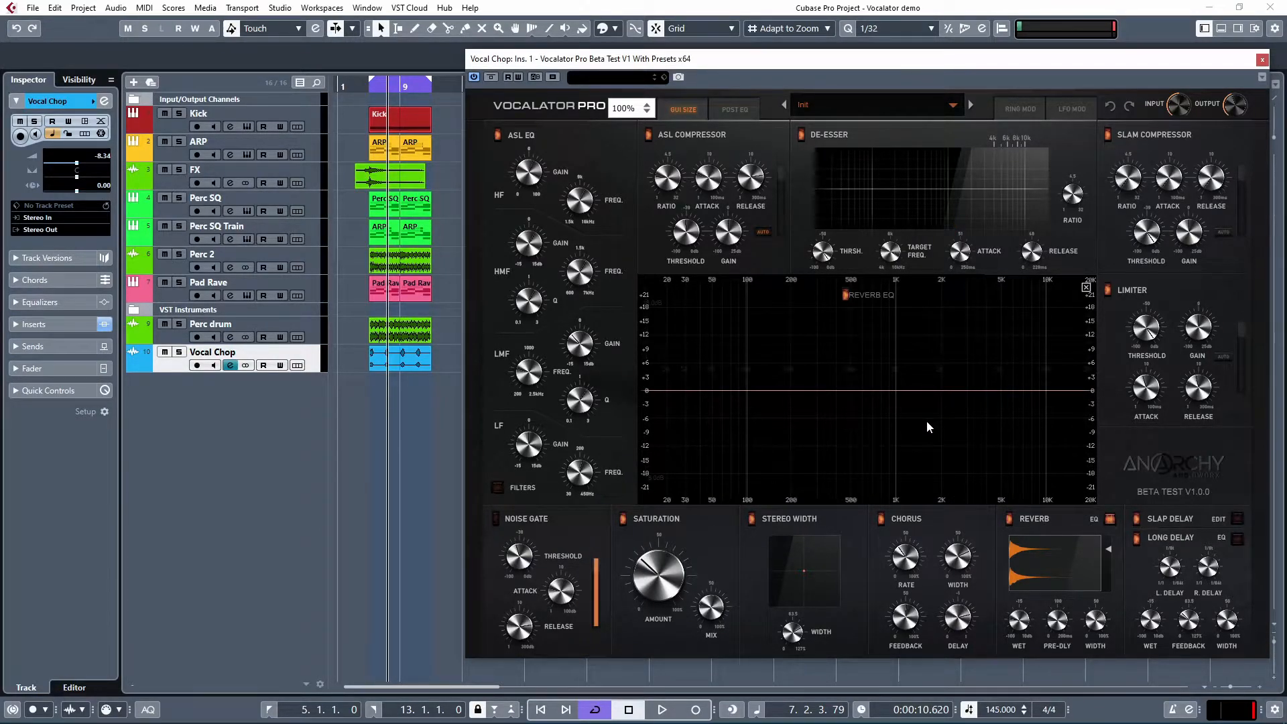
drag(725, 390, 878, 403)
drag(649, 391, 855, 417)
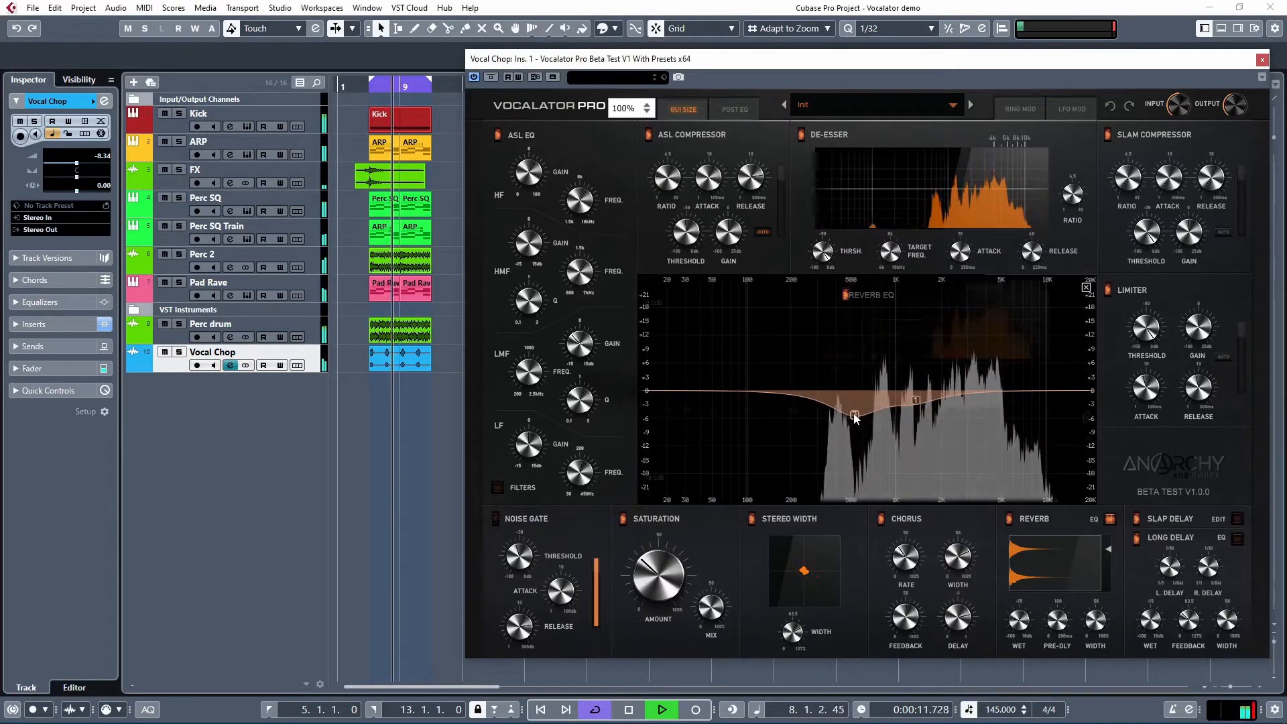
drag(854, 414, 918, 392)
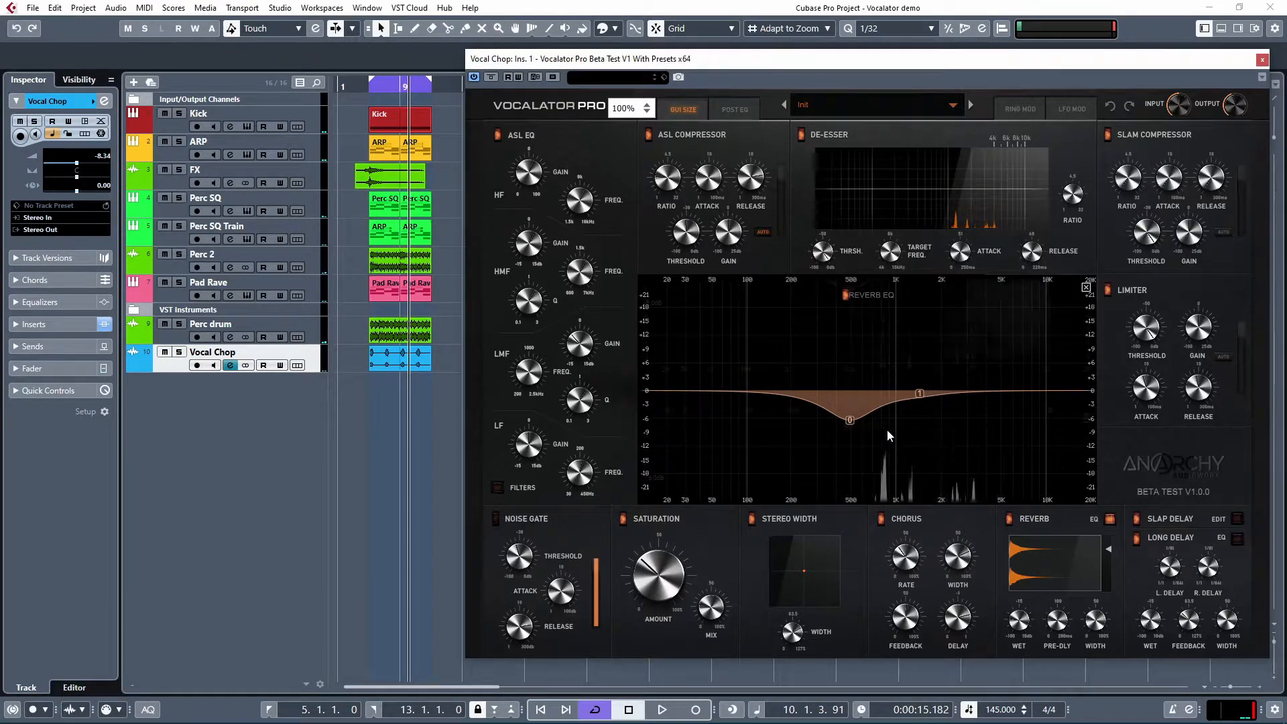
- Deepen the Reverb EQ cut near 500 Hz to about -11 dB and shift the upper band slightly lower in frequency at 0 dB
drag(849, 422, 849, 441)
key(space)
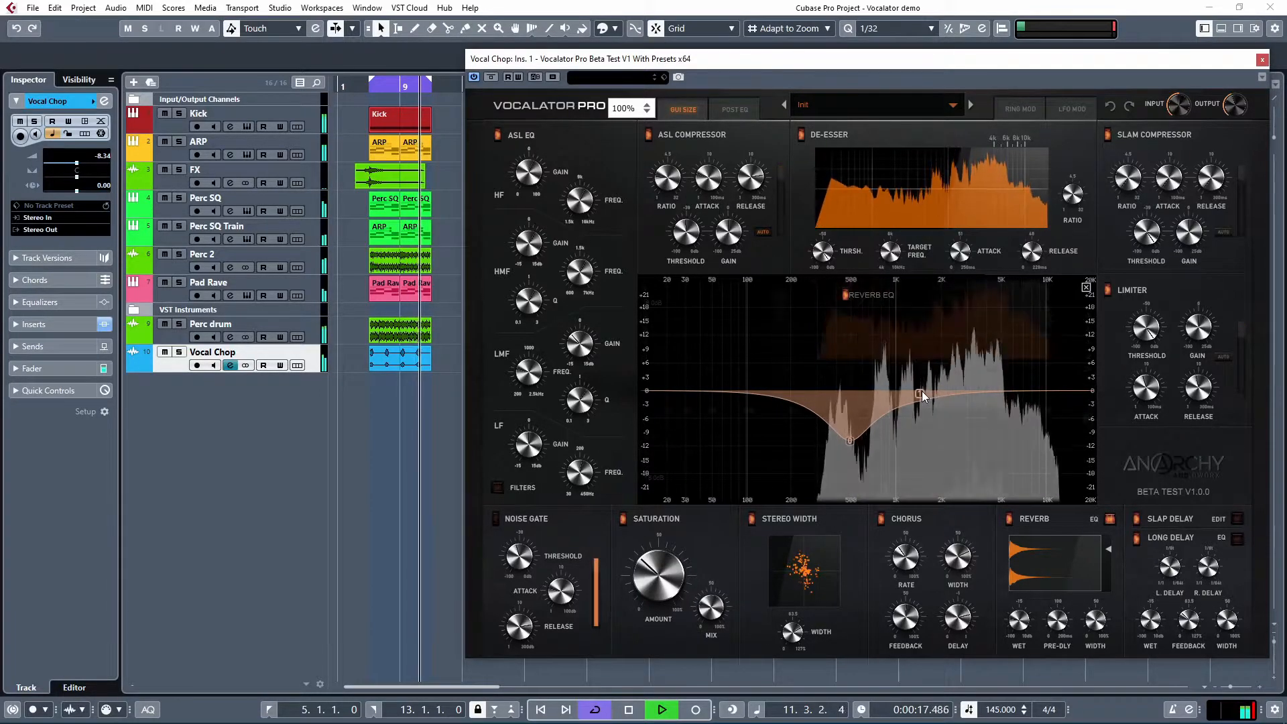
mouse_move(922, 391)
mouse_down()
mouse_move(969, 373)
mouse_move(906, 389)
mouse_up()
key(space)
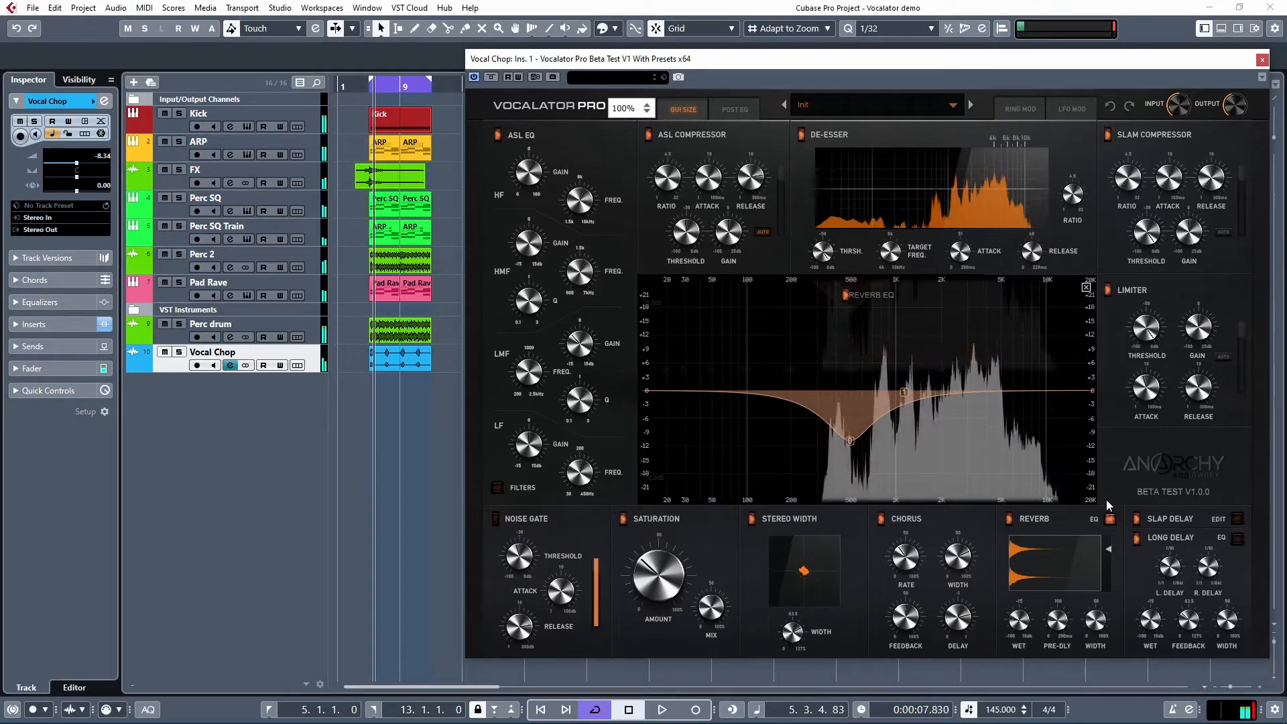
- Examine the Slap Delay's saturation, delay, feedback and cut settings, and close them
click(1238, 518)
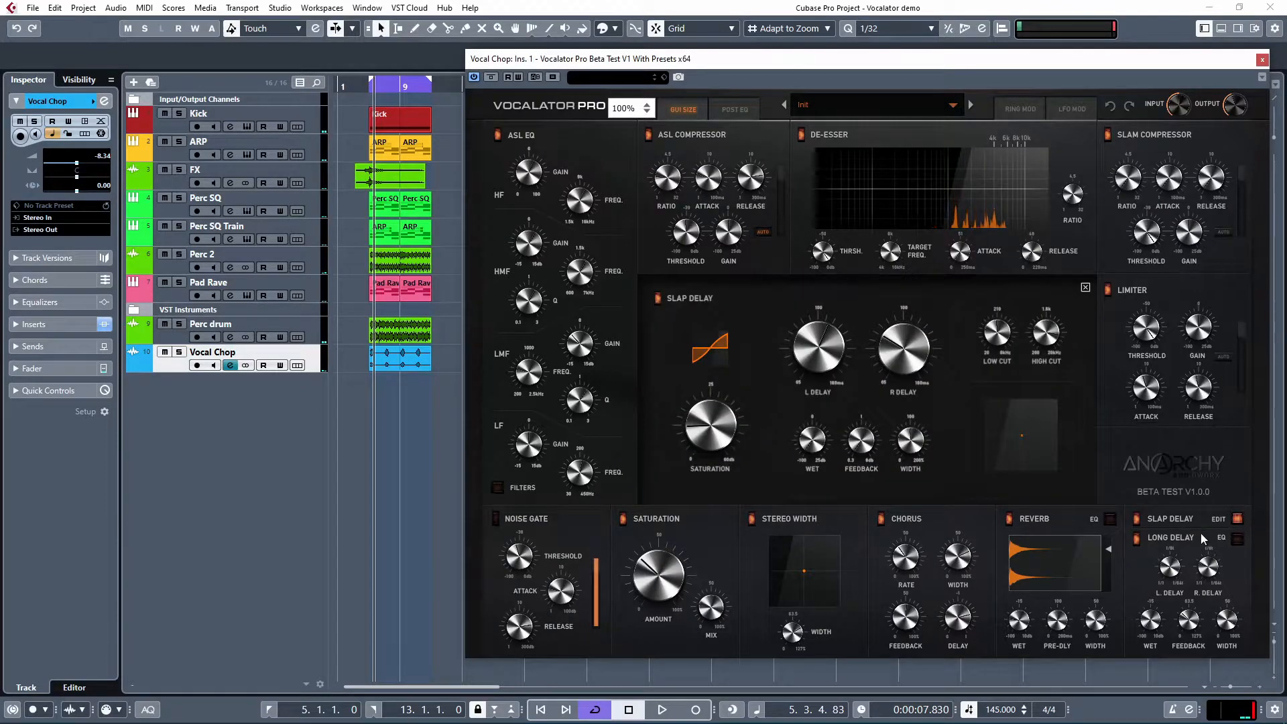
click(1237, 519)
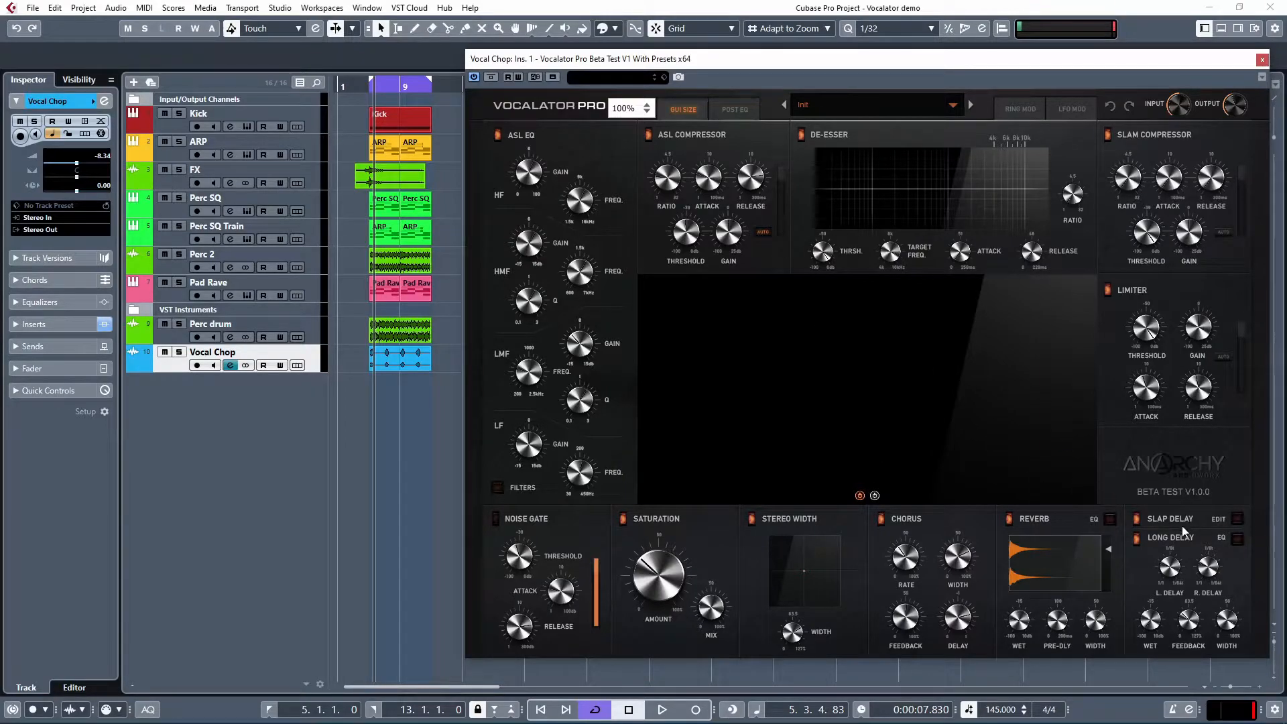
- View the Reverb EQ, Slap Delay and Long Delay EQ displays one after another
click(1110, 519)
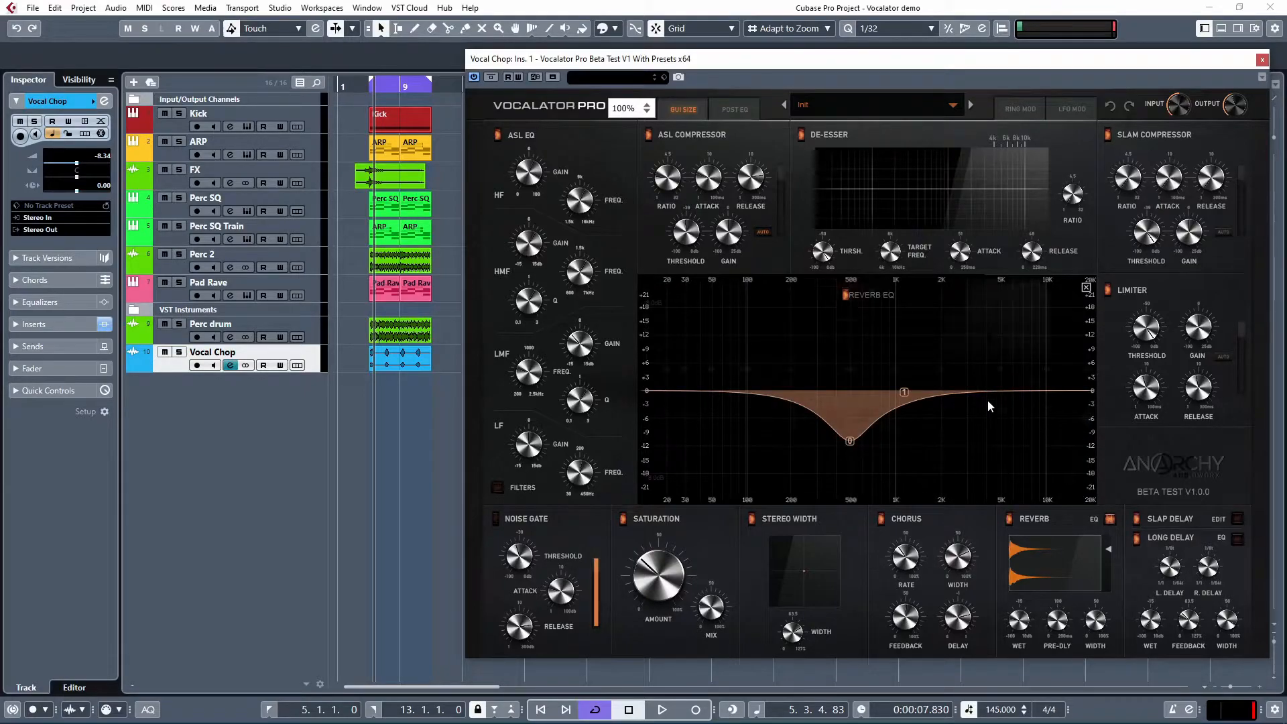
click(1110, 520)
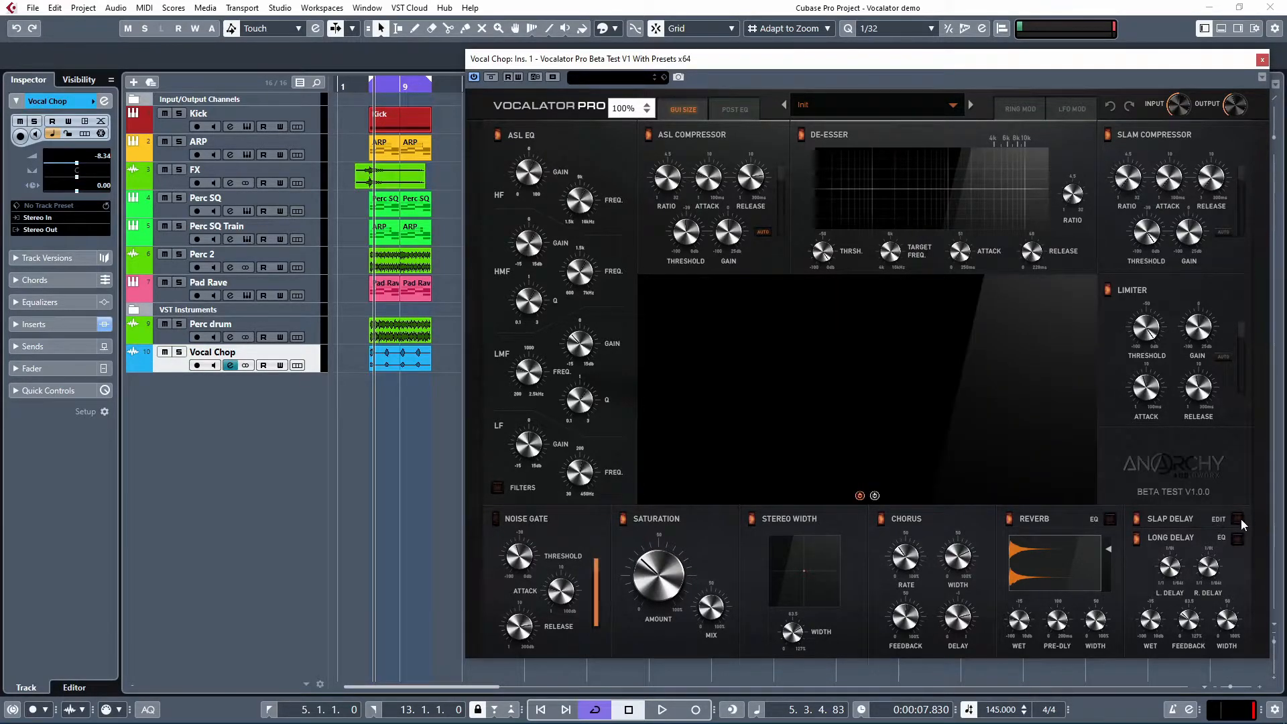
click(1238, 519)
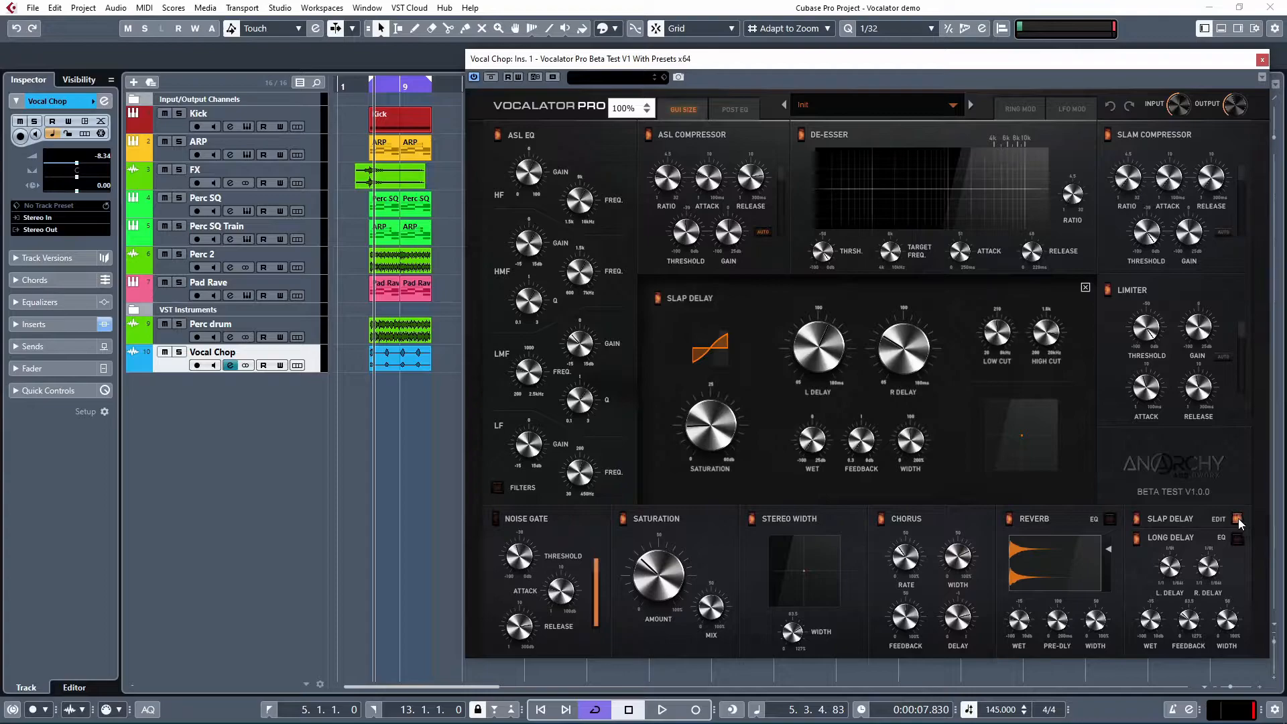
click(1237, 538)
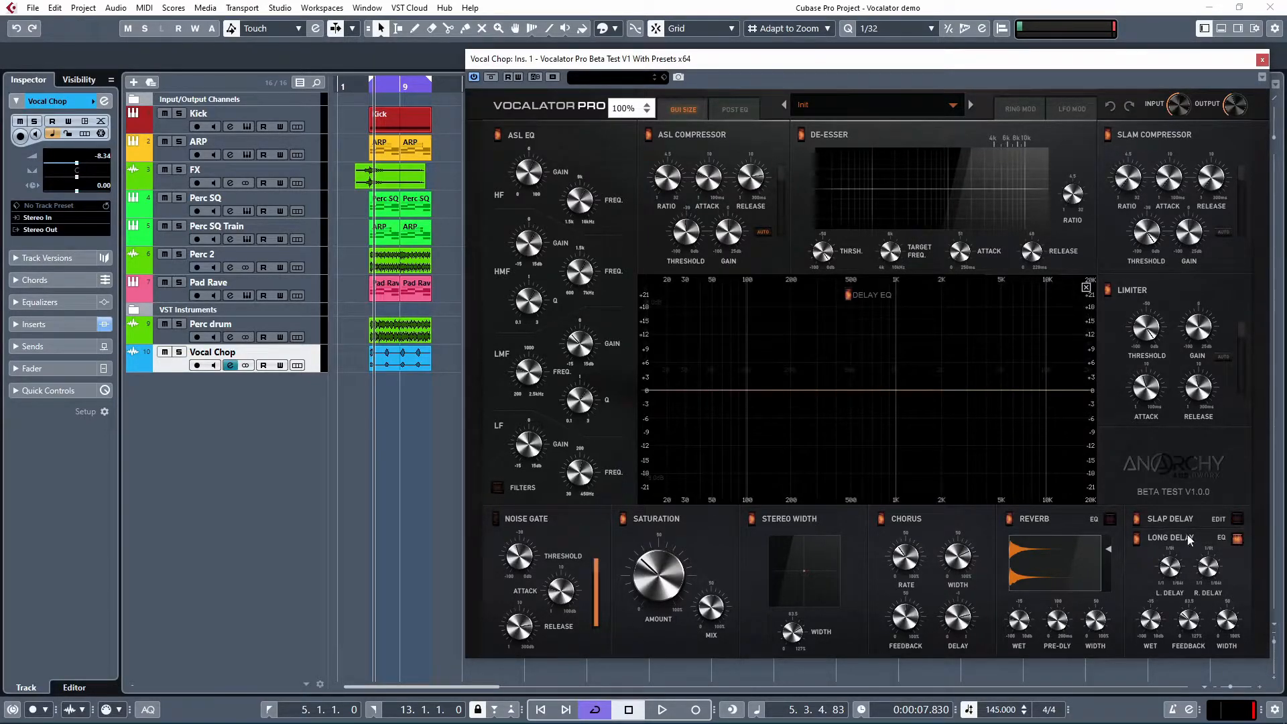
click(1236, 538)
- Open the Slap Delay settings and, during playback, set its right delay to about 87 ms and left delay to about 107 ms
click(1238, 519)
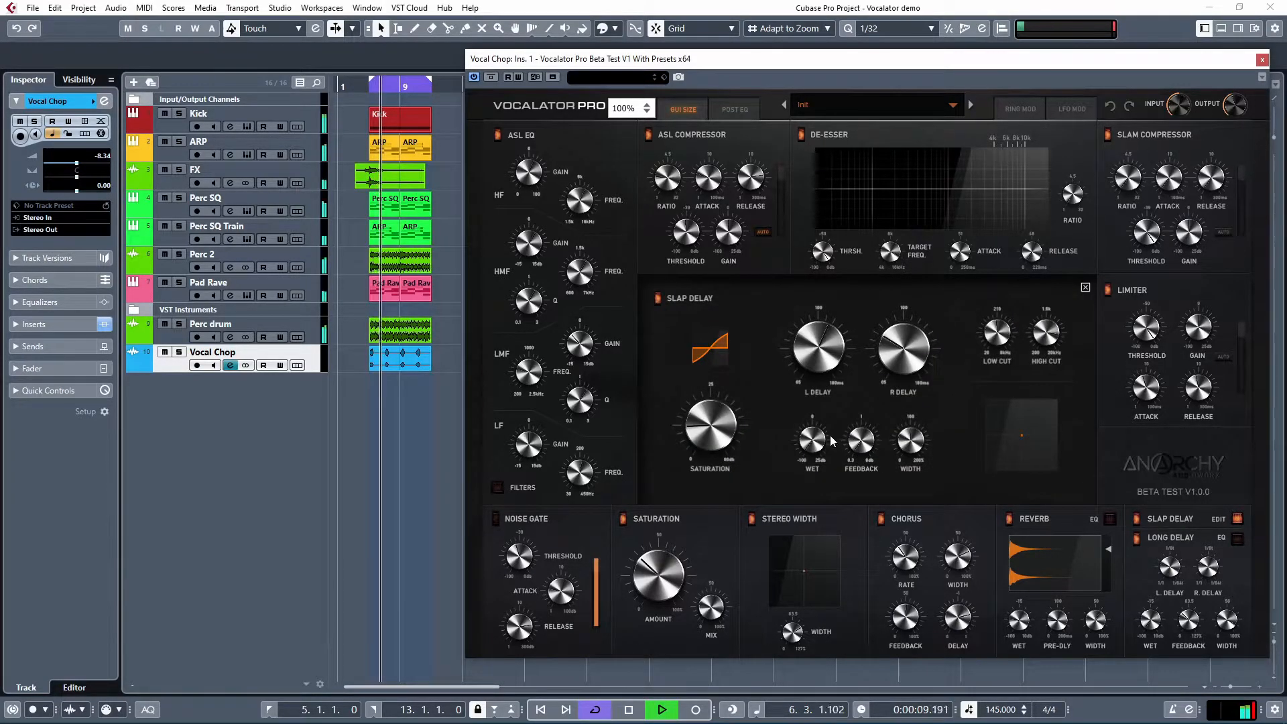
mouse_move(814, 356)
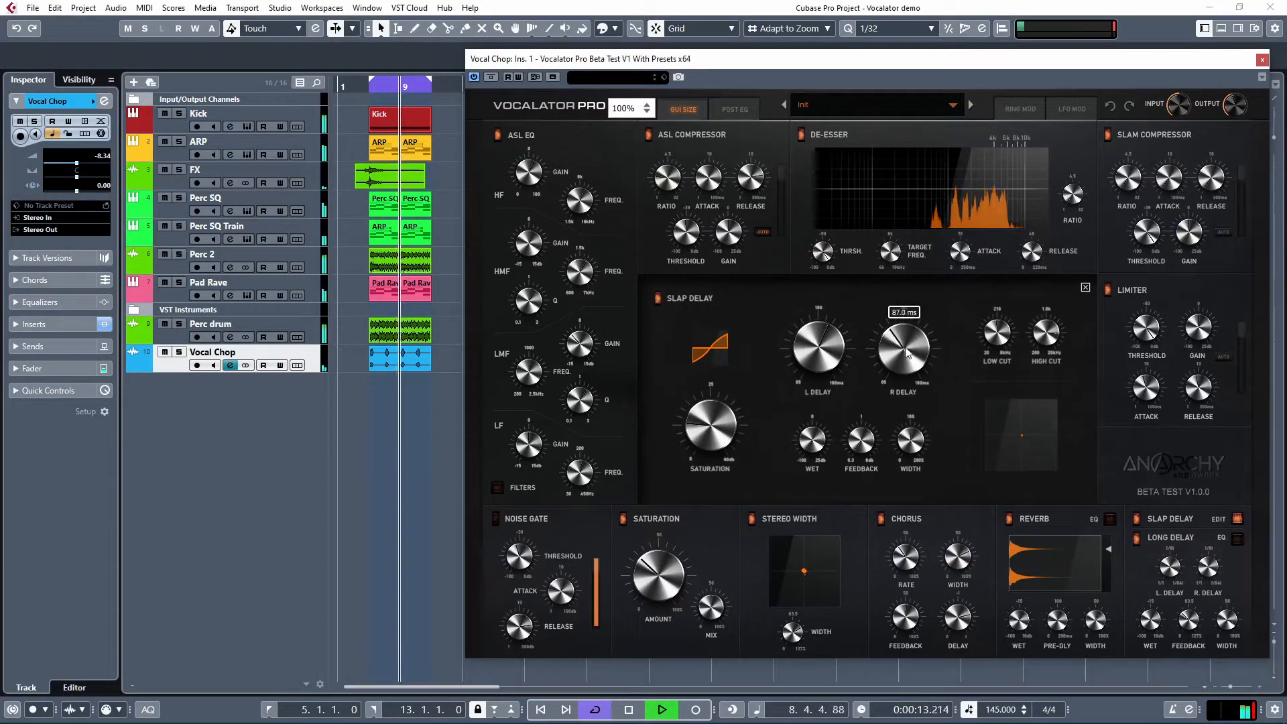
drag(902, 355, 907, 349)
mouse_move(920, 444)
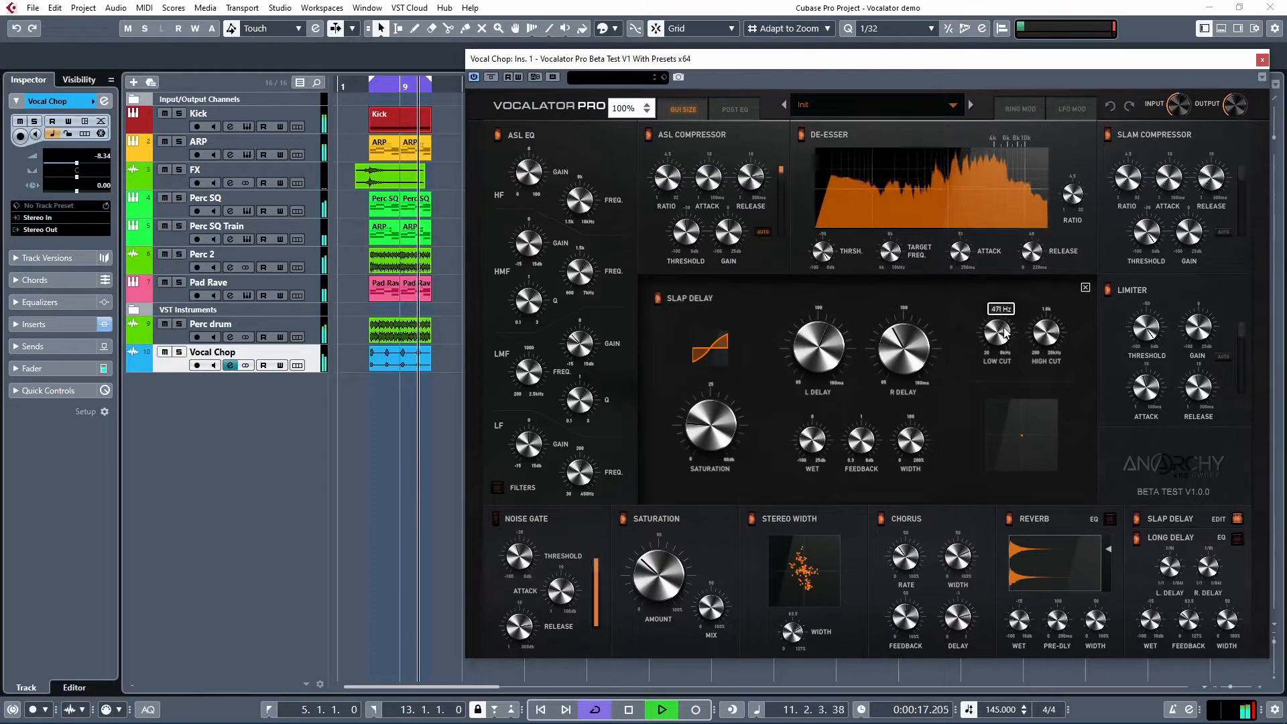
mouse_move(1044, 335)
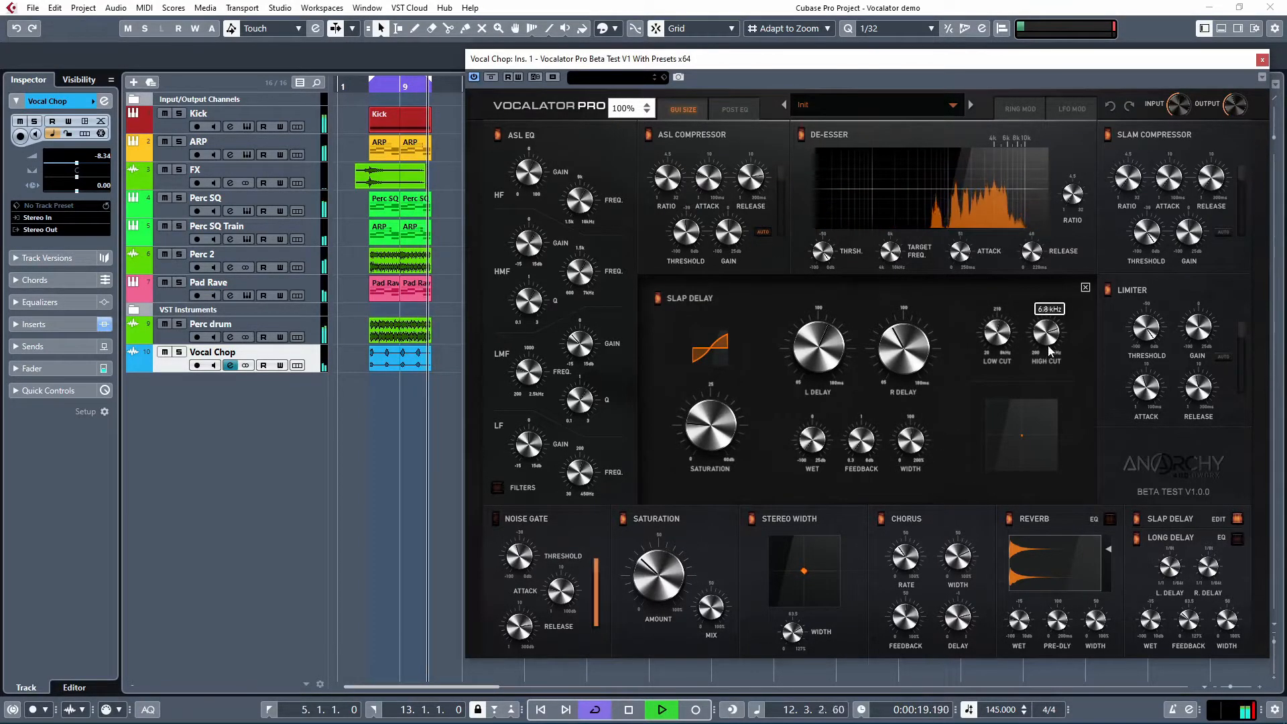
mouse_move(822, 413)
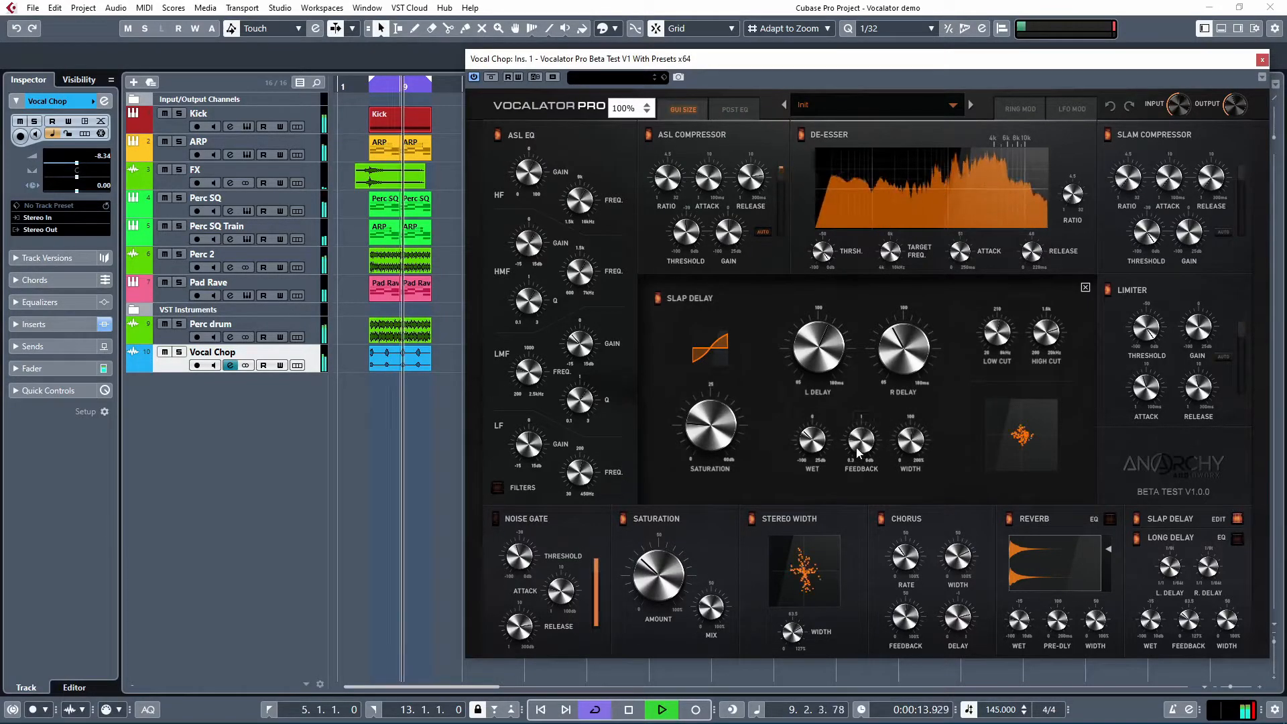
mouse_move(823, 359)
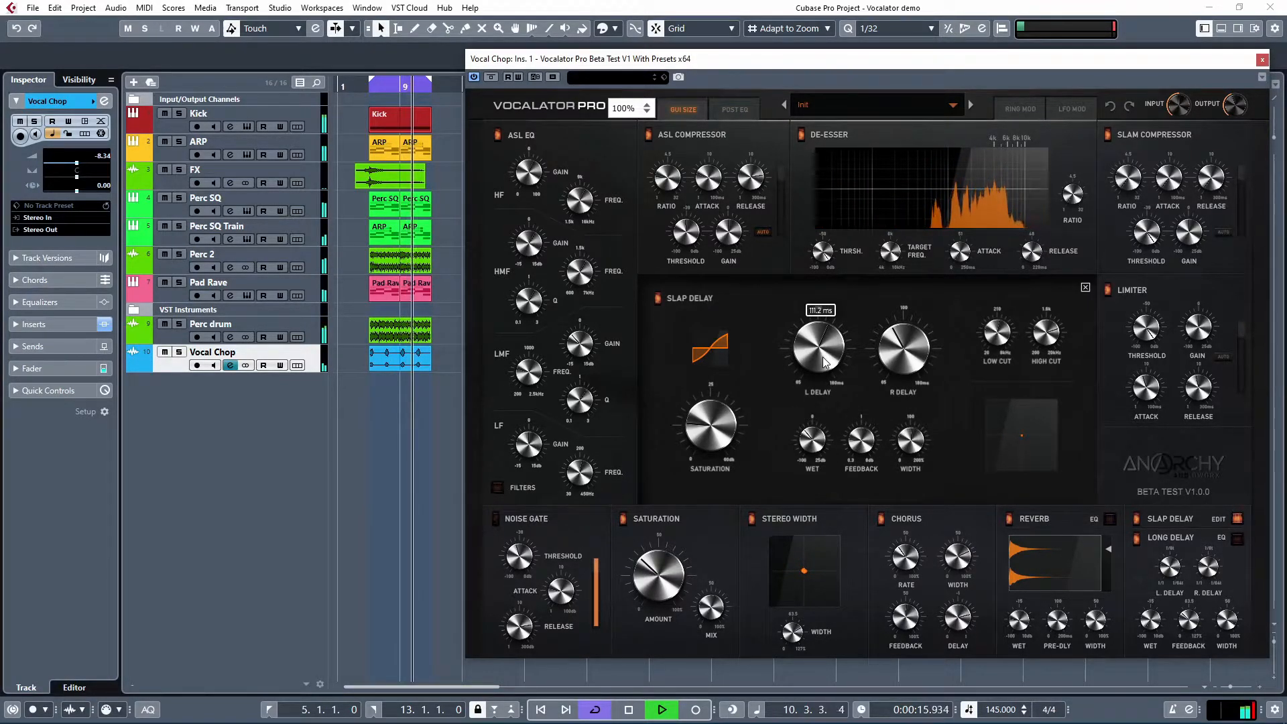
drag(819, 377, 821, 375)
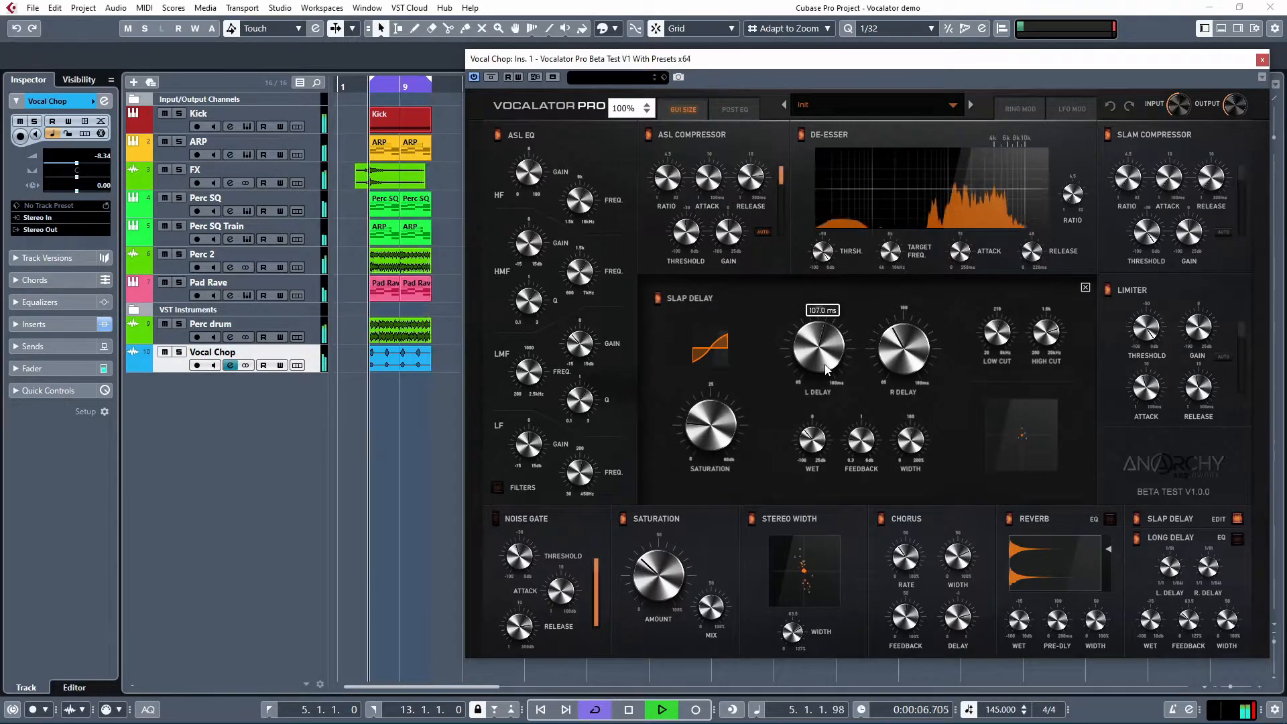
- Bypass and re-enable the Slap Delay to compare the sound, and stop playback
click(658, 300)
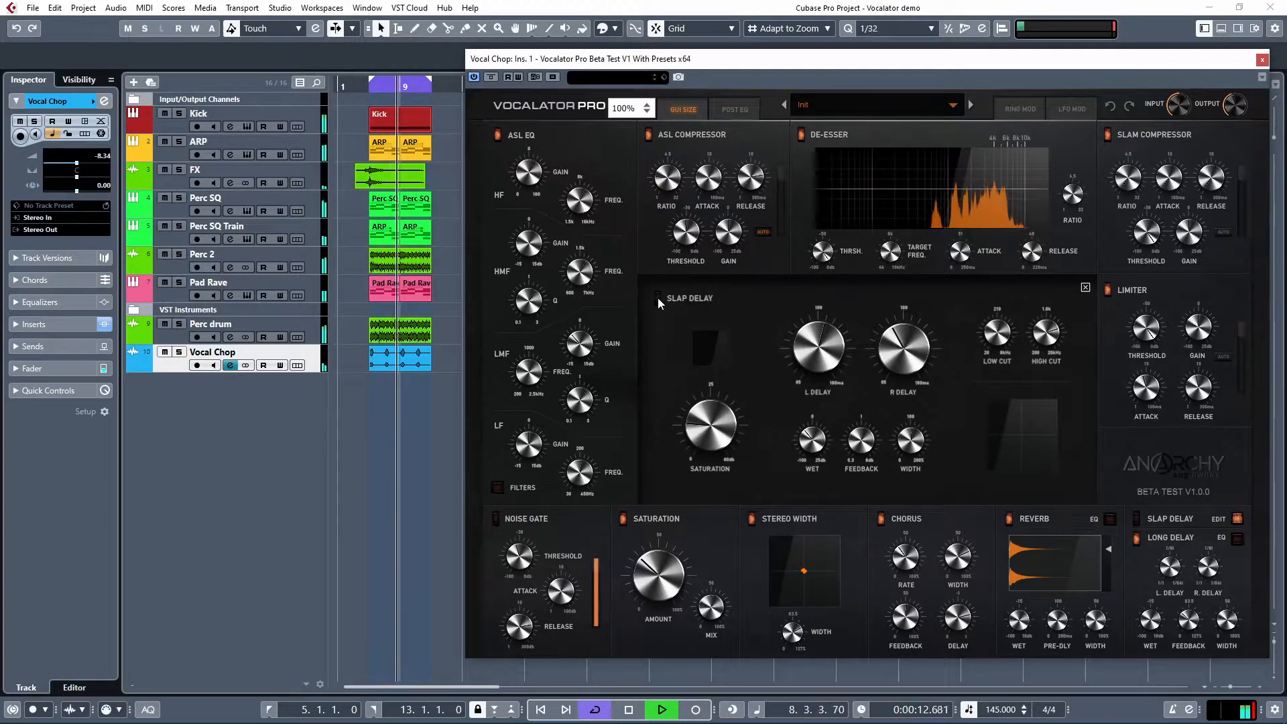
click(657, 299)
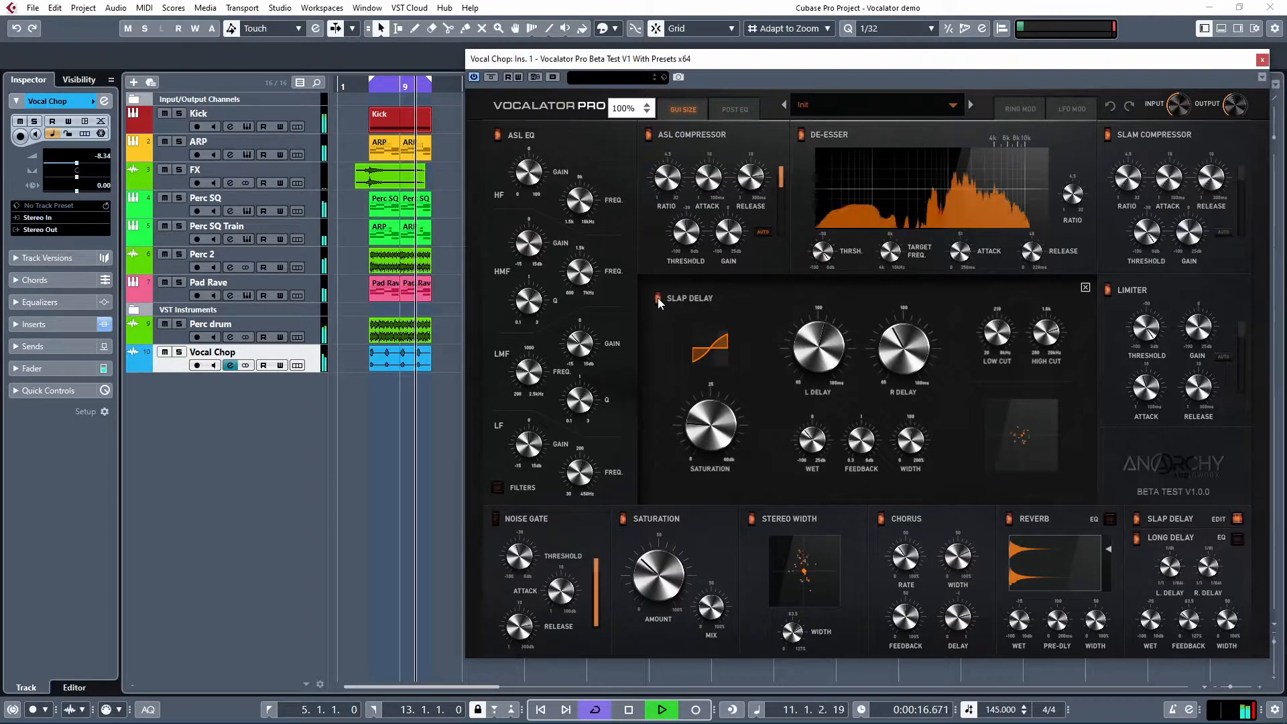
key(space)
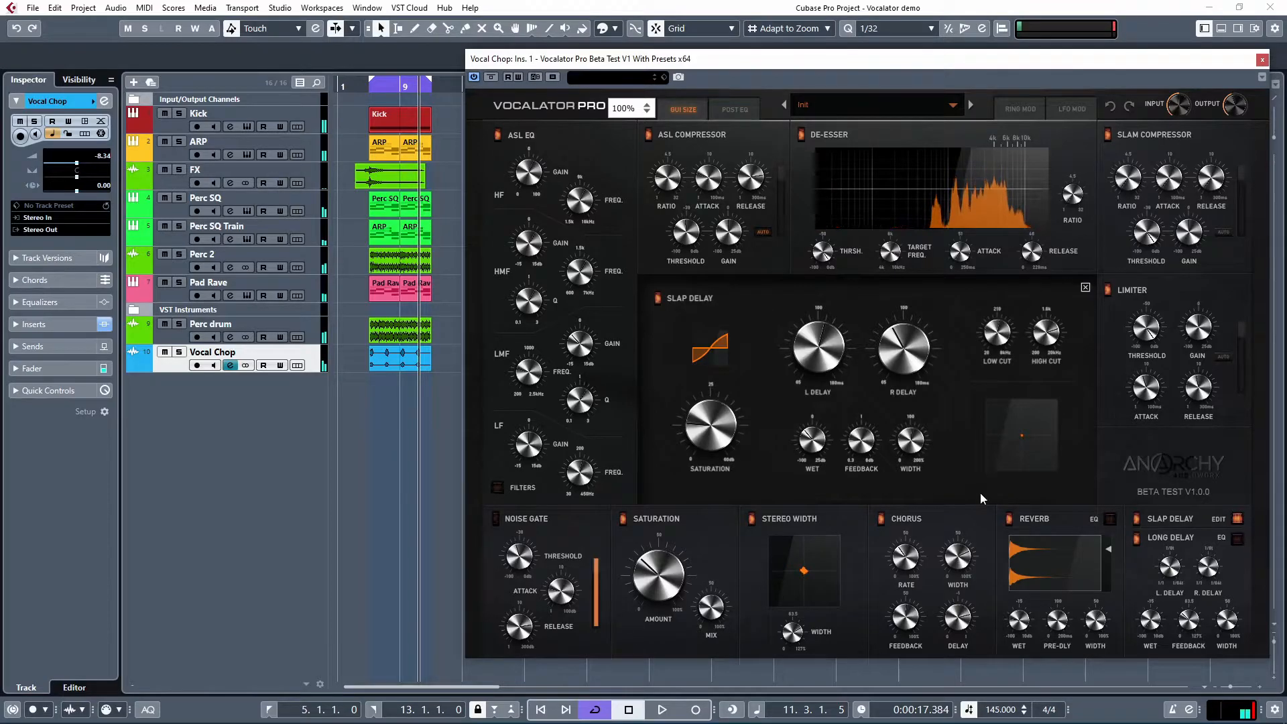
- Open the Long Delay's EQ, start playback, and set the Long Delay's left and right delay times to 1/4
click(1237, 537)
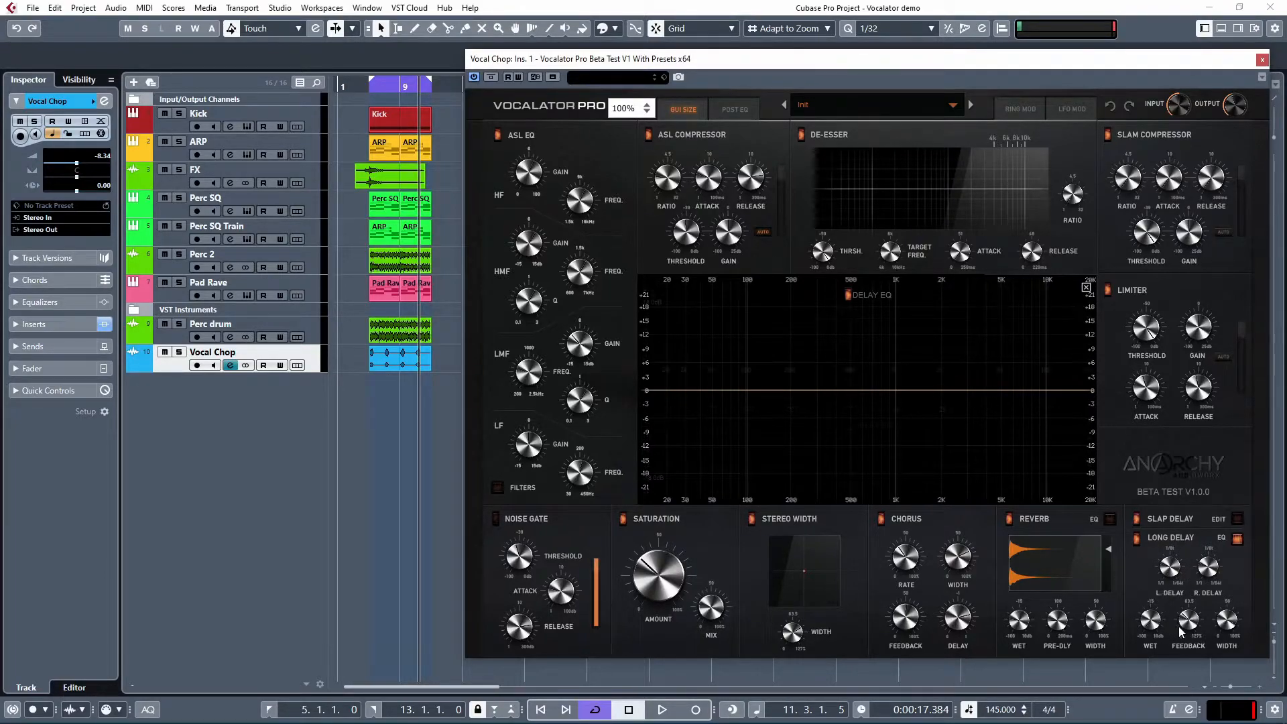
mouse_move(1193, 623)
drag(1190, 623, 1231, 620)
key(space)
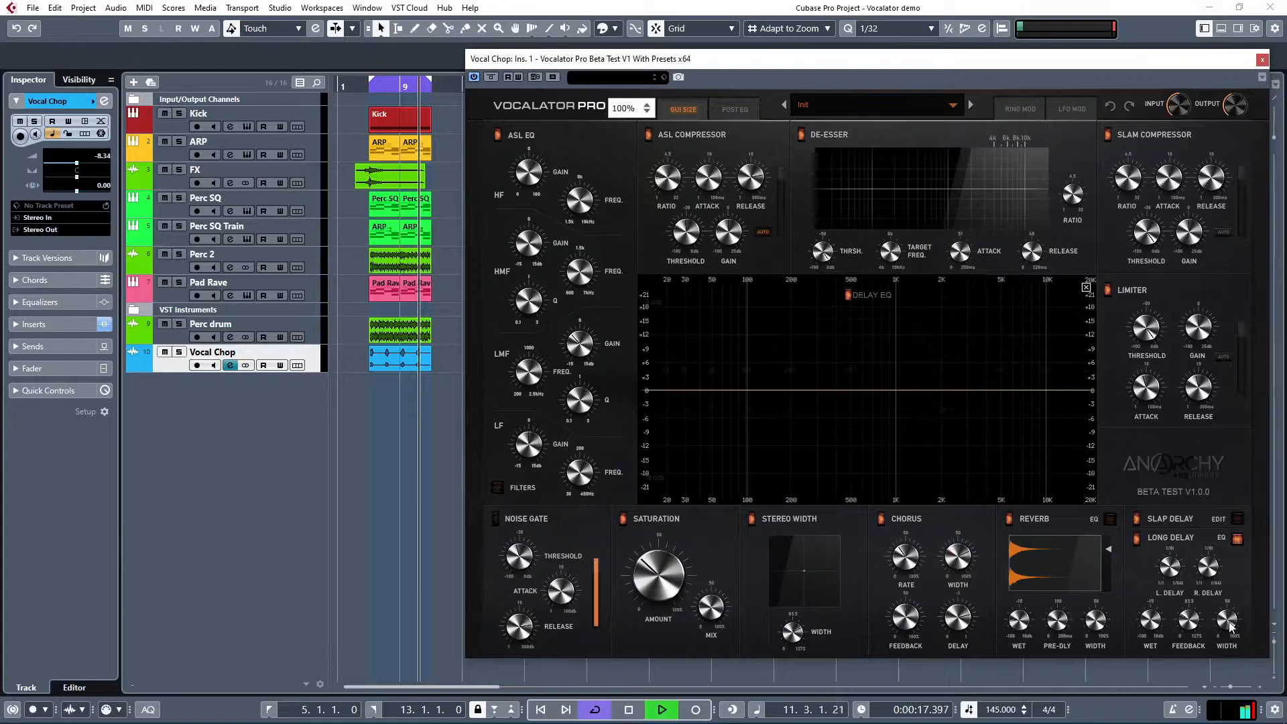
drag(1161, 564, 1161, 551)
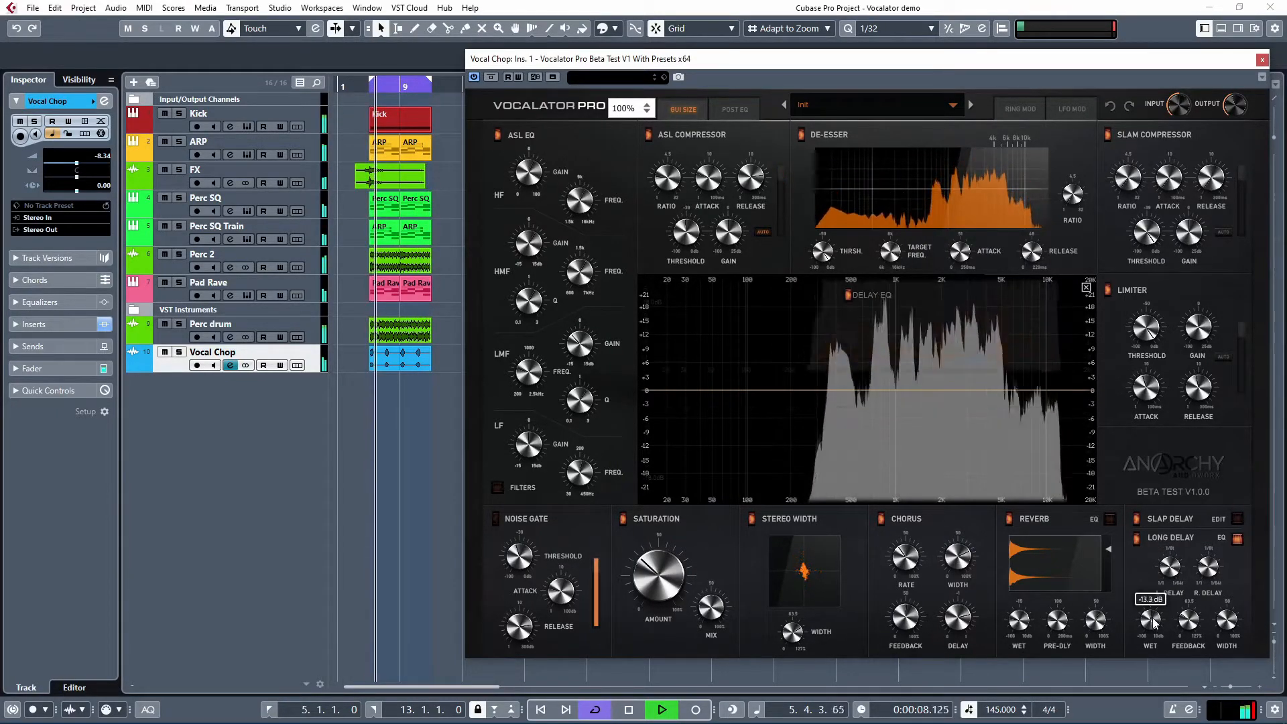
mouse_move(1170, 573)
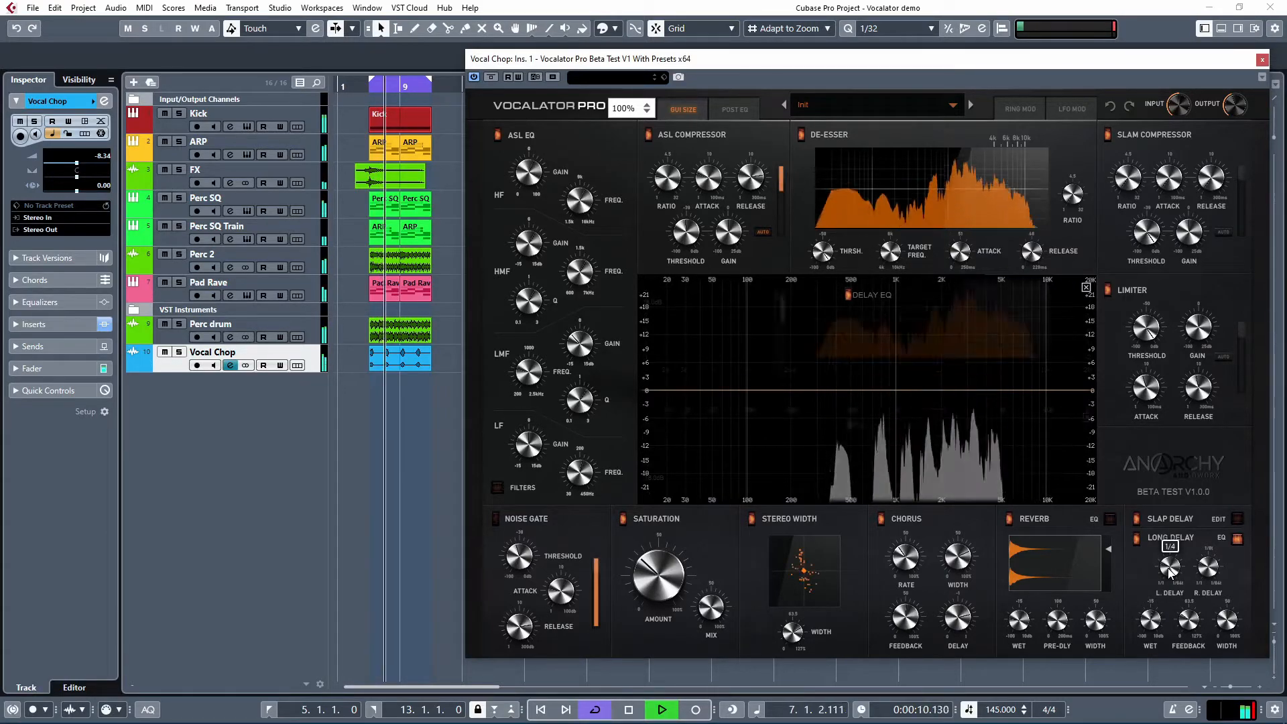
mouse_move(1214, 575)
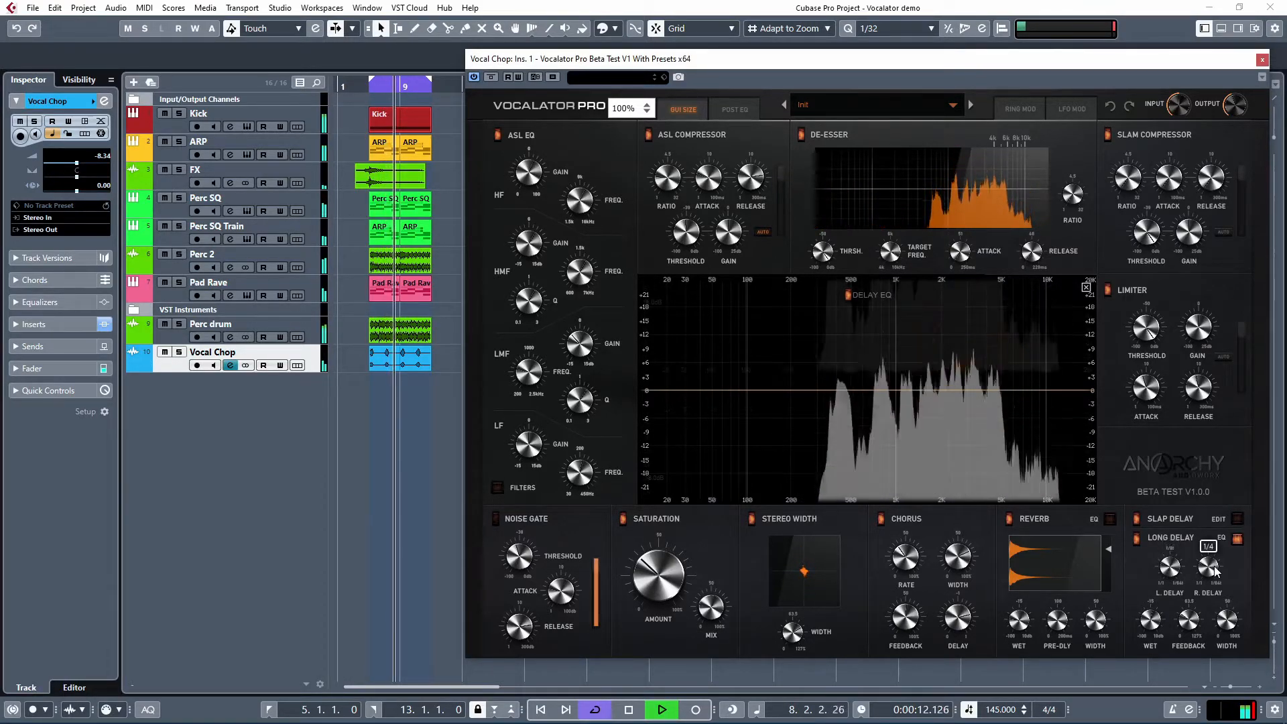
drag(1213, 574, 1211, 621)
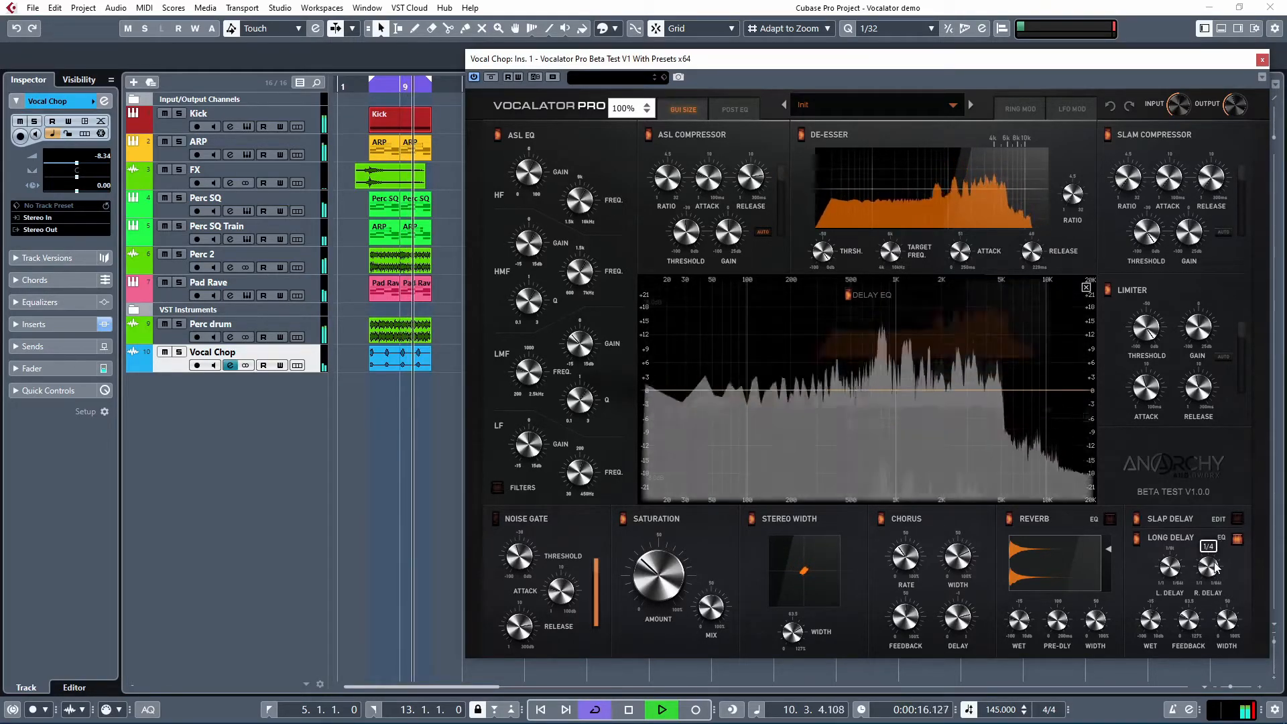
- Adjust the Long Delay's feedback, wet level and width to about 49%, -3.5 dB and 93%
mouse_move(1190, 623)
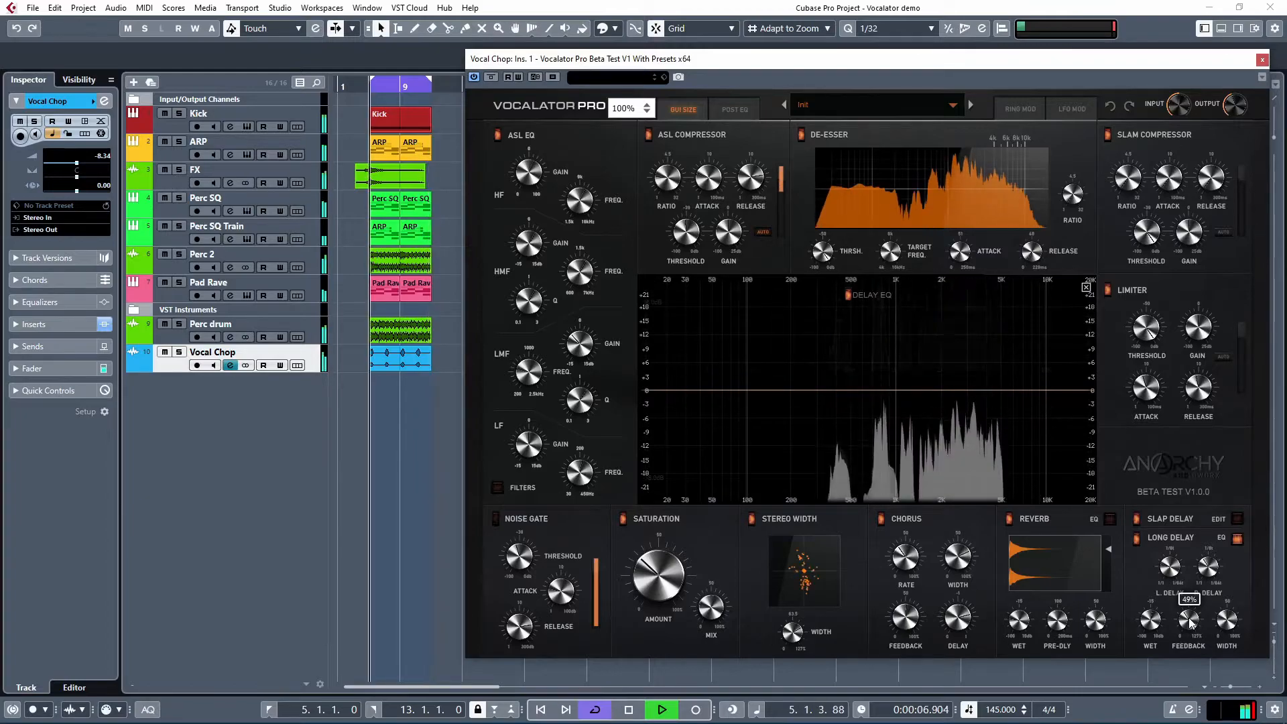
drag(1189, 619, 1157, 627)
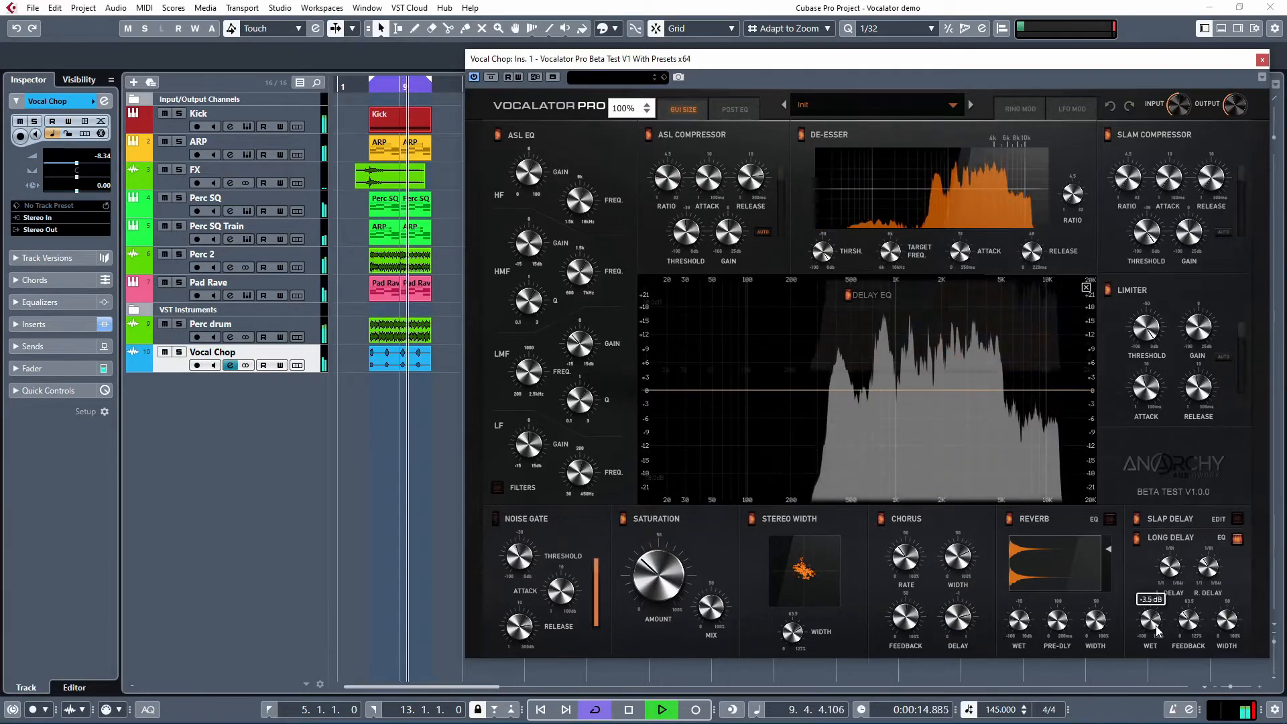
mouse_move(1226, 628)
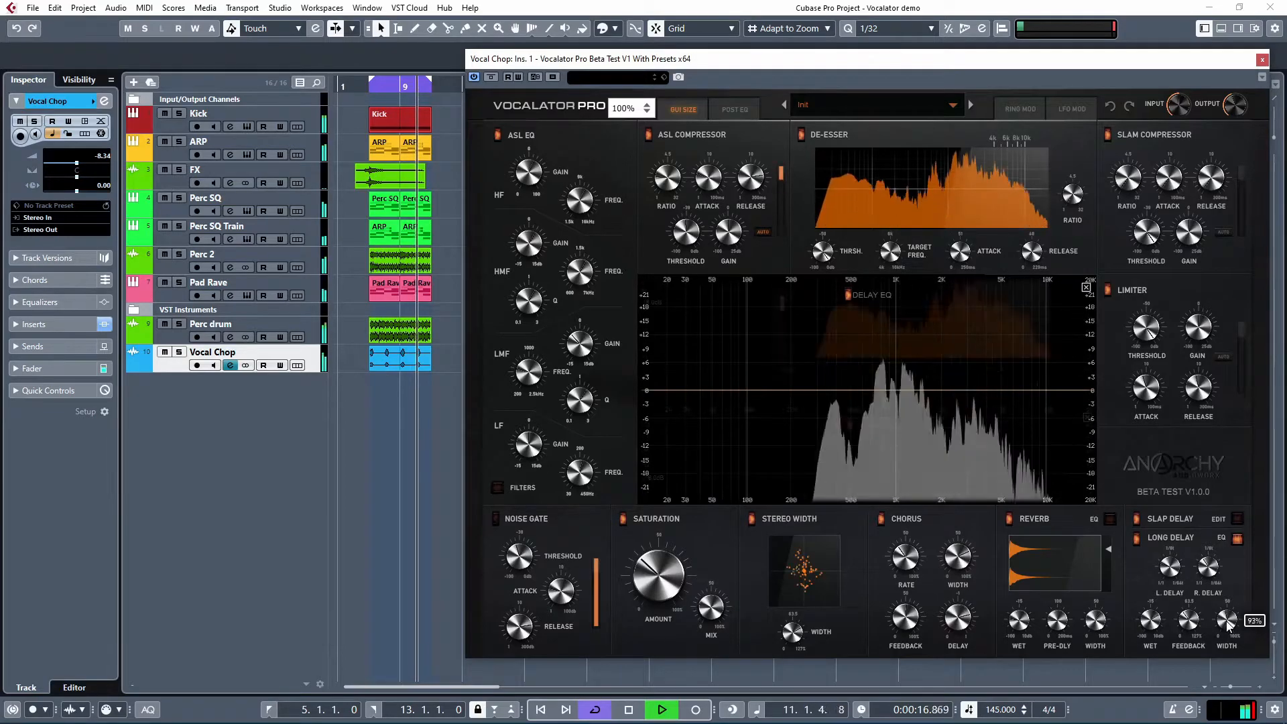
- Add two Delay EQ bands, cutting about 6 dB near 600 Hz and placing the other near 100 Hz, and stop playback
drag(862, 395, 865, 425)
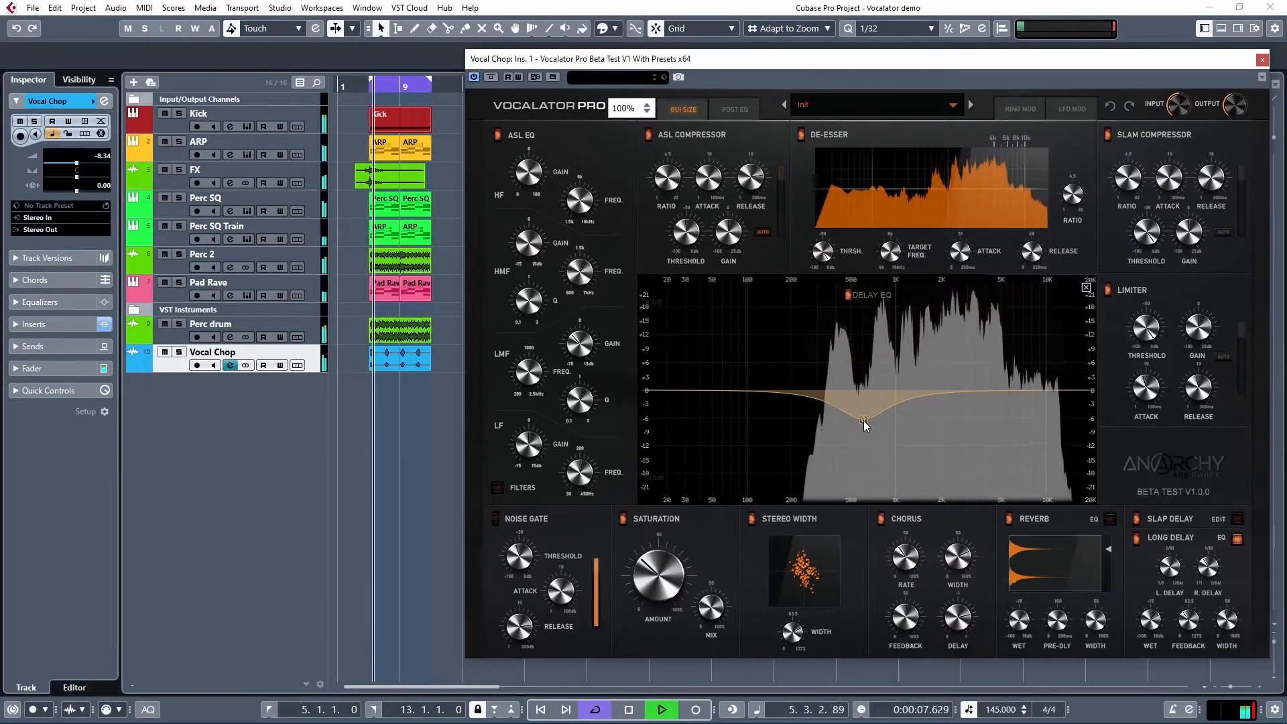
right_click(864, 422)
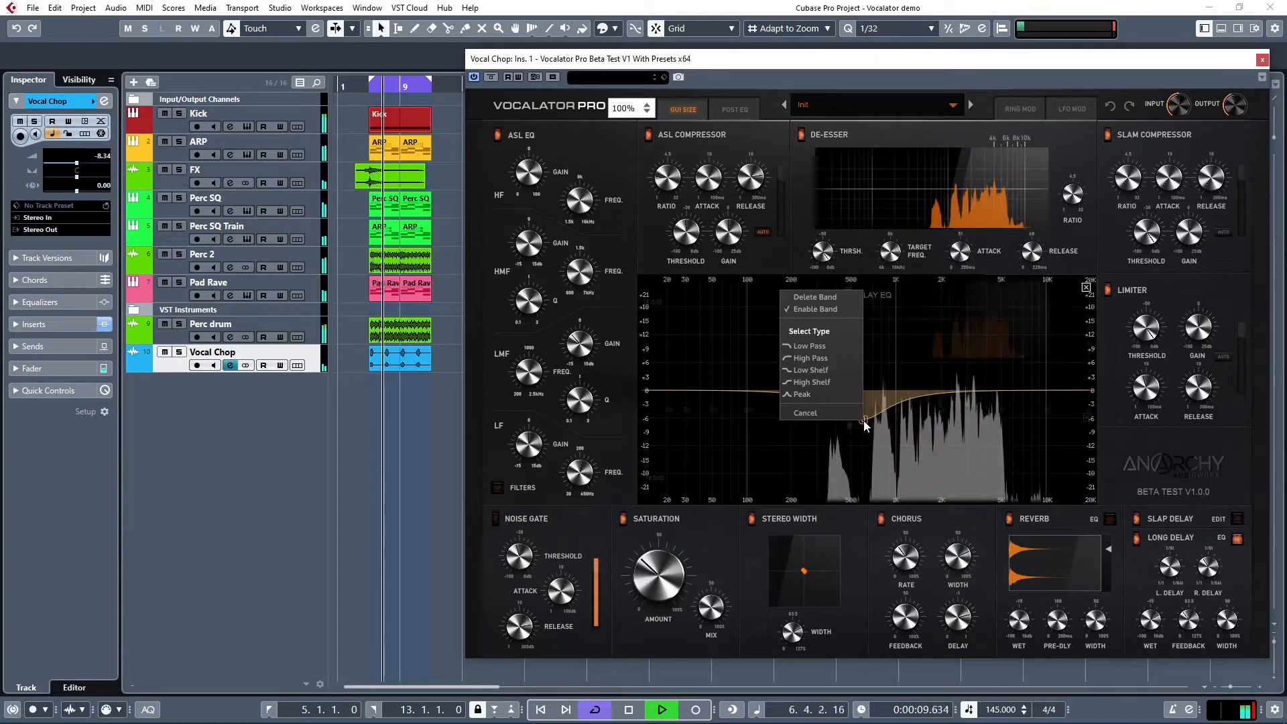
click(754, 397)
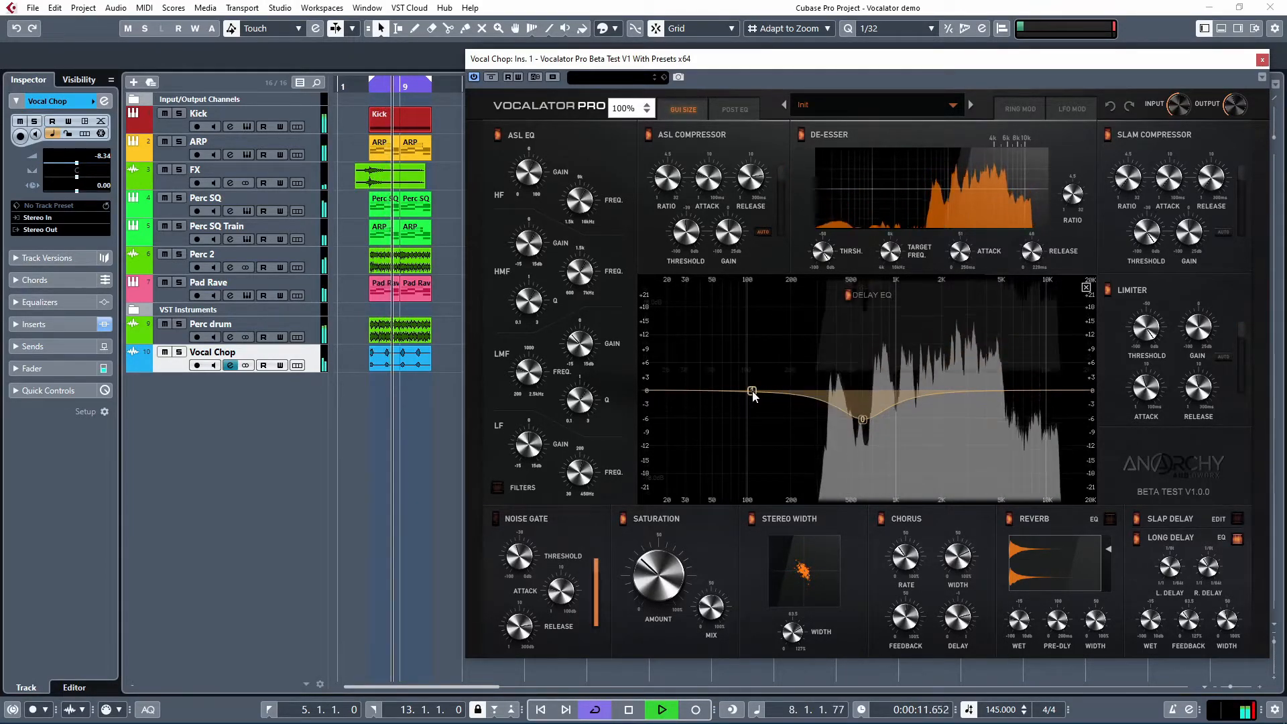
right_click(753, 397)
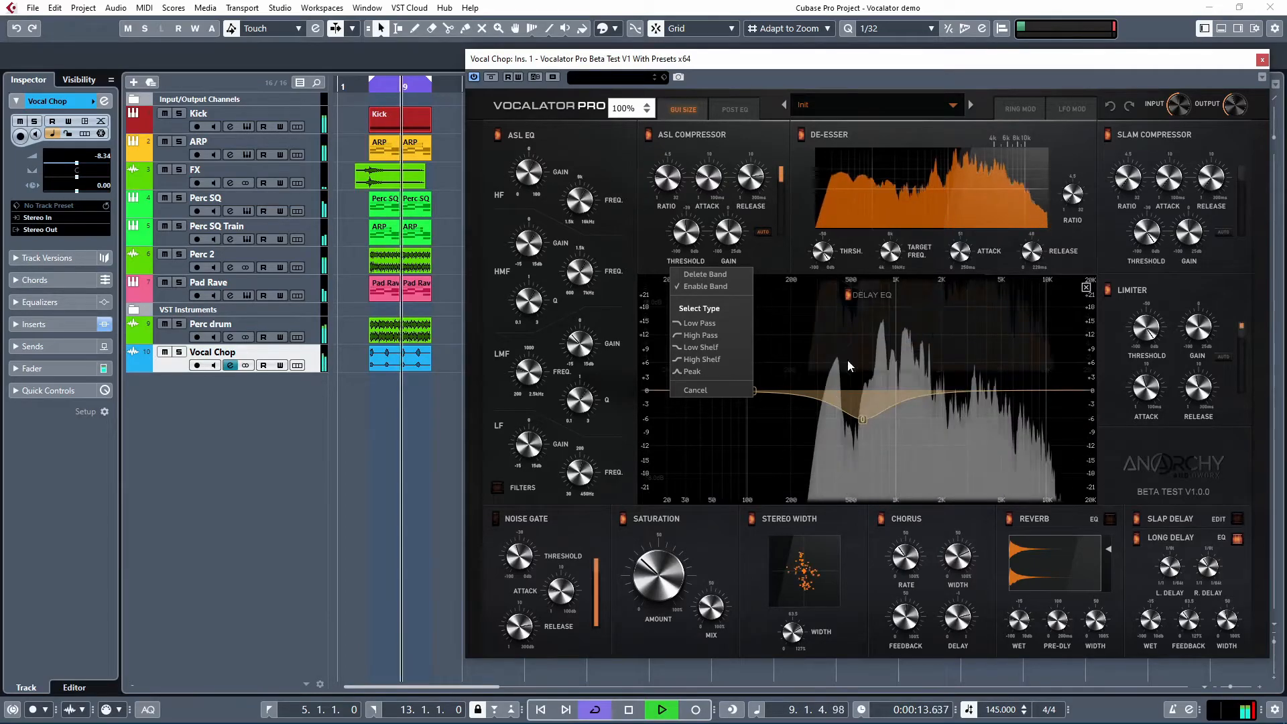
click(845, 65)
key(space)
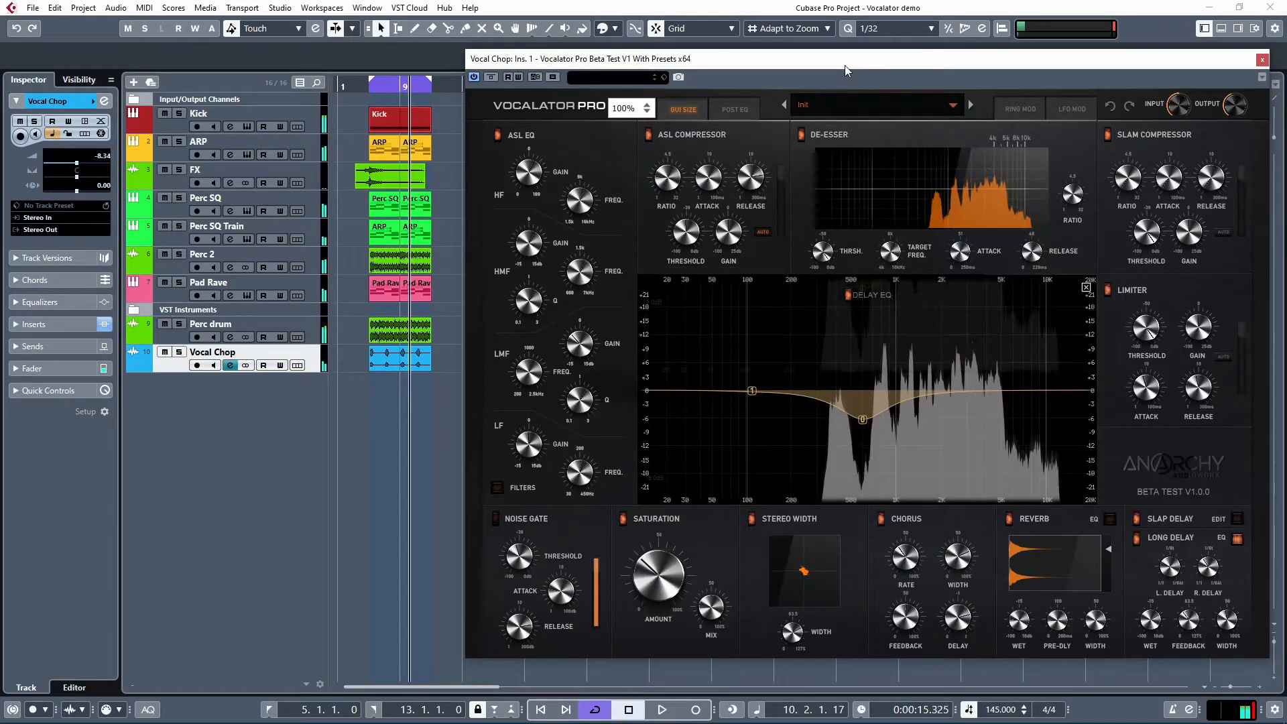
- Change the Delay EQ band near 100 Hz to High Pass and shift it up to about 170 Hz
right_click(753, 391)
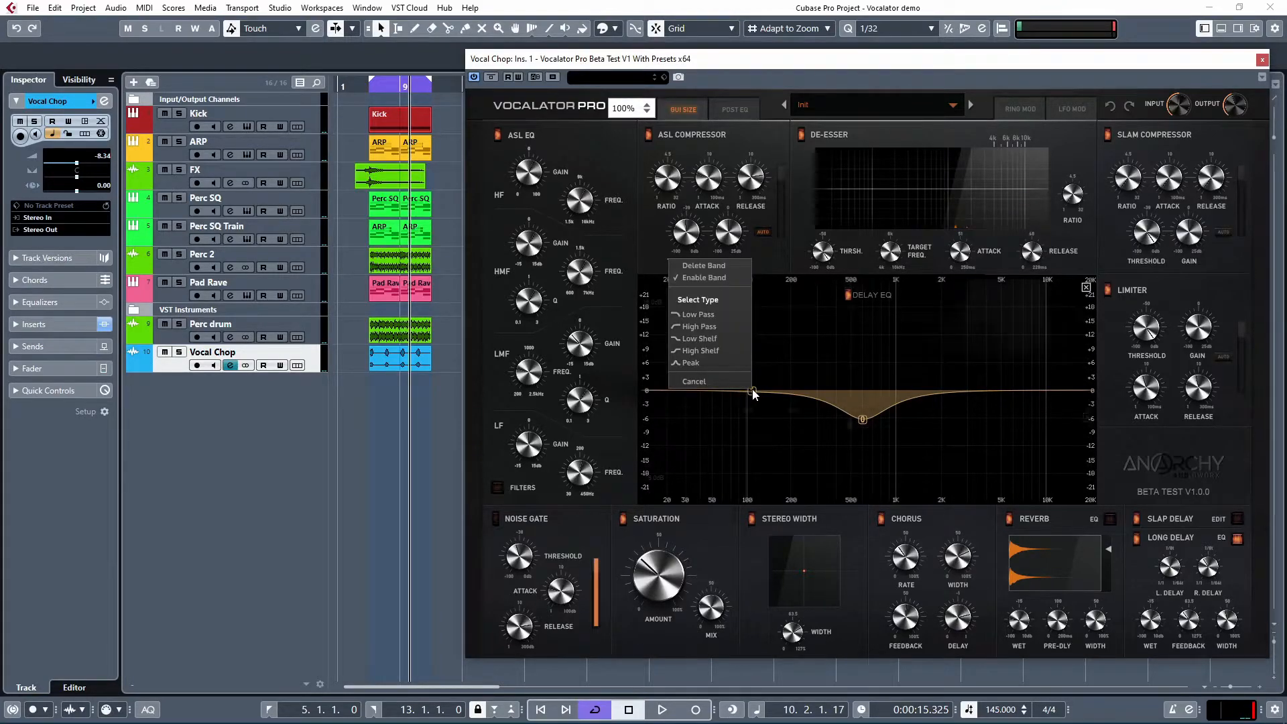
click(697, 327)
drag(753, 391, 772, 401)
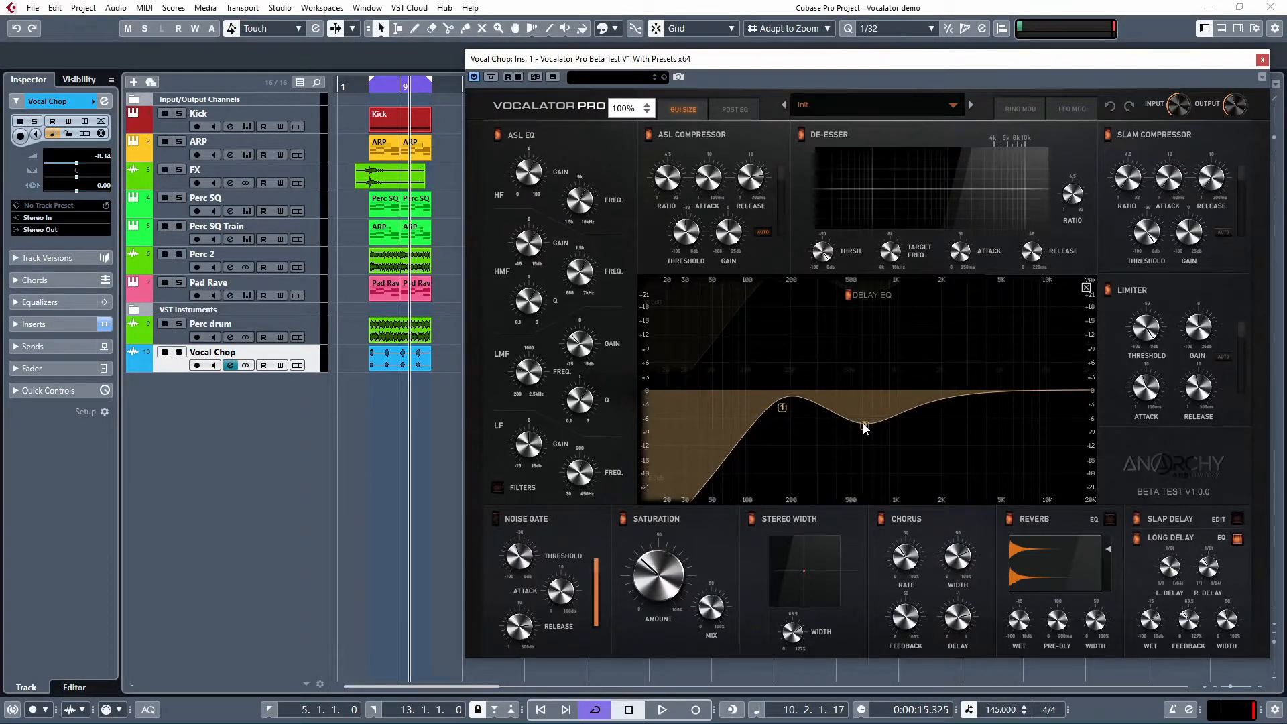
- Narrow the Delay EQ cut near 600 Hz and, during playback, raise the High Pass band to about 250 Hz
scroll(865, 429, up, 2)
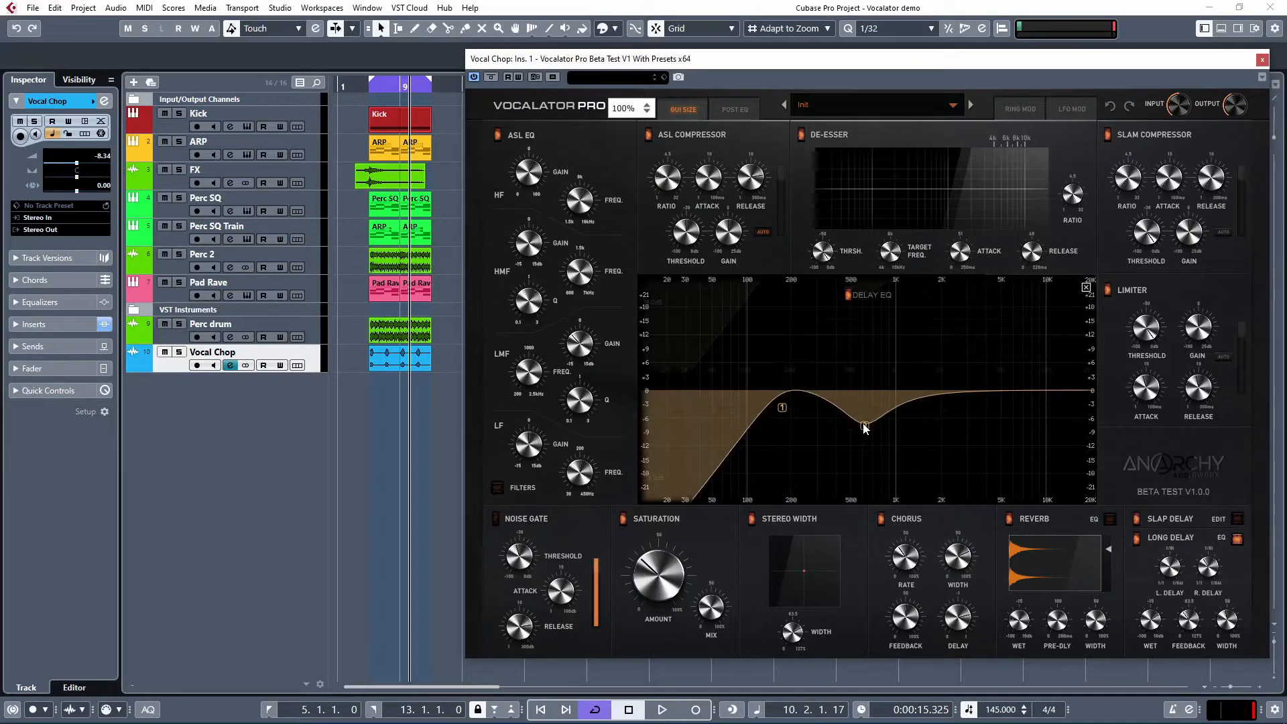
scroll(864, 429, down, 2)
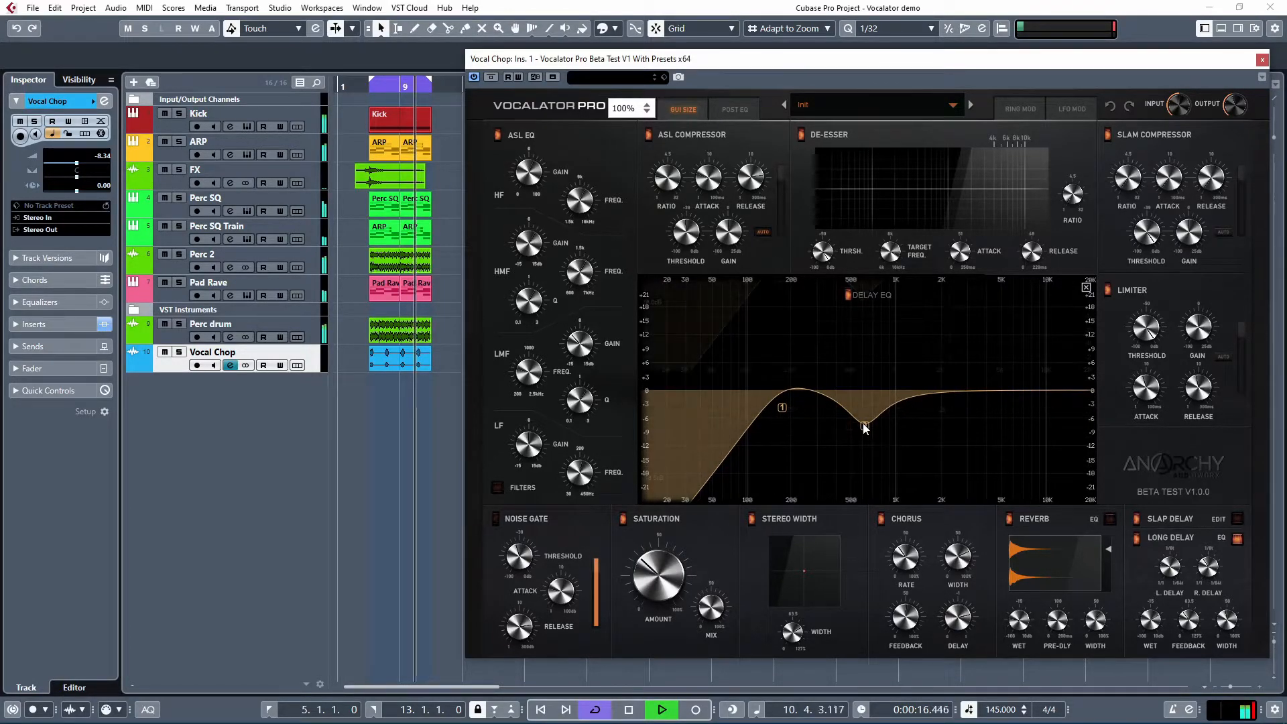
drag(780, 407, 805, 412)
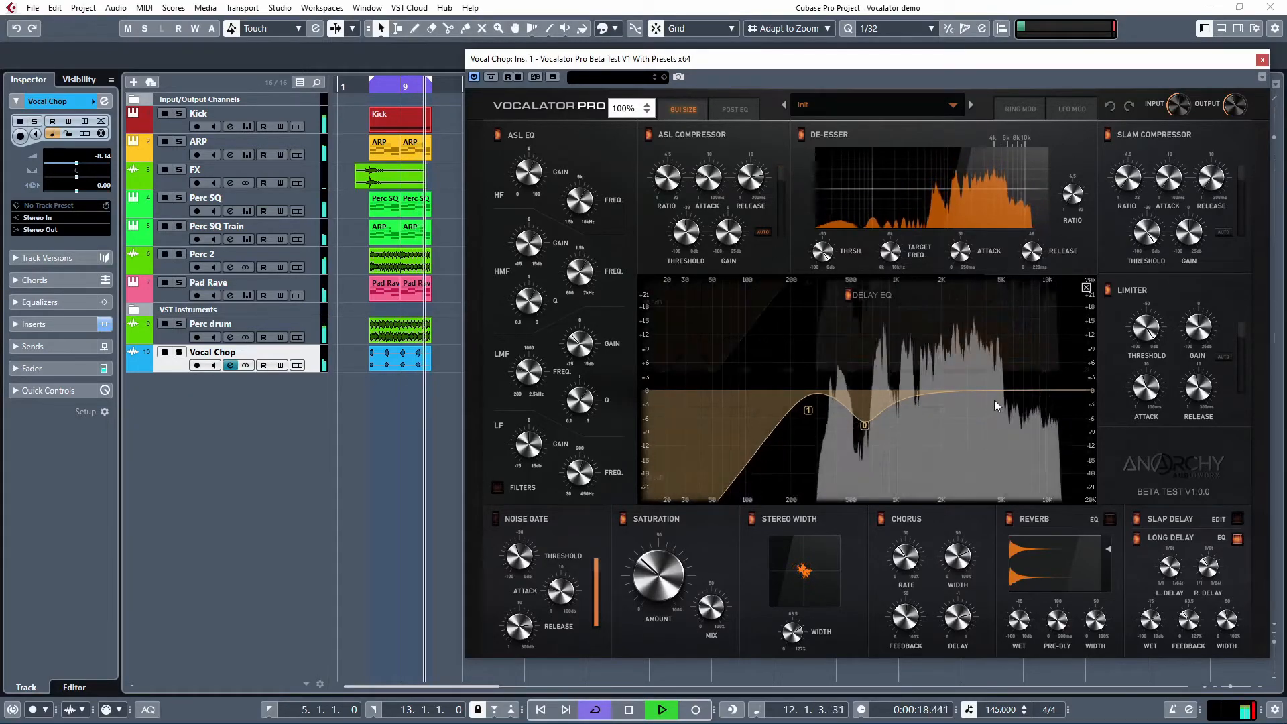
- Add a Low Pass band at the high end of the Delay EQ and lower it to just above 5 kHz
click(1071, 387)
right_click(1071, 388)
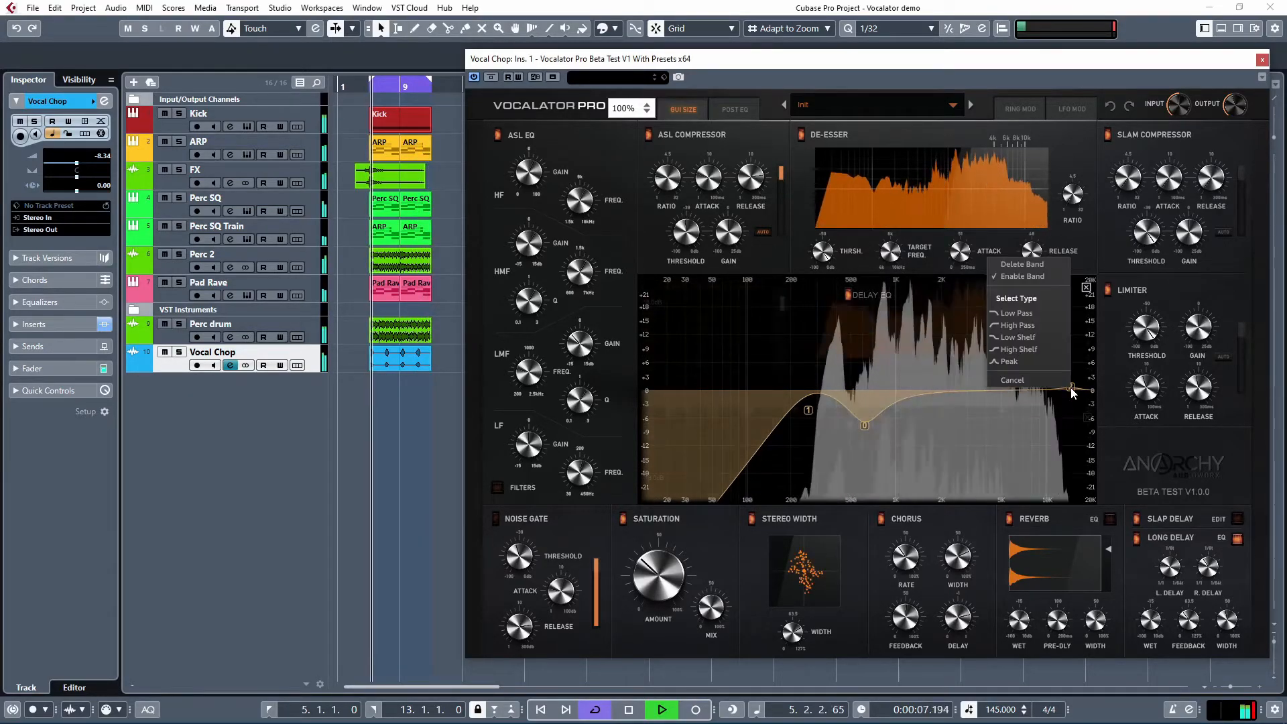
click(1012, 314)
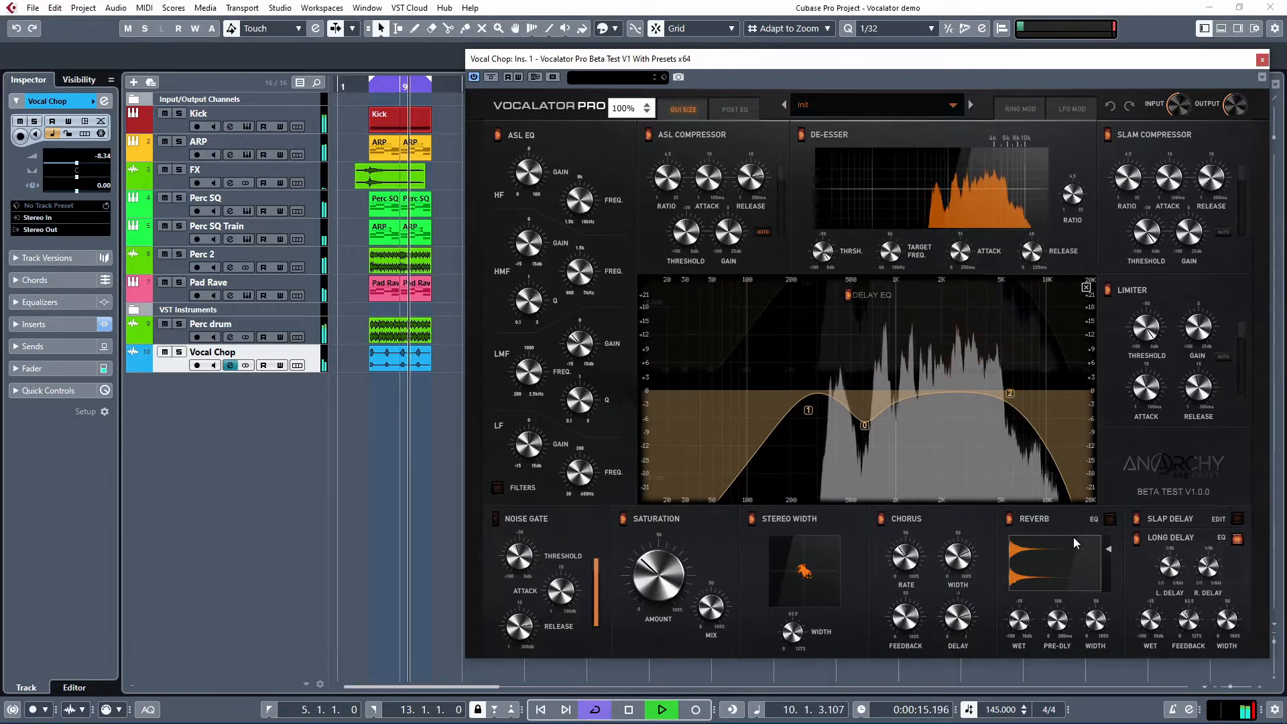
- Move the Delay EQ cut band to about 400 Hz near 0 dB, set the Long Delay feedback to 46%, and stop playback
drag(863, 426, 831, 423)
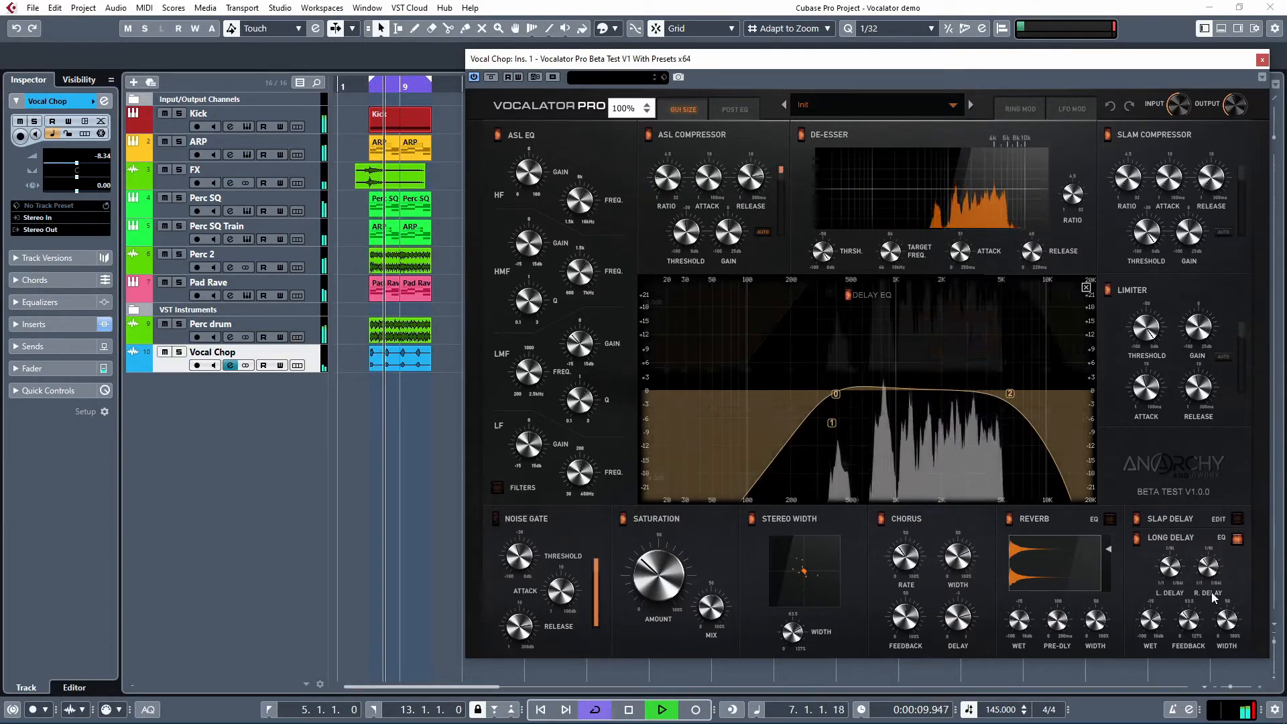
mouse_move(1183, 622)
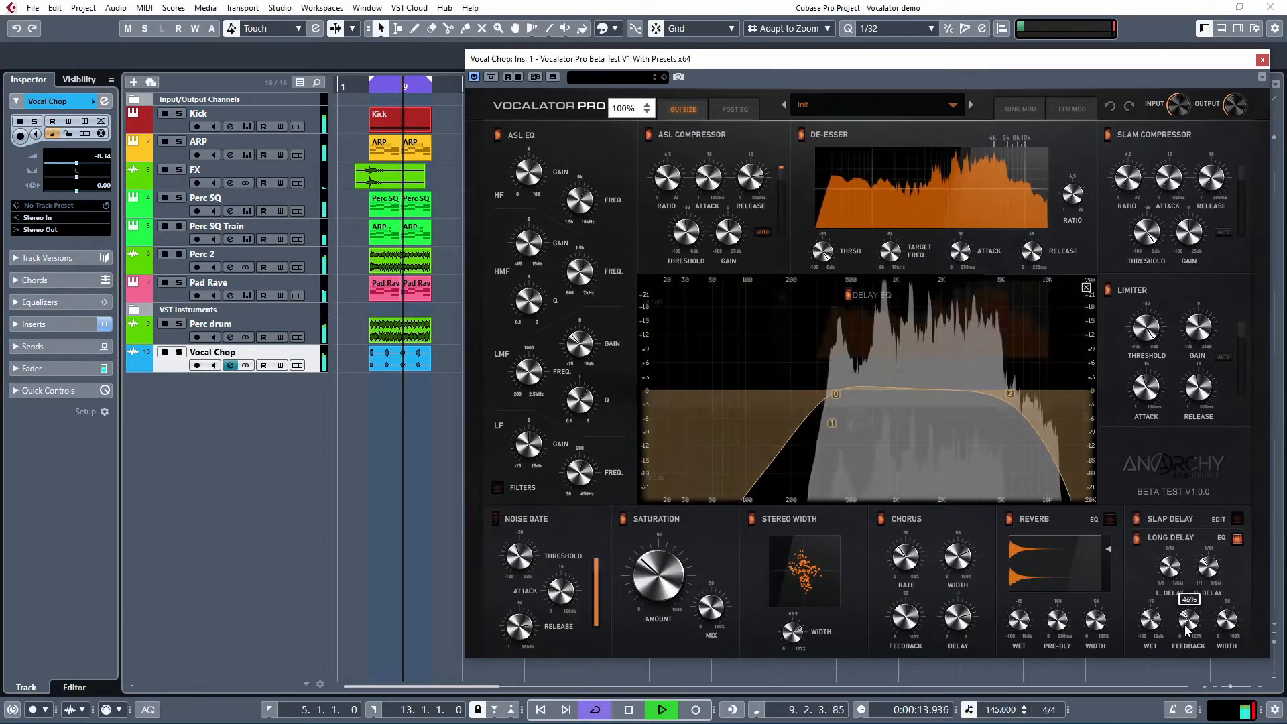
key(space)
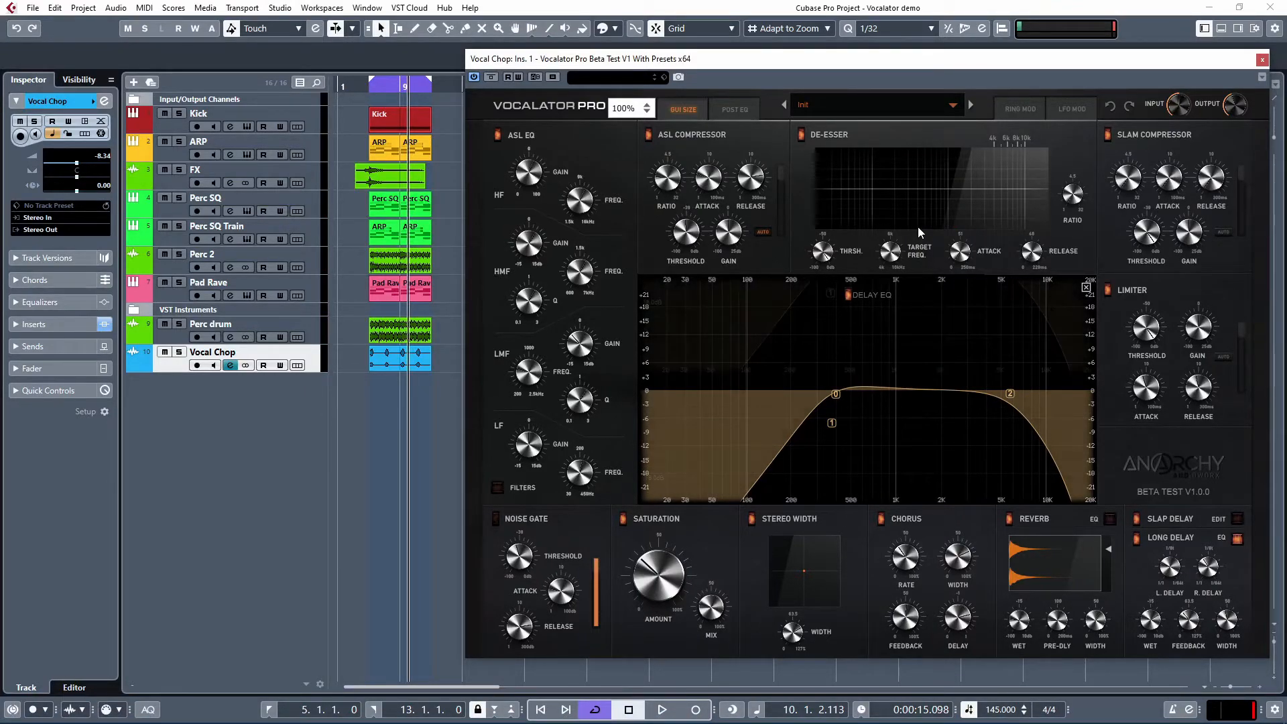
- Add a High Pass band in the Post EQ near 50 Hz and raise it to about 65 Hz during playback
click(736, 110)
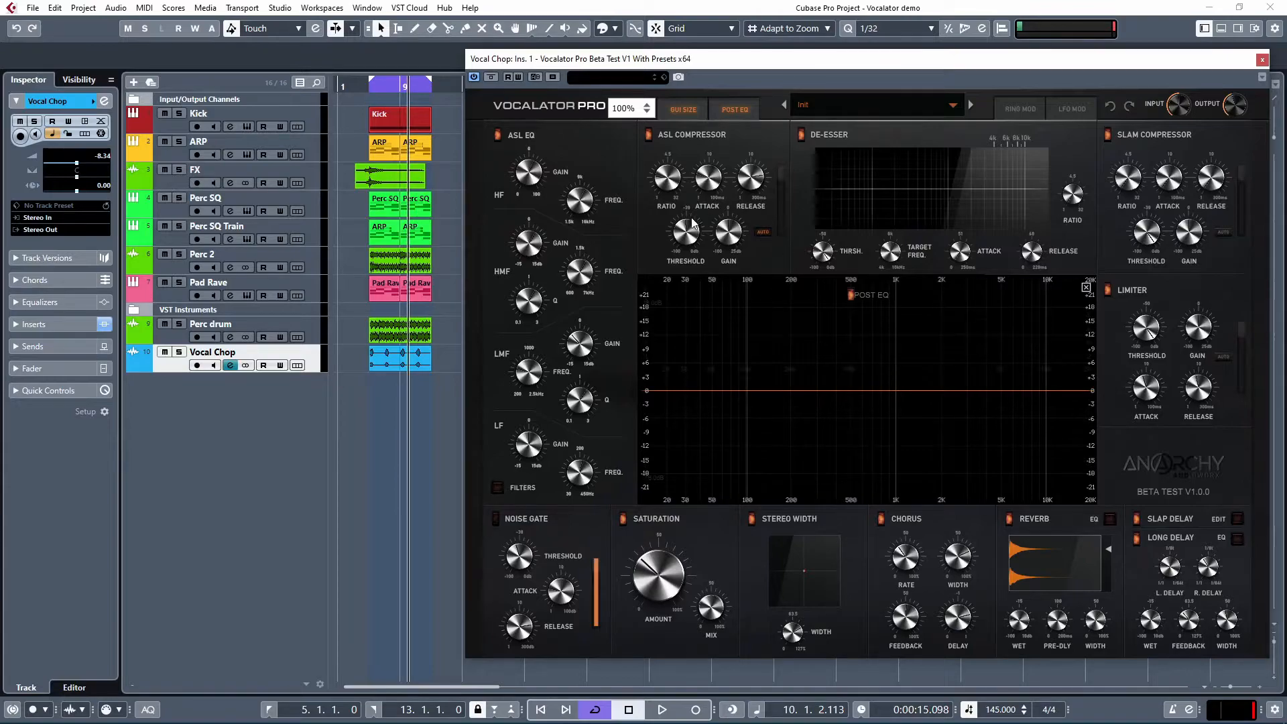
click(703, 388)
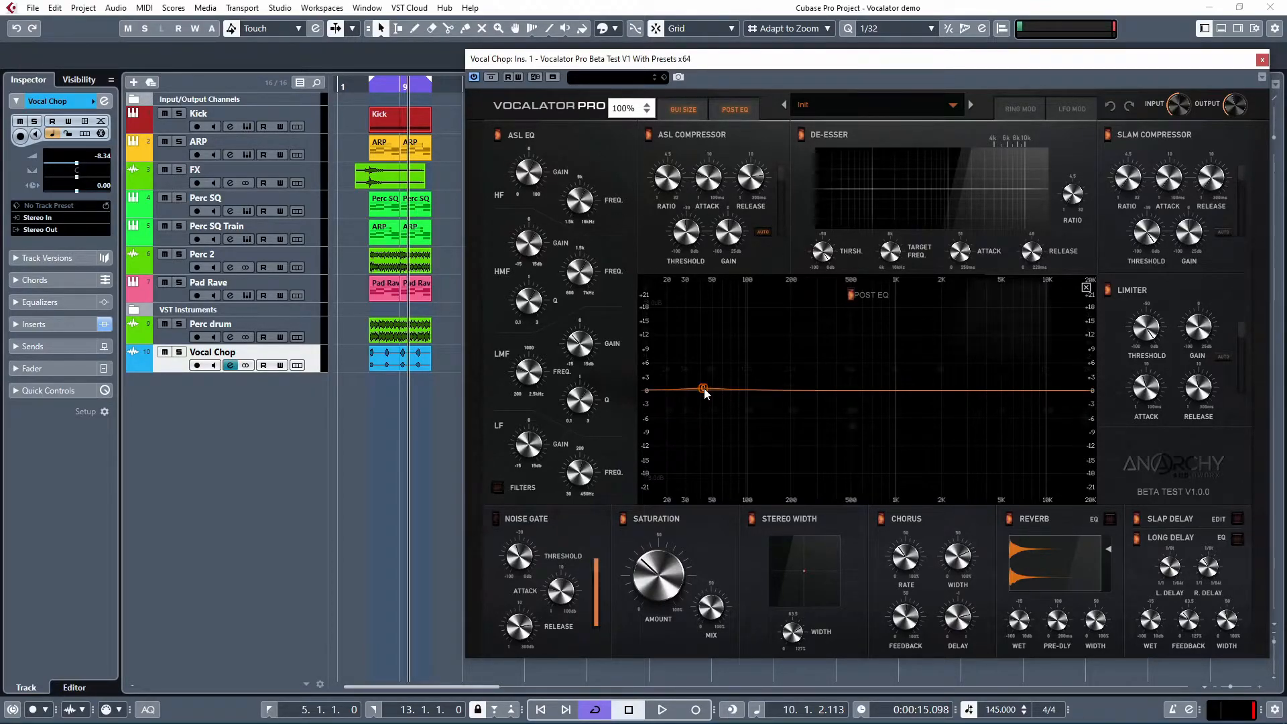
right_click(703, 388)
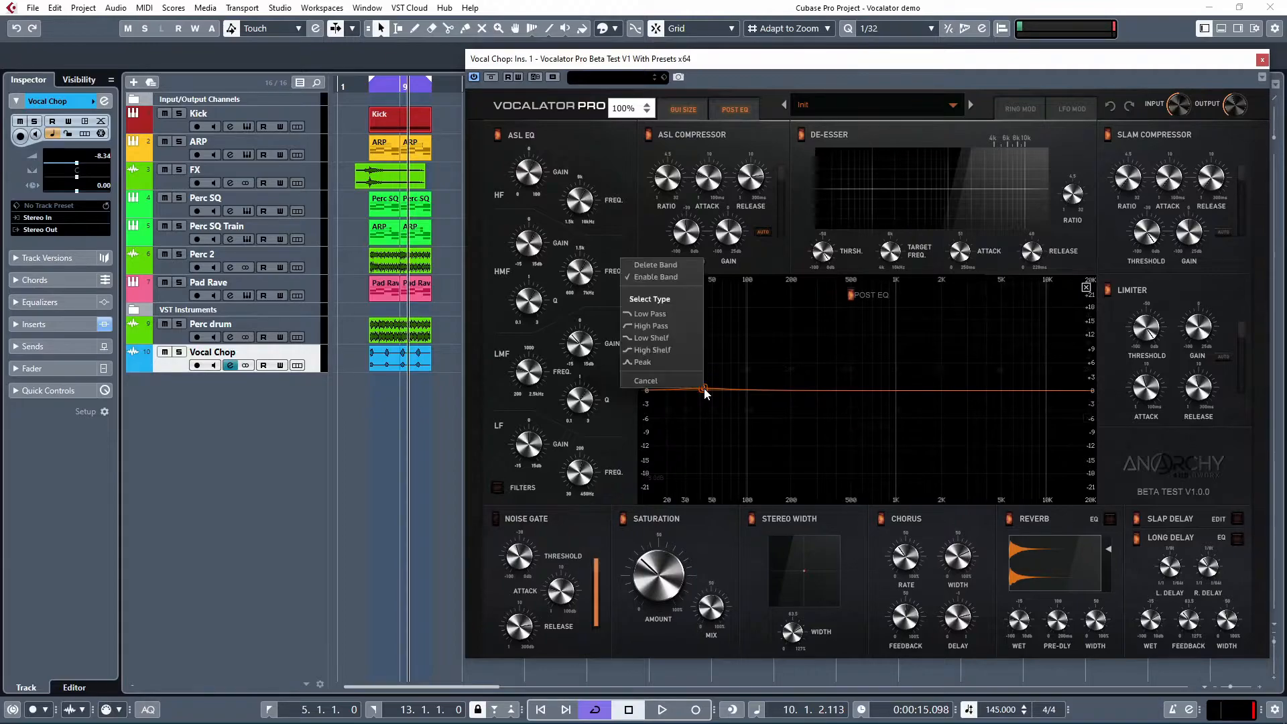
click(643, 326)
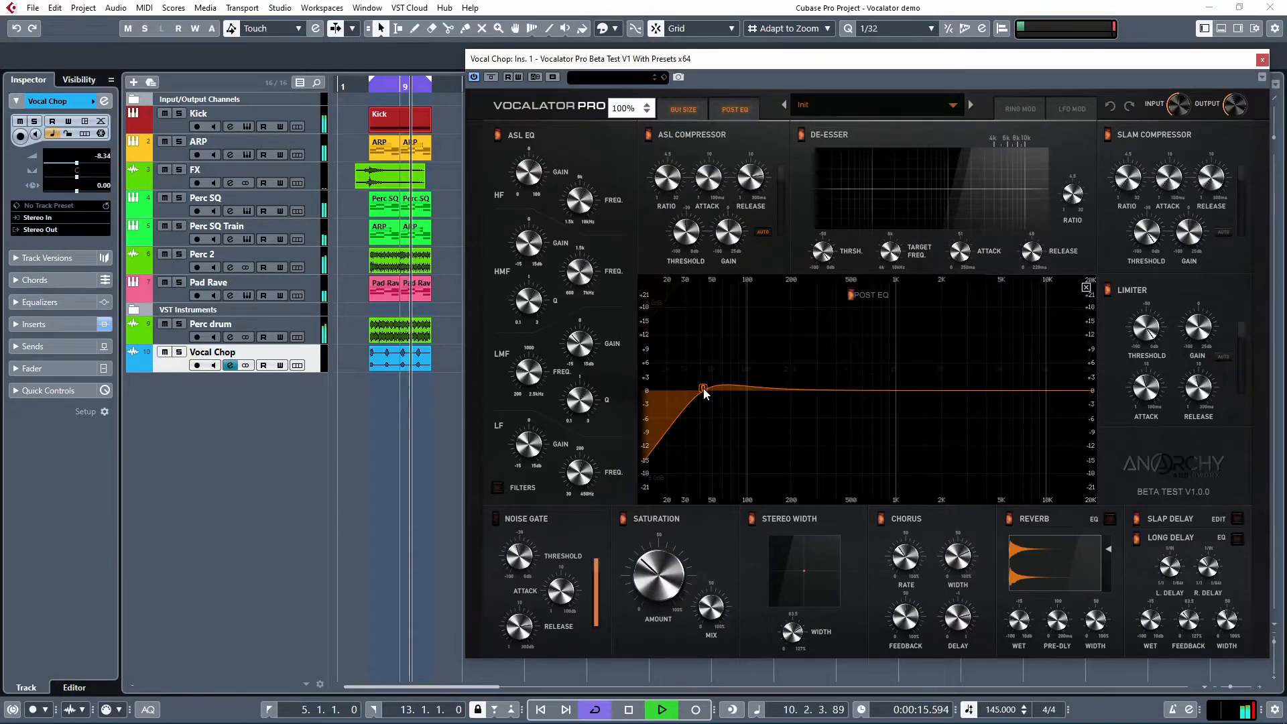
drag(704, 393, 719, 464)
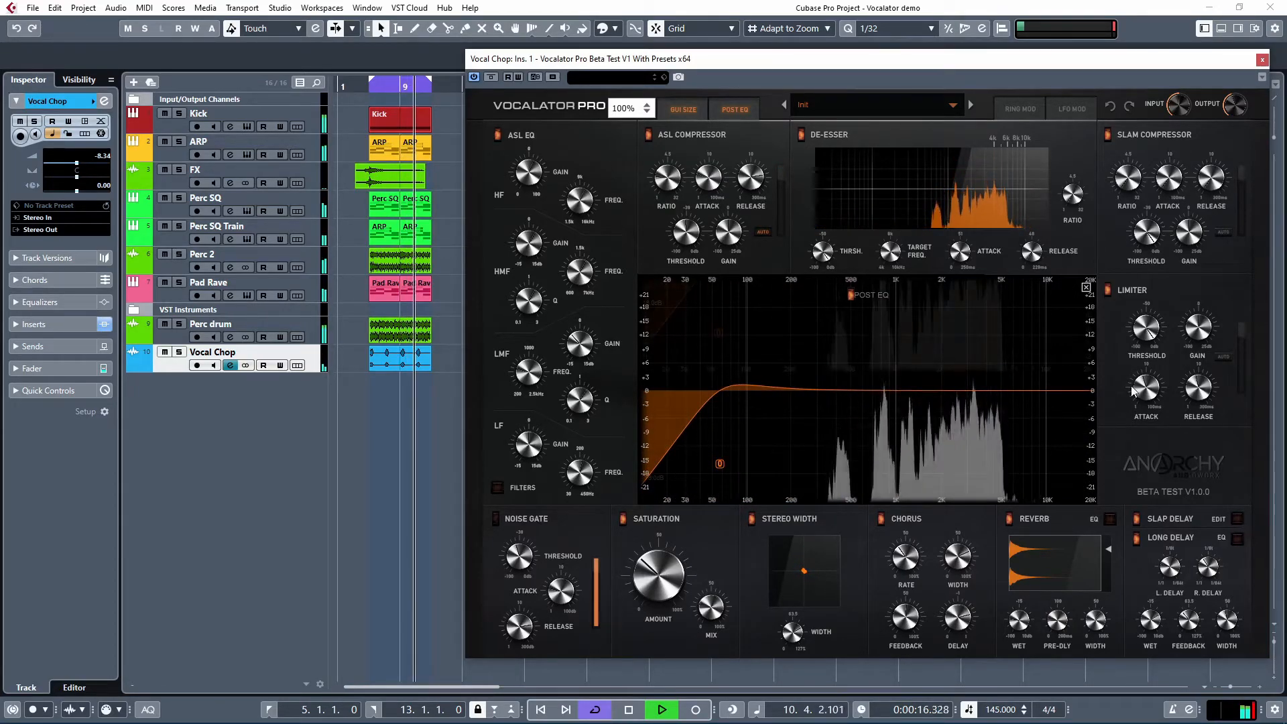
- Add a Post EQ Low Pass band at about 4 kHz and a cut of about 6 dB near 300 Hz, and stop playback
click(1076, 388)
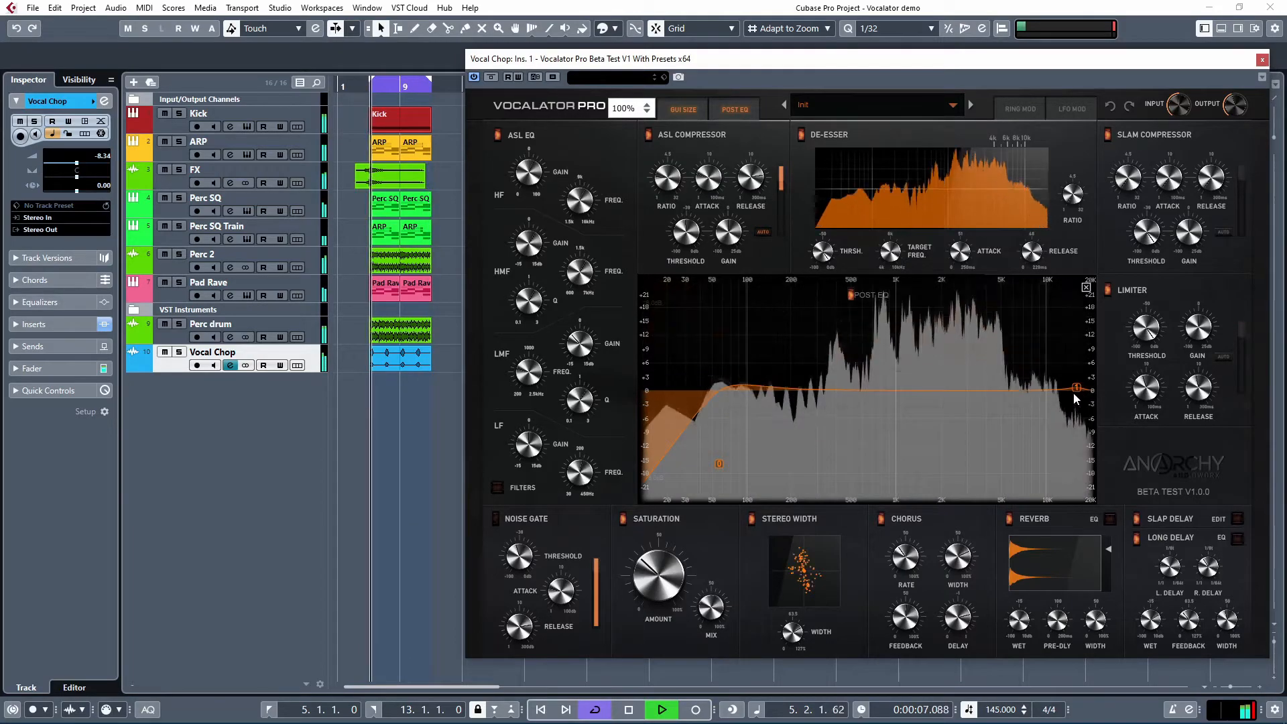
right_click(1076, 389)
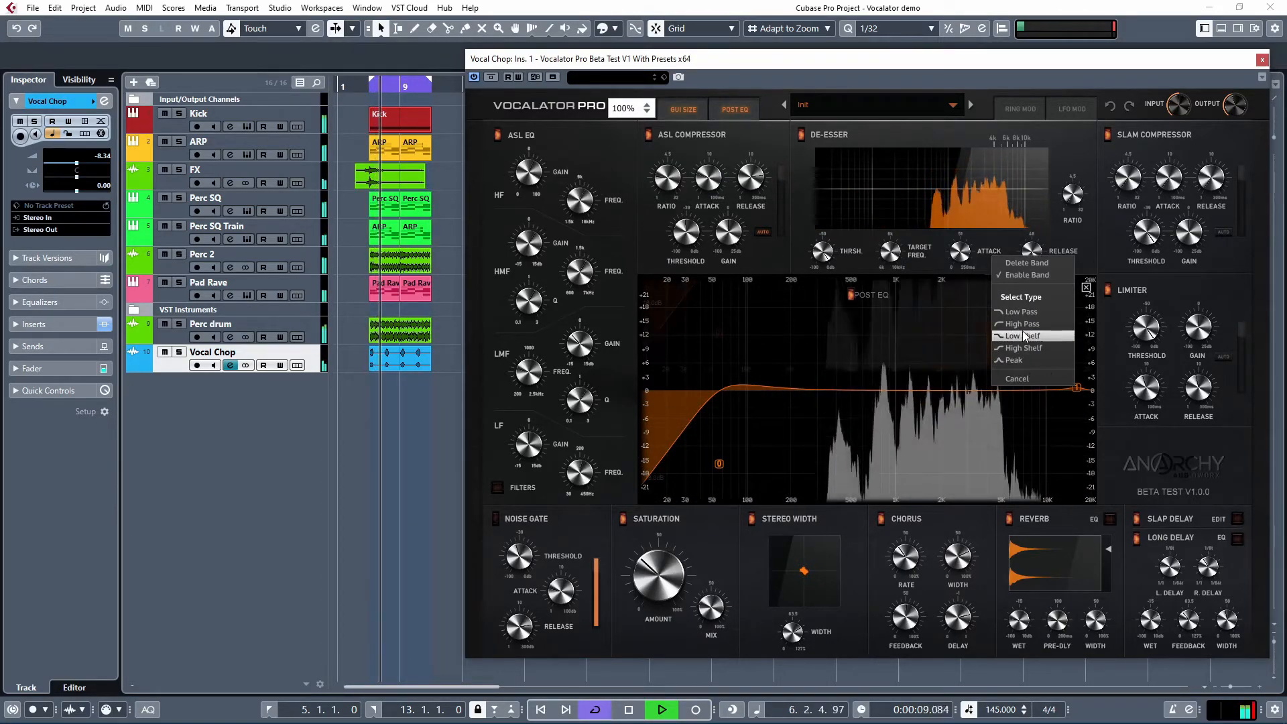
click(1019, 312)
drag(1077, 387, 963, 396)
drag(819, 389, 822, 423)
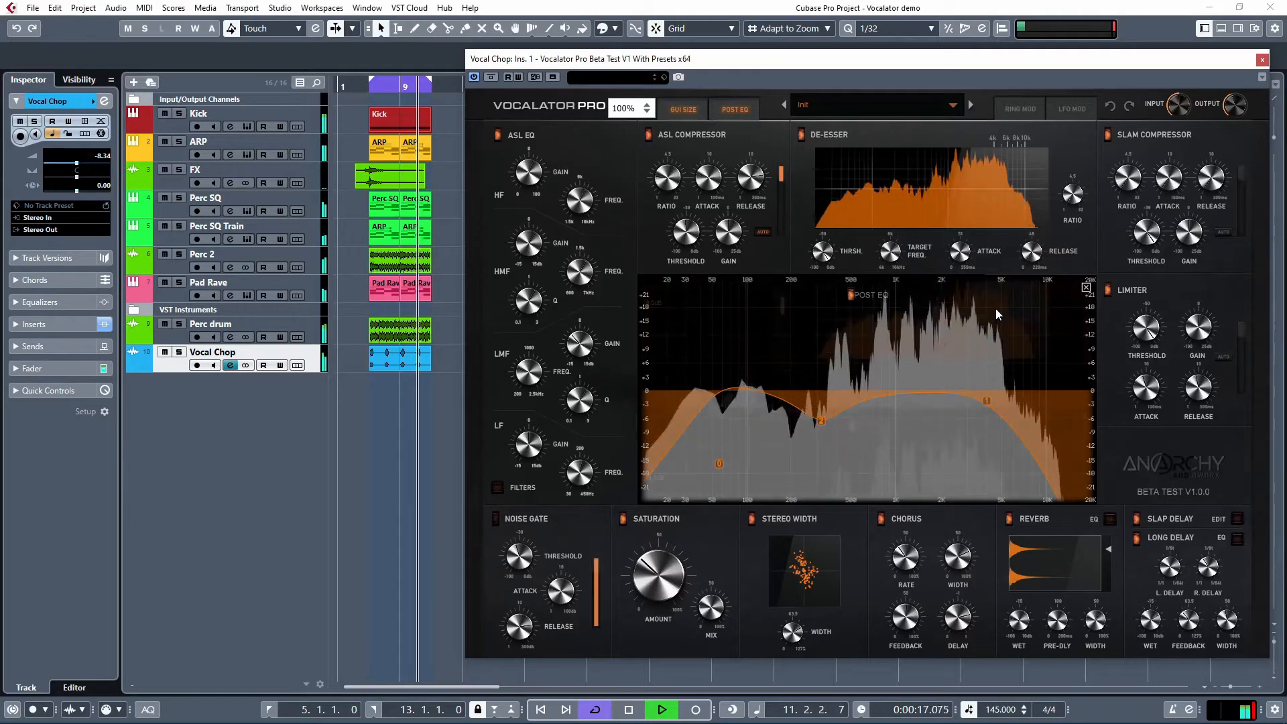
key(space)
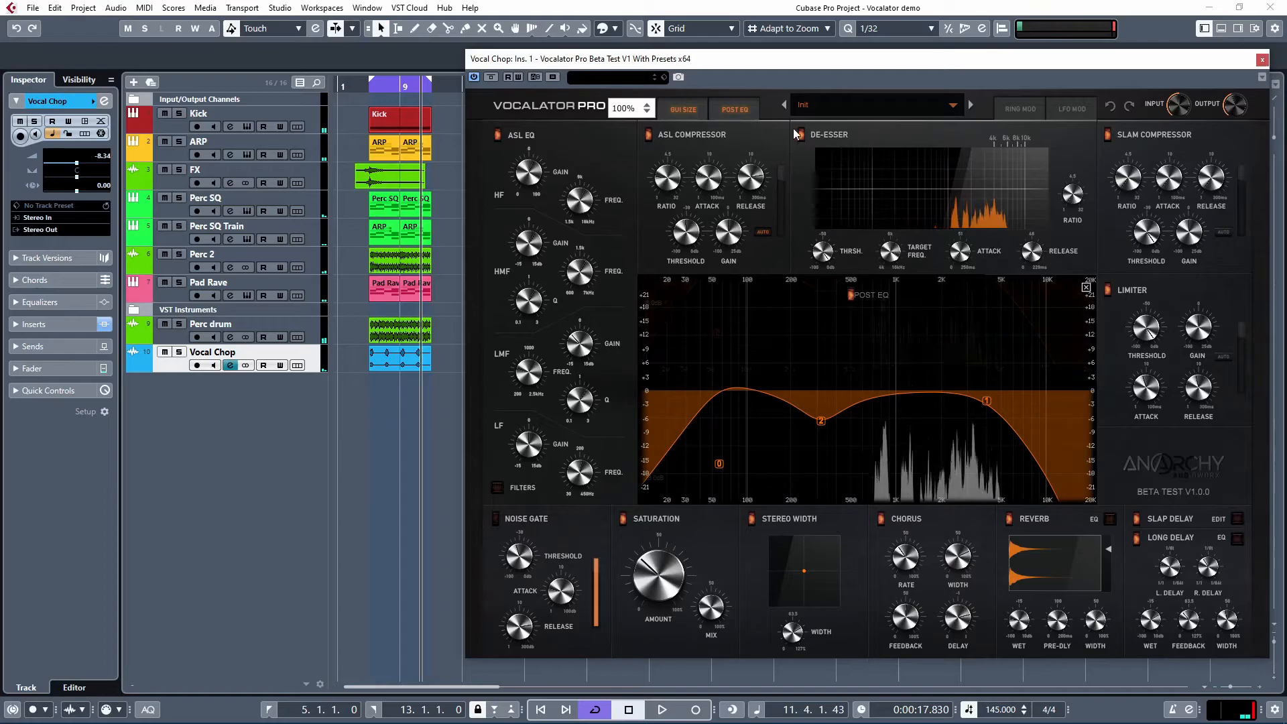
- Power on the Ring Mod during playback, setting its modulator frequency to about 364 Hz and adjusting the LFO rate
click(1018, 110)
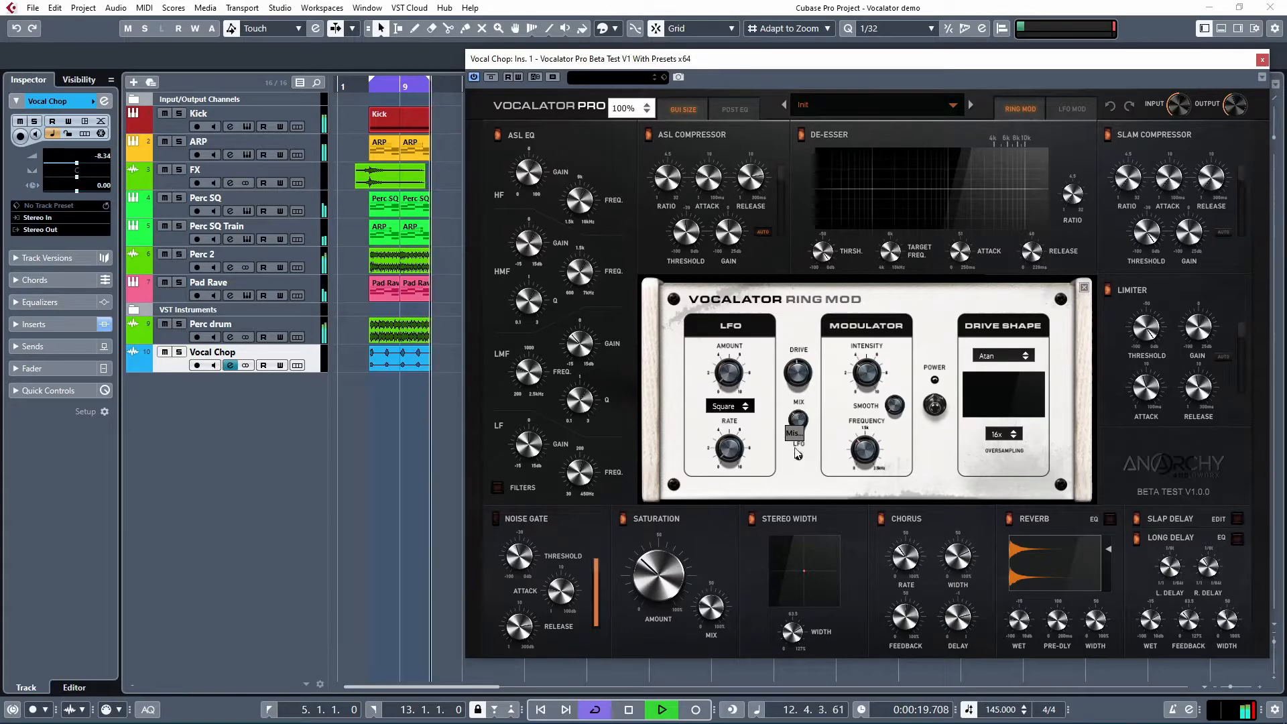
key(space)
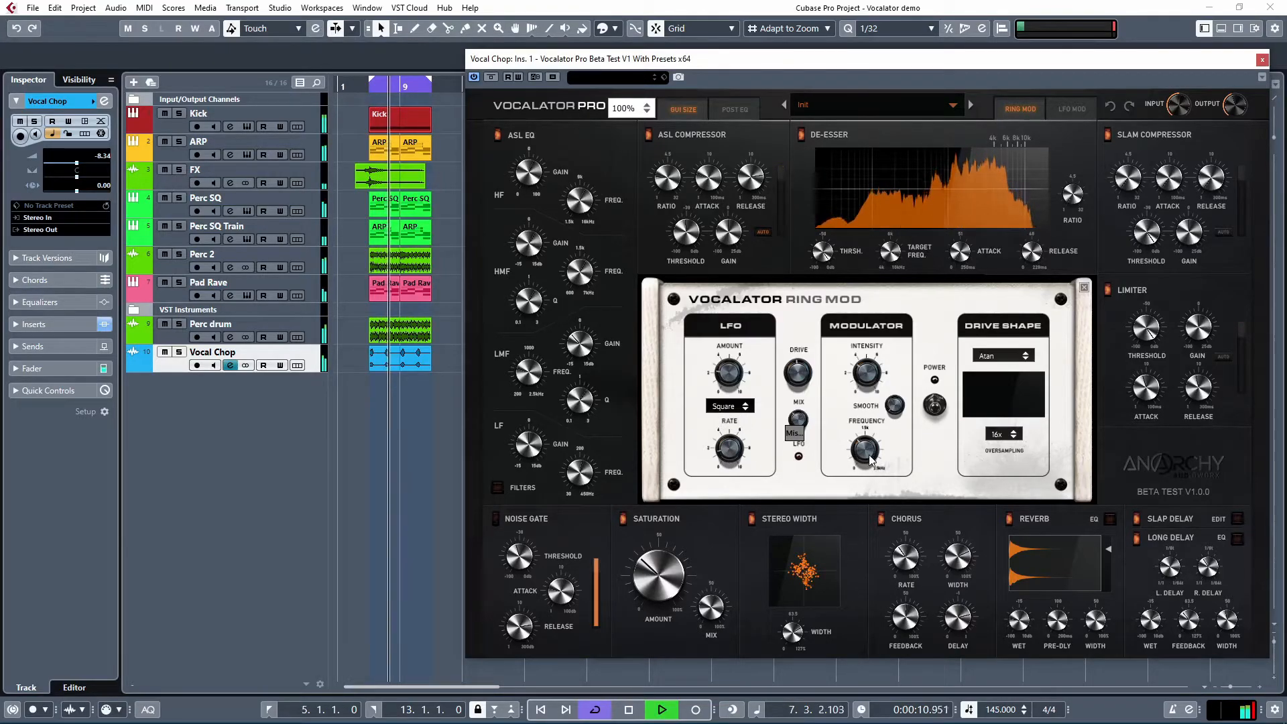
click(938, 407)
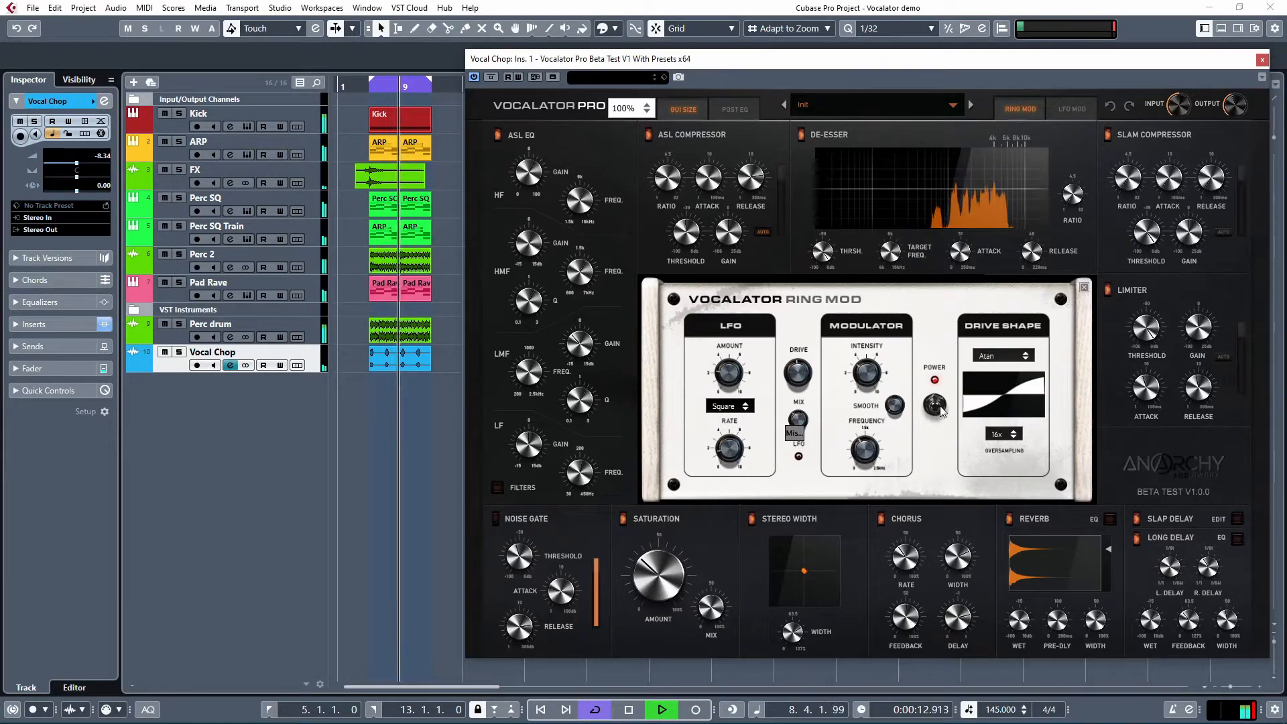
mouse_move(865, 459)
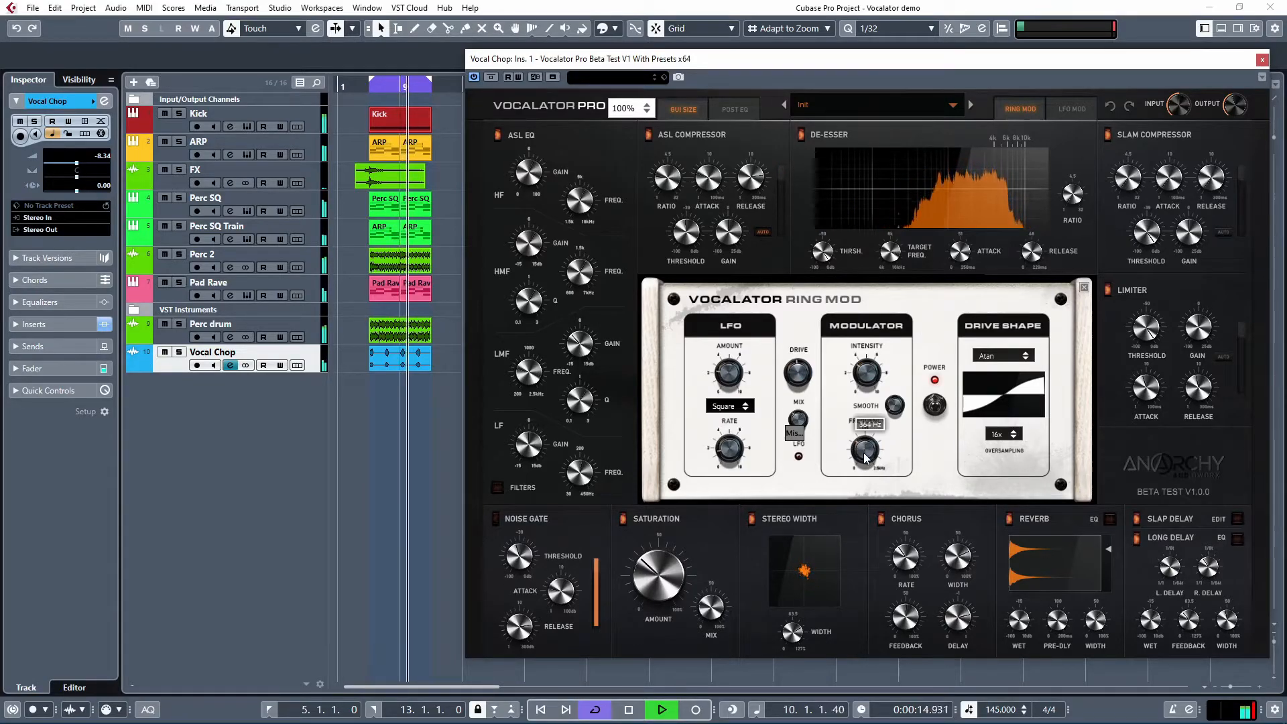
mouse_move(723, 458)
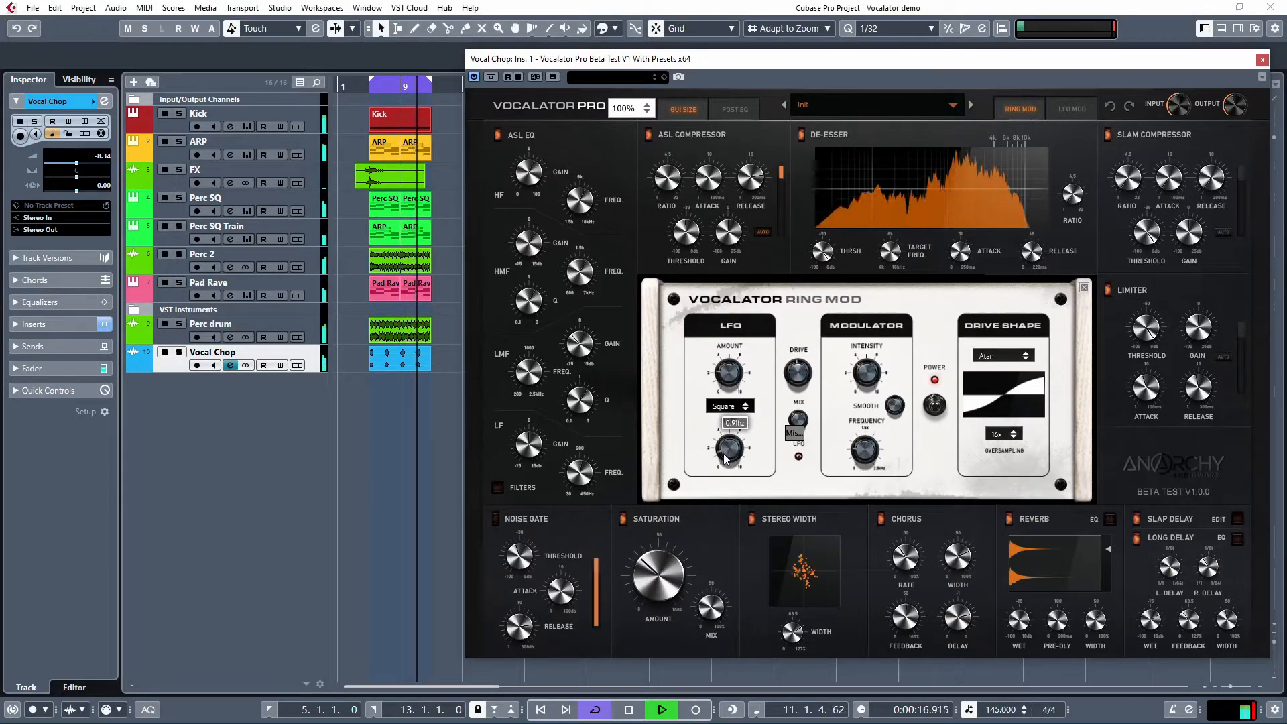
- Switch the Ring Mod LFO to Sine, readjust the modulator's smoothing and frequency, and power off and close the Ring Mod
click(717, 406)
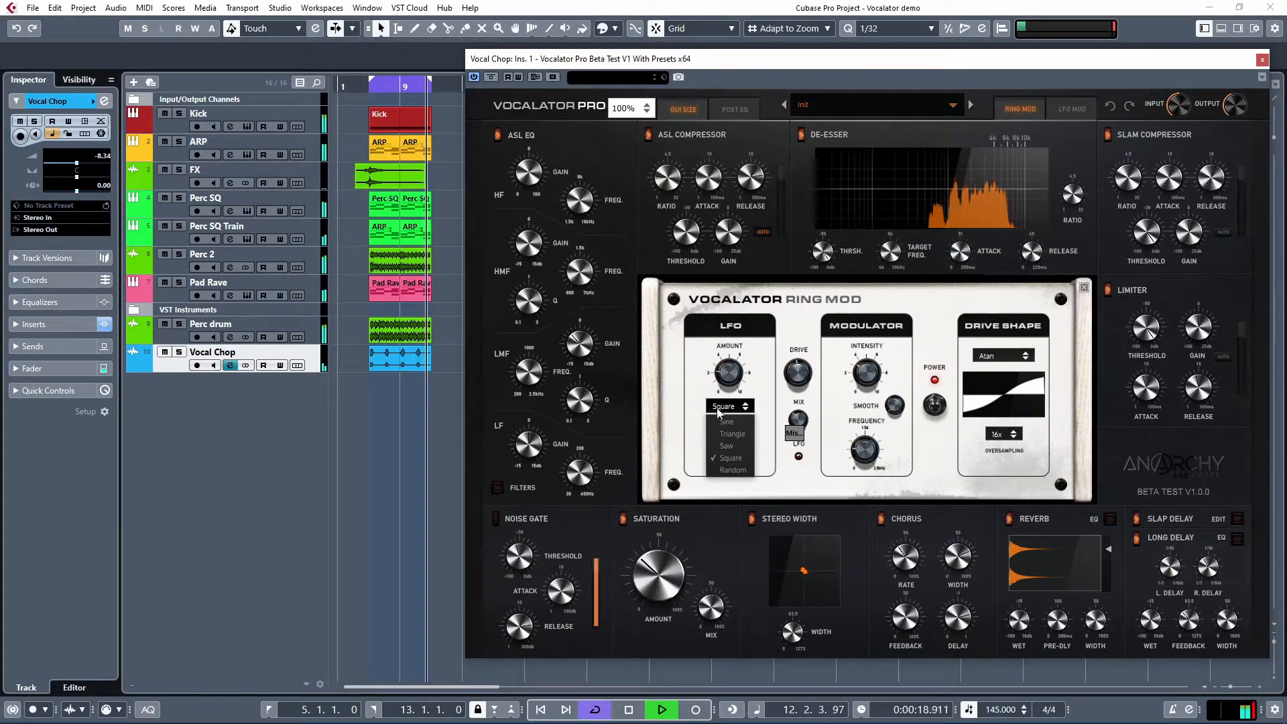
click(723, 426)
mouse_move(728, 380)
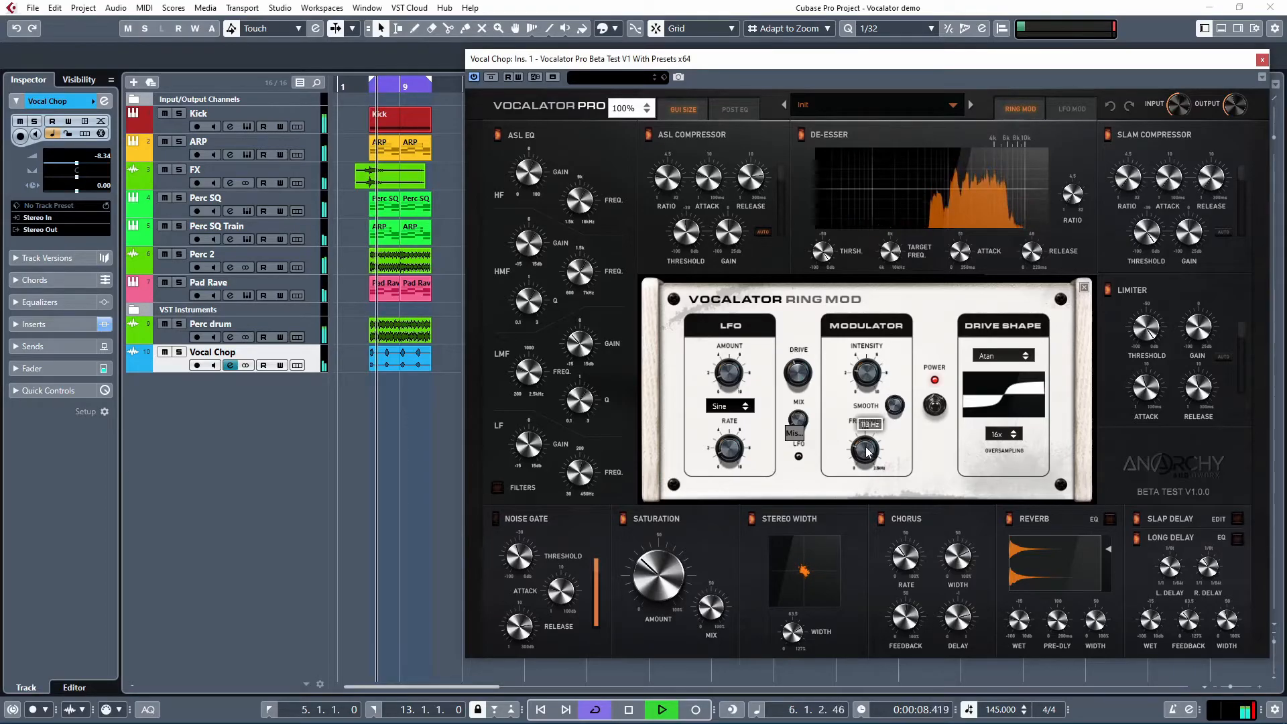
drag(890, 412, 884, 415)
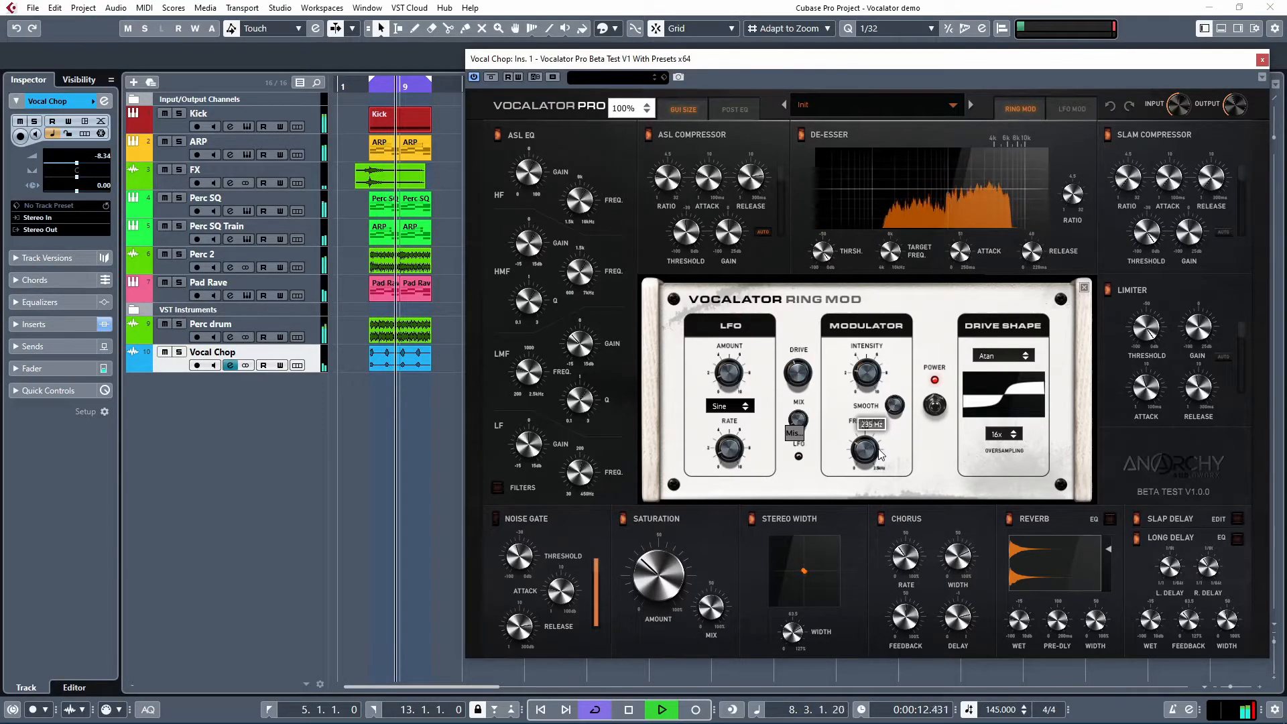
drag(880, 456, 878, 464)
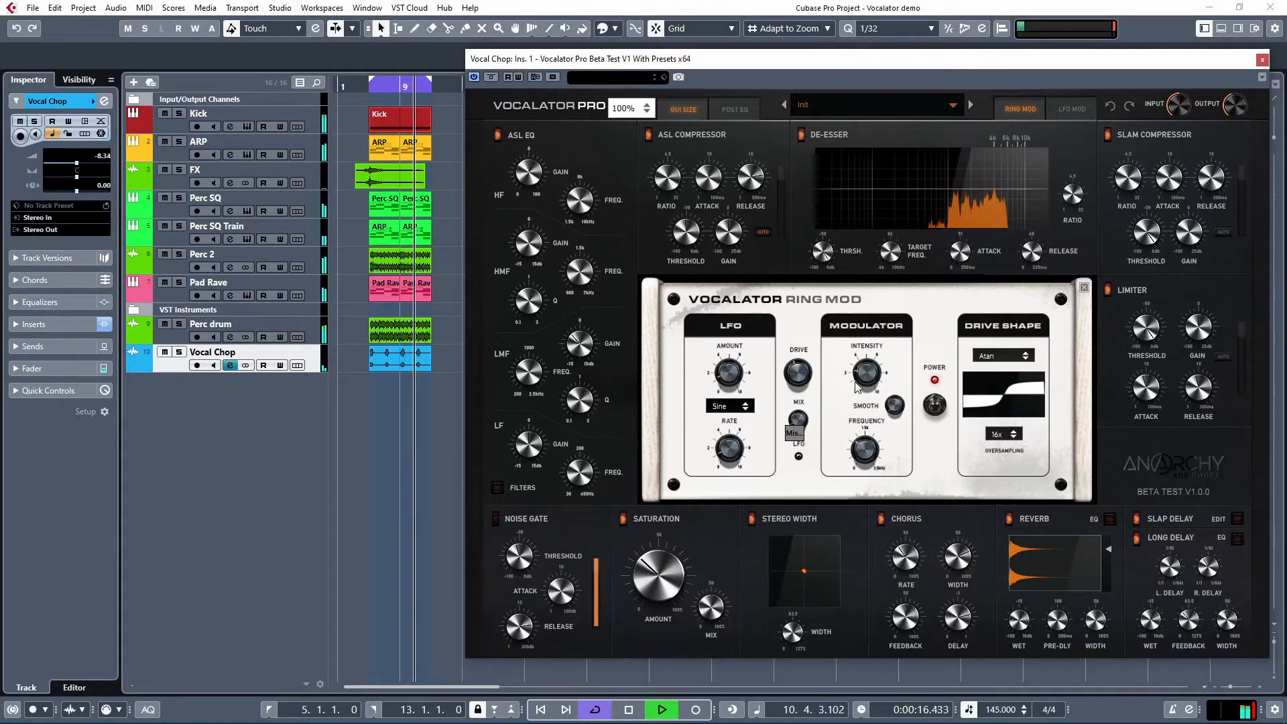
key(space)
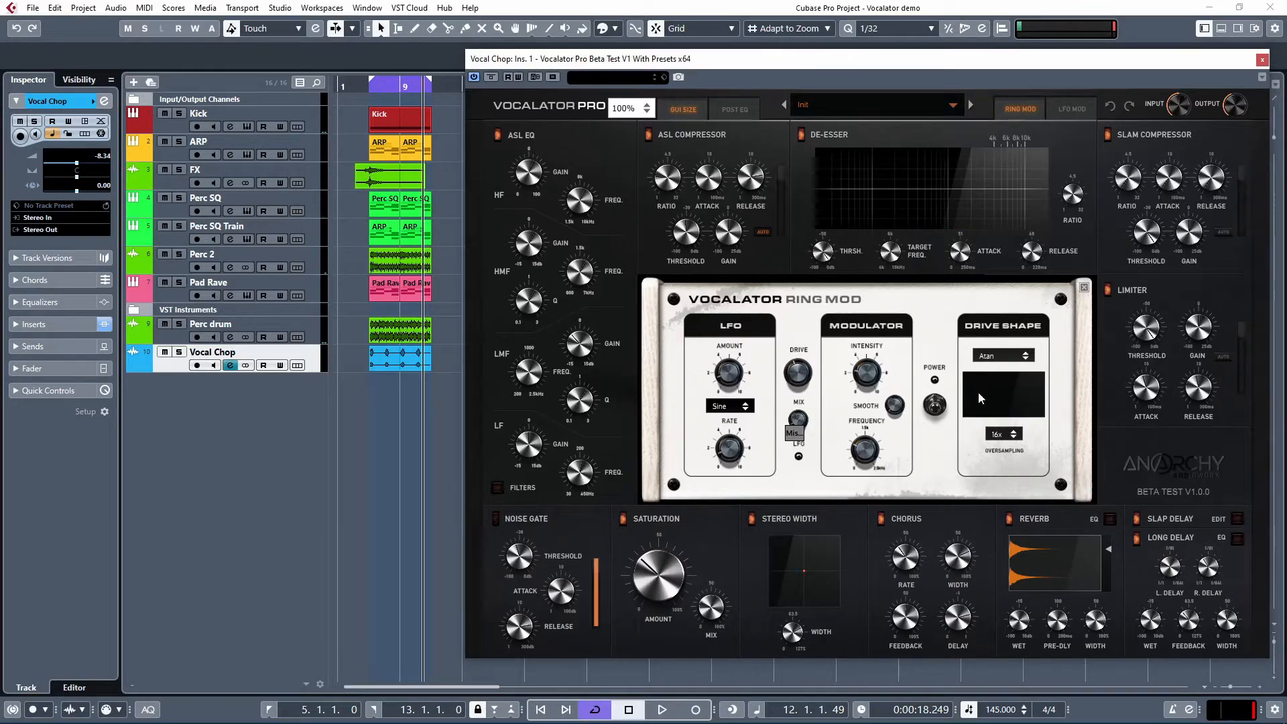
click(1084, 288)
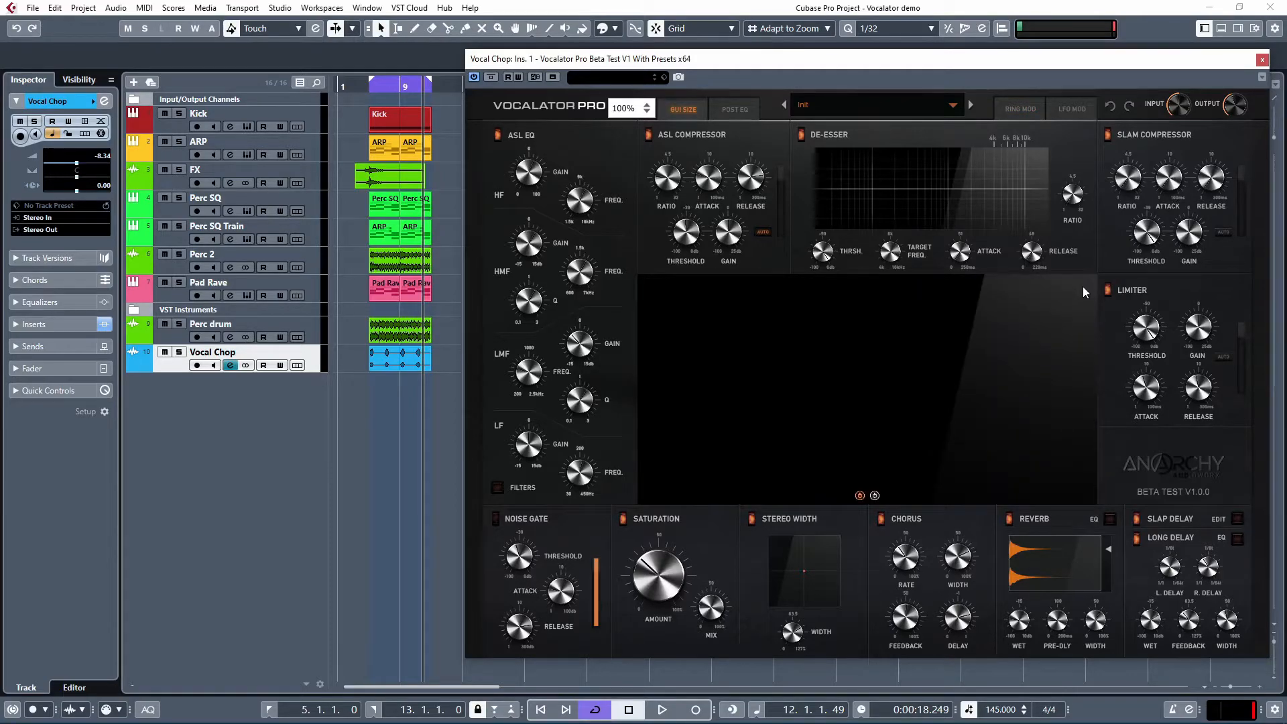
- Enable Volume Ducking in the LFO Mod section, keep its rate at 1/4, and set the amount to 0.35 while auditioning
click(1074, 109)
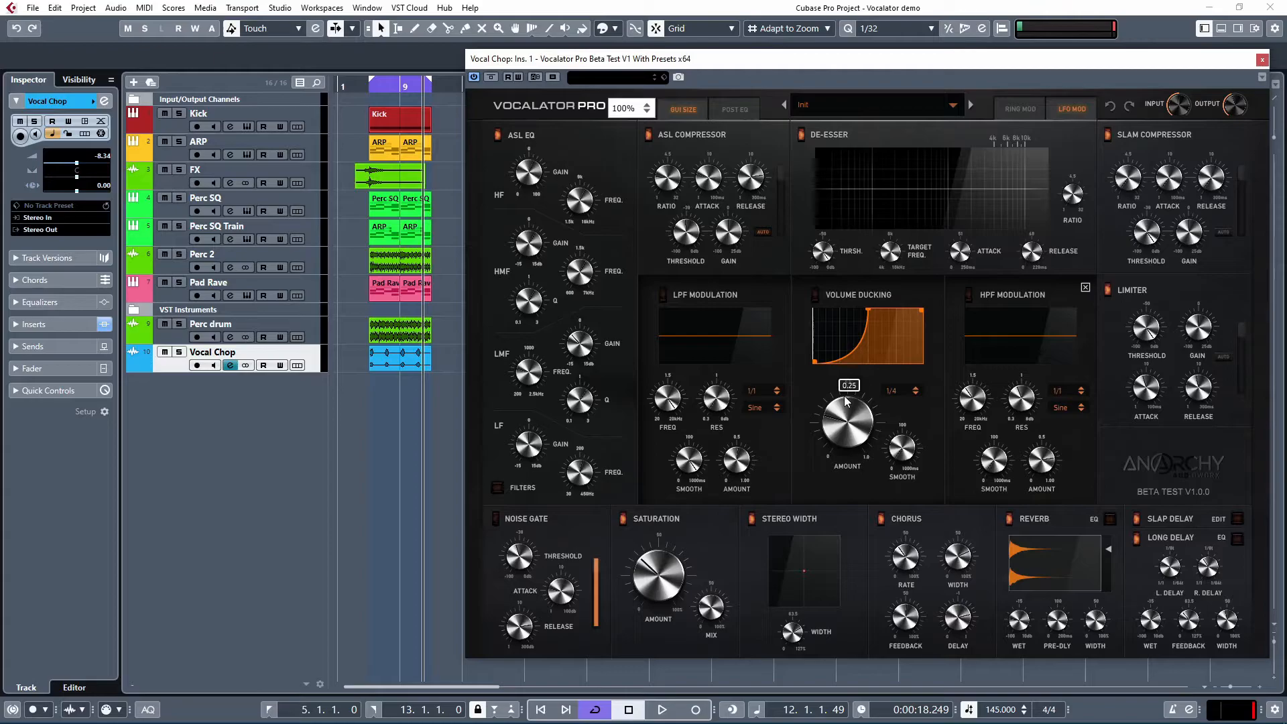
click(815, 296)
click(893, 389)
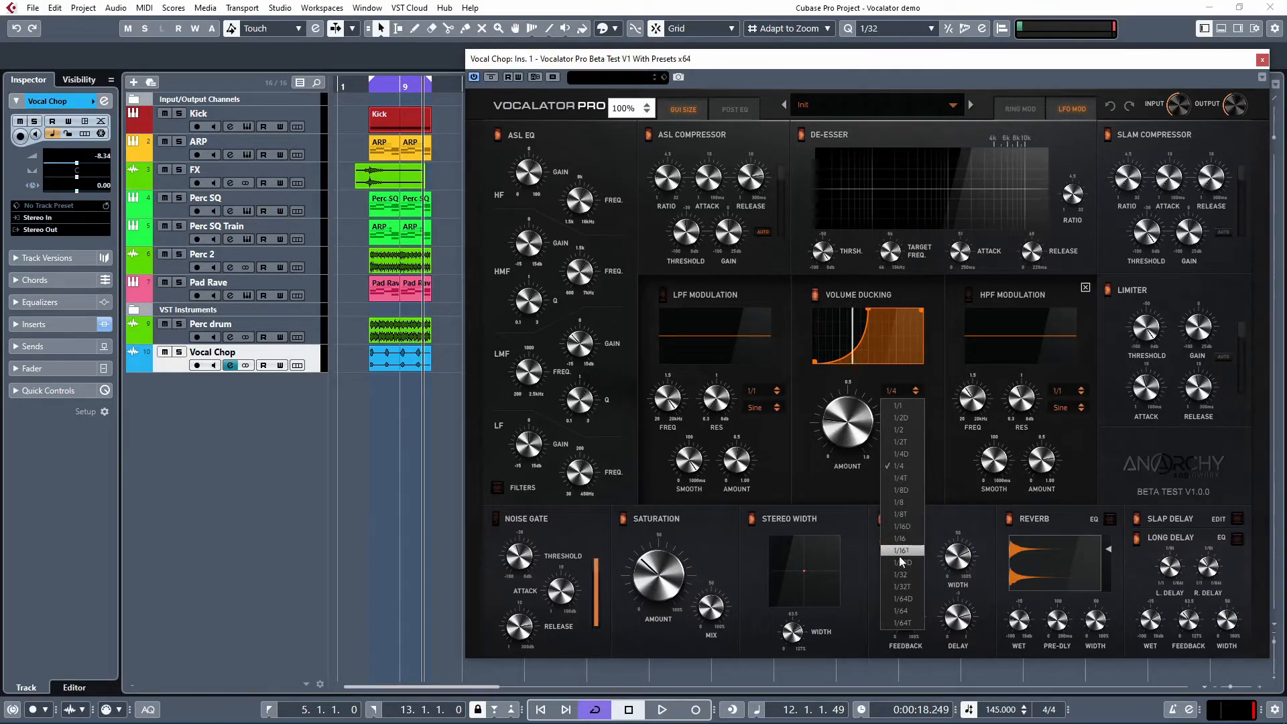
click(885, 379)
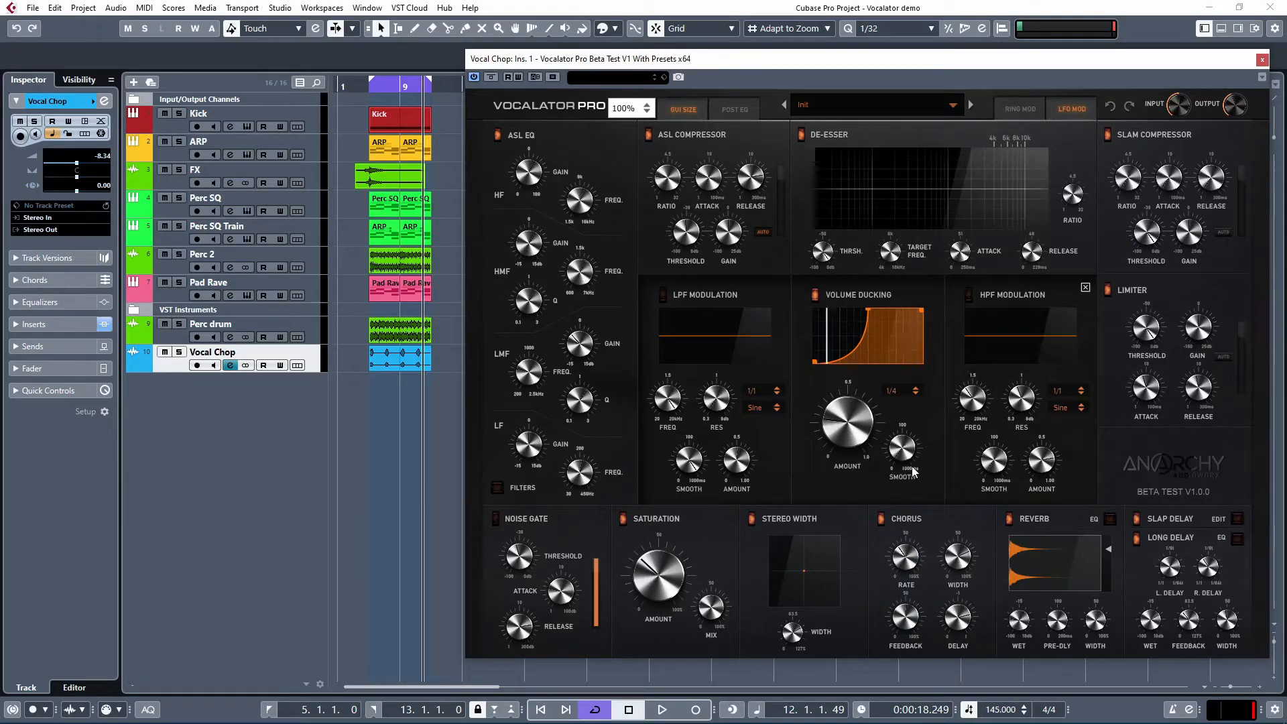
key(space)
drag(849, 440, 852, 408)
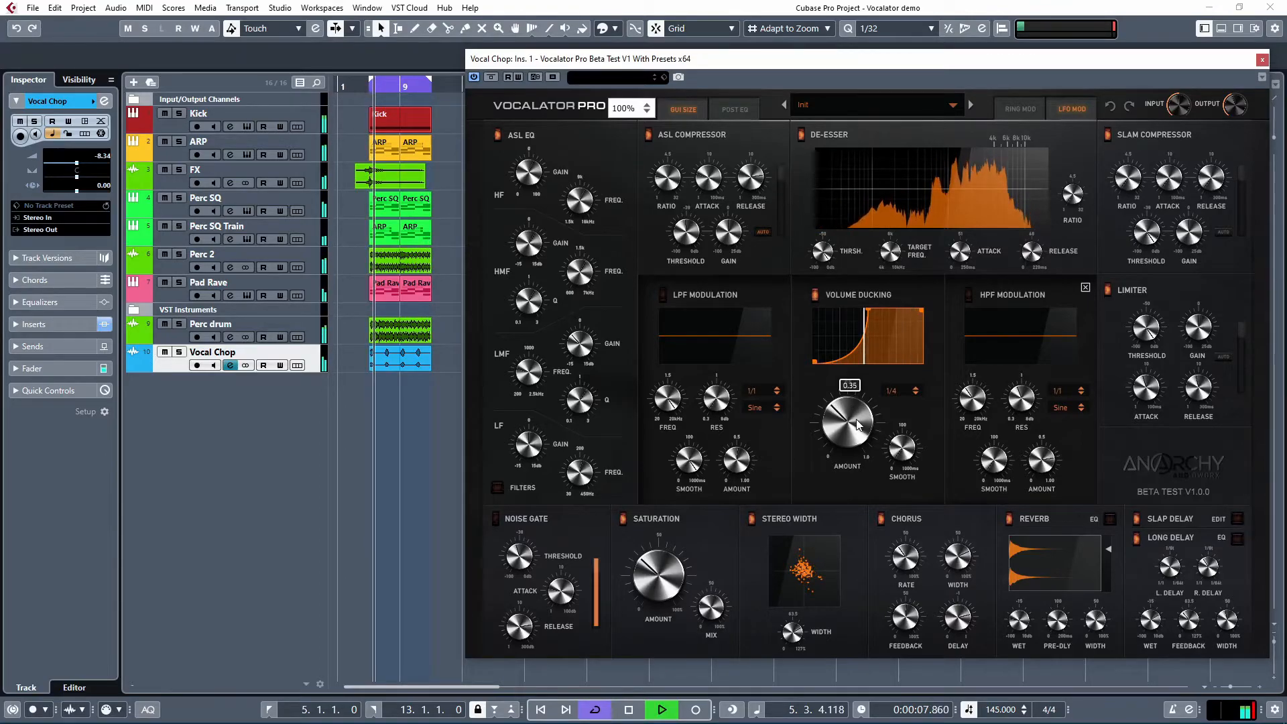
key(space)
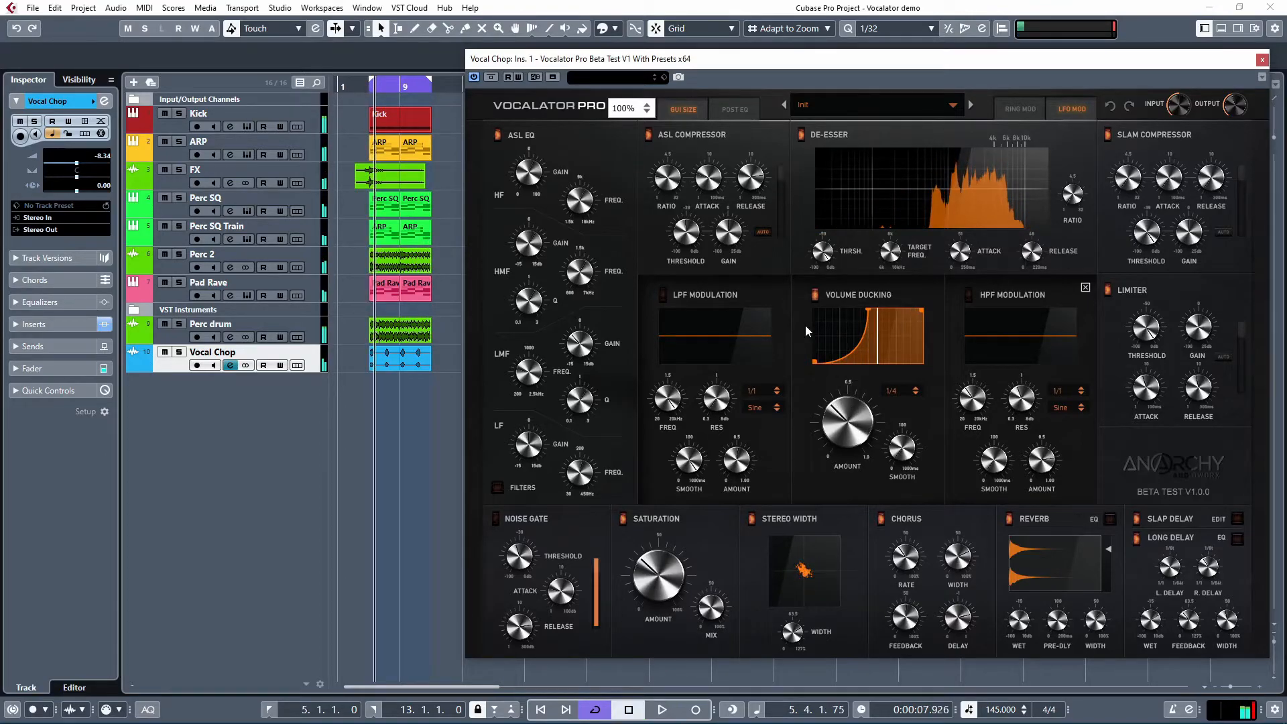
- Enable LPF Modulation in place of Volume Ducking and, during playback, set its amount to 0.53 and smoothing to about 705 ms
click(662, 294)
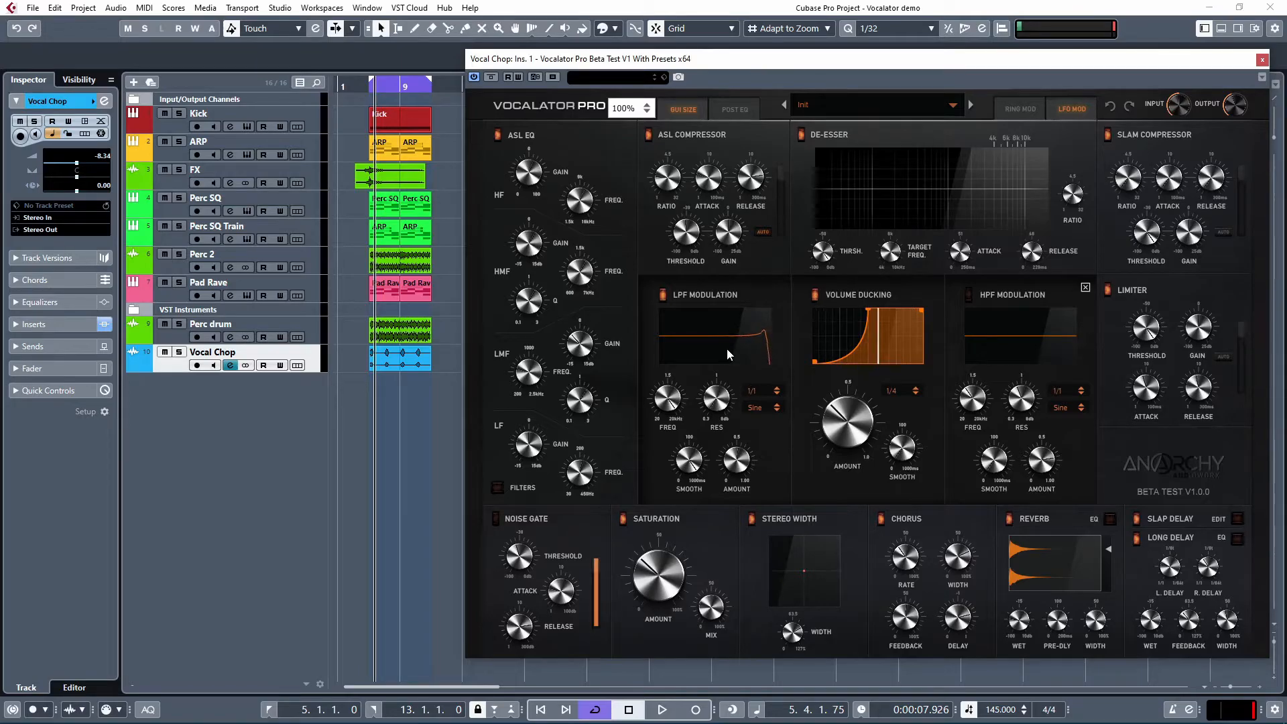
click(814, 295)
key(space)
mouse_move(741, 459)
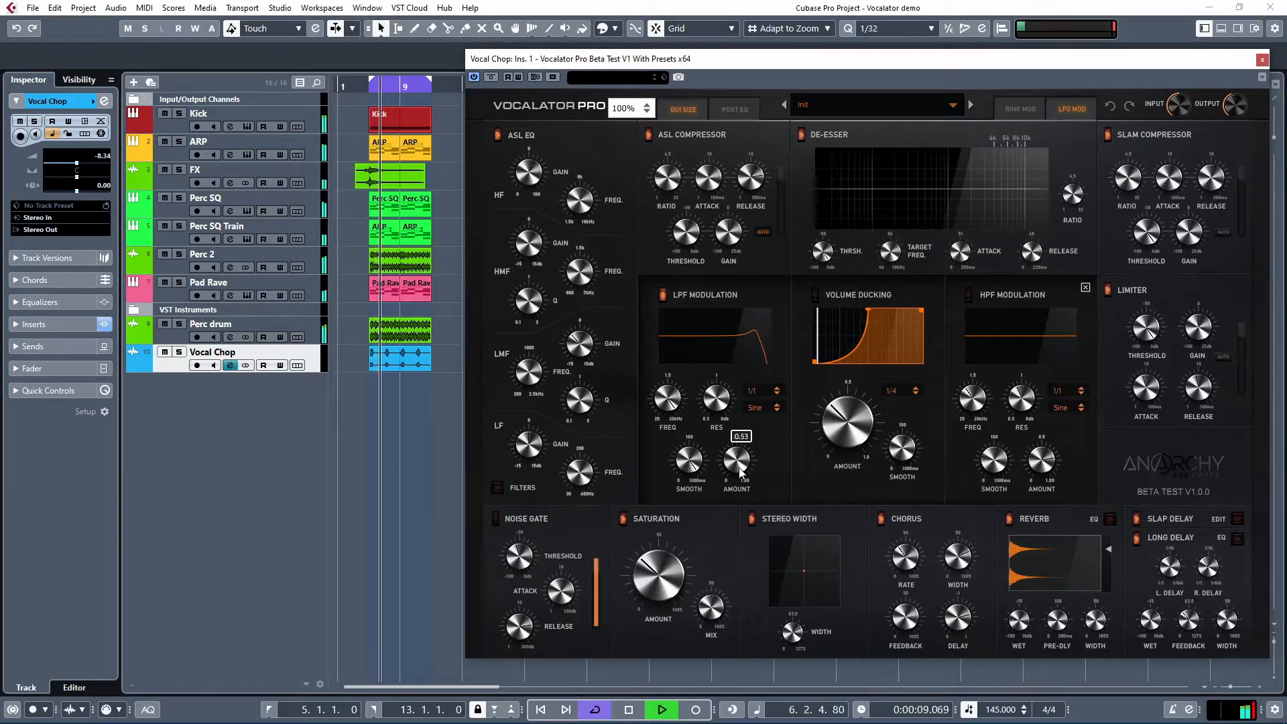
mouse_move(696, 458)
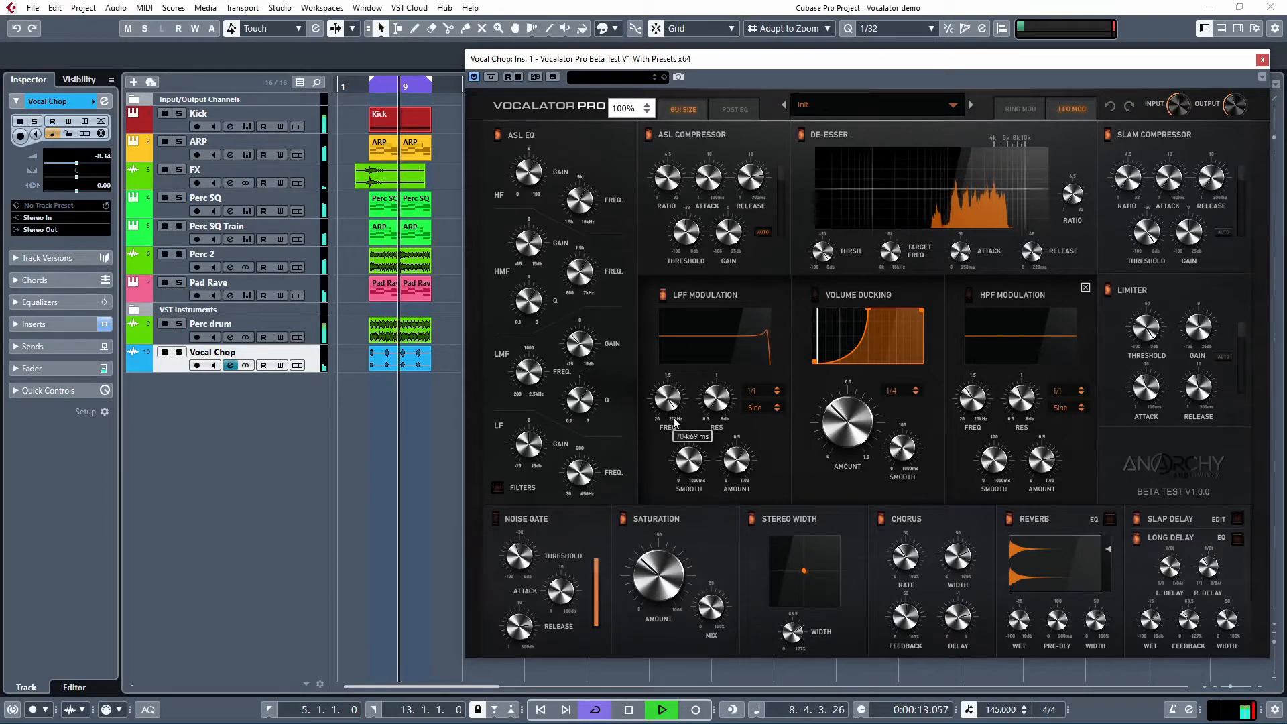
- Set the LPF Modulation frequency to about 7.7 kHz, resonance to 0.35, and rate to 1/2
mouse_move(671, 414)
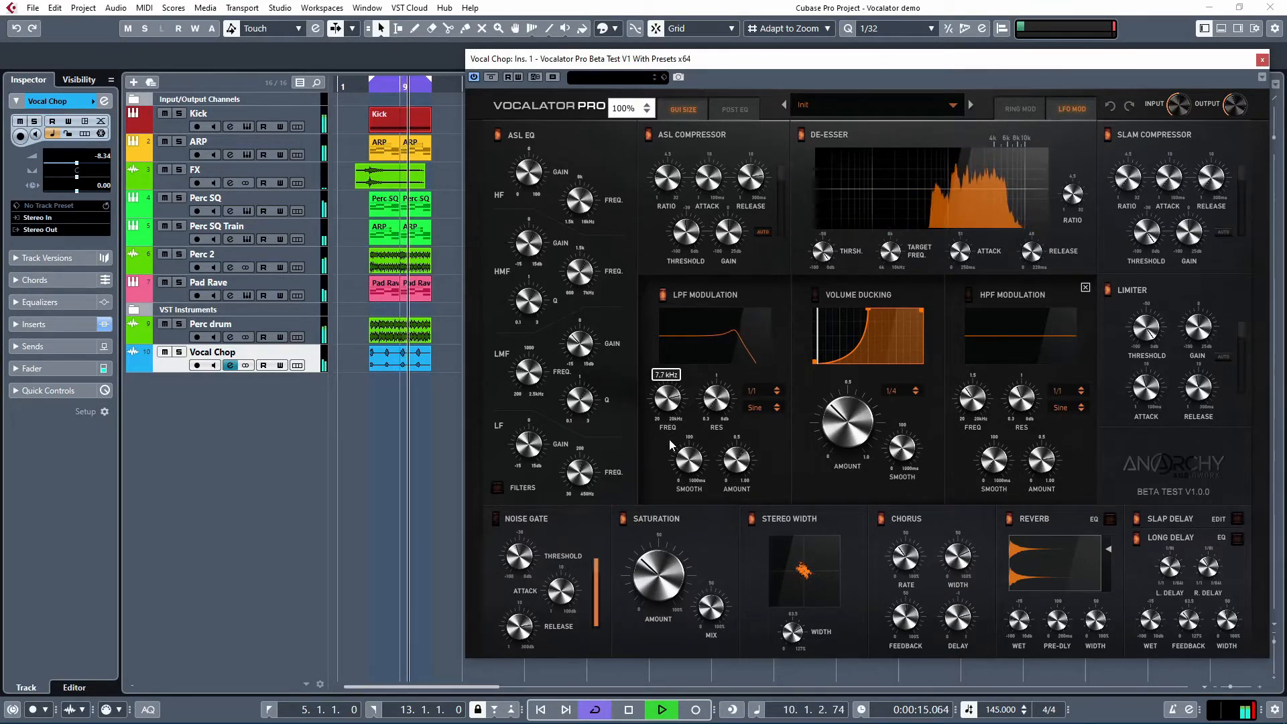
mouse_move(711, 407)
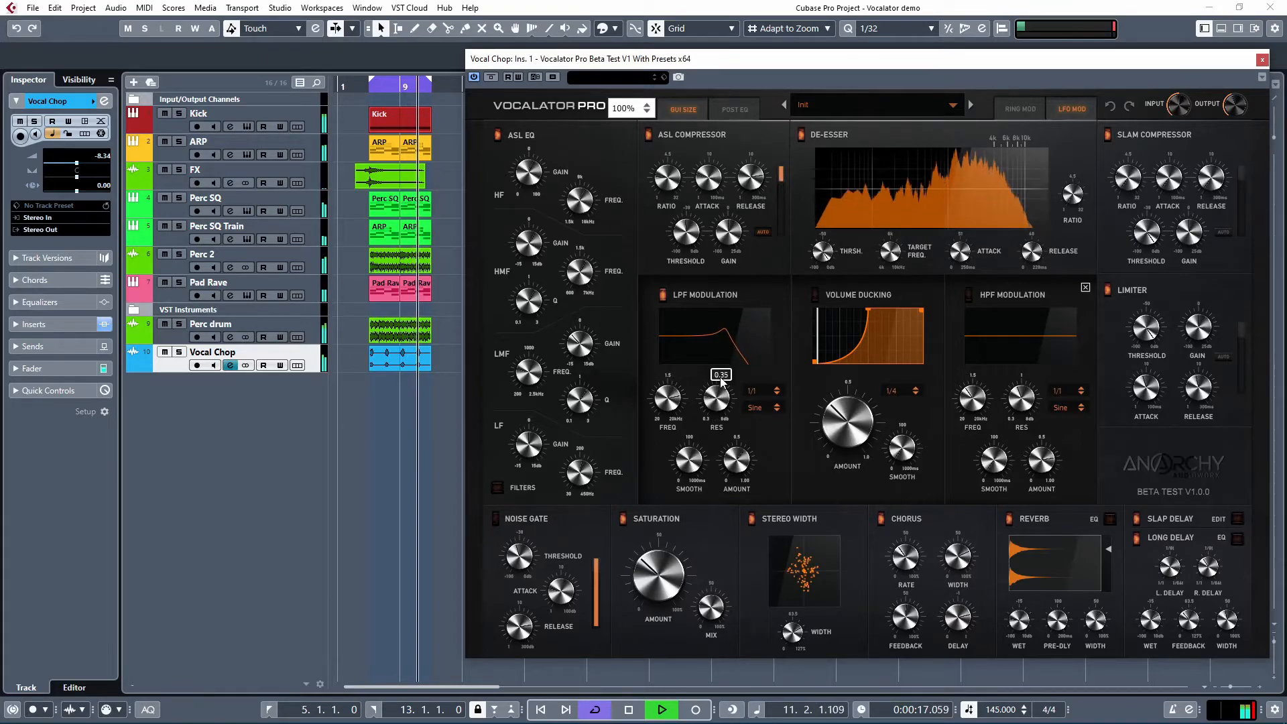
click(751, 391)
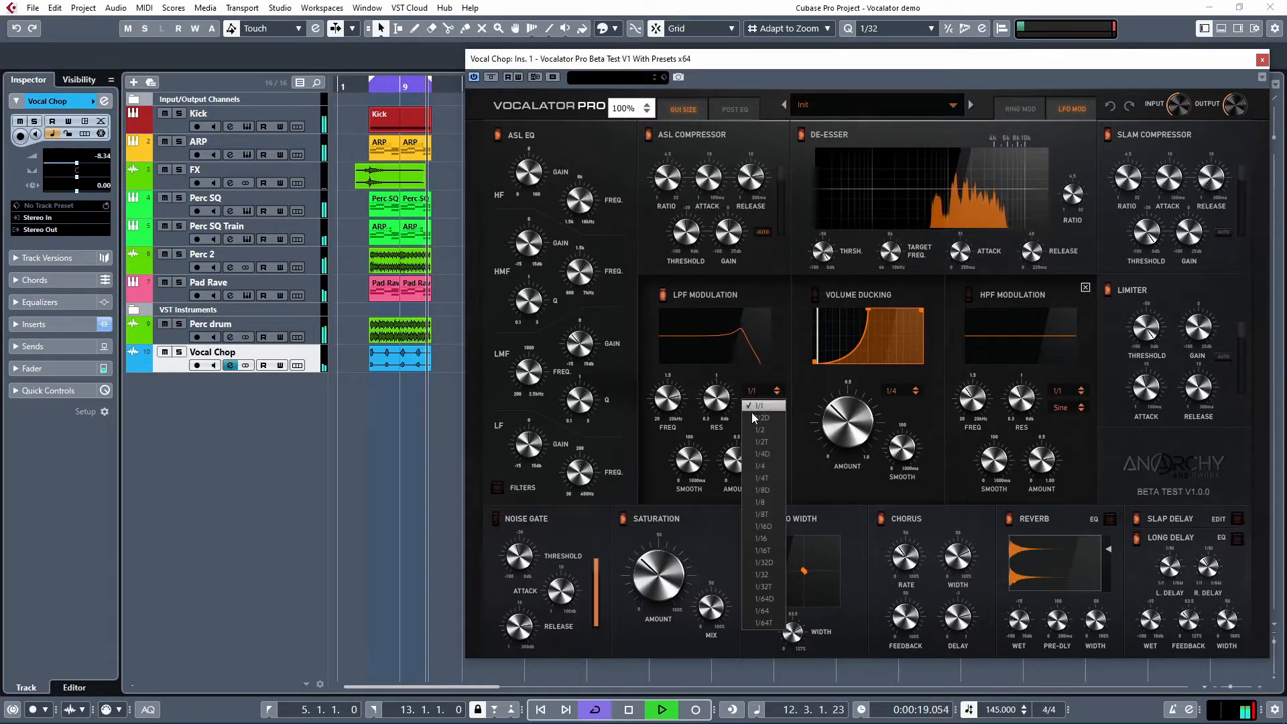
click(753, 427)
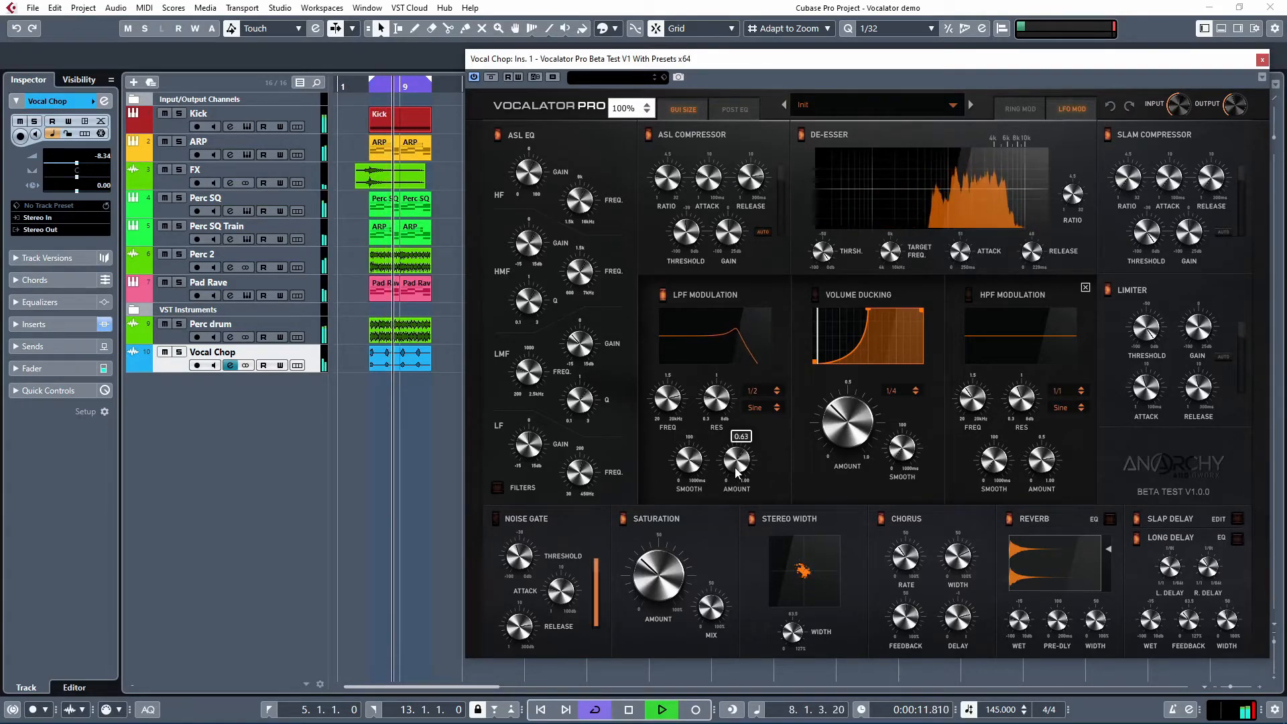
- Fine-tune the LPF Modulation amount to about 0.63, readjust its frequency by ear, and stop playback
mouse_move(735, 473)
mouse_down()
mouse_move(735, 461)
mouse_move(735, 472)
mouse_up()
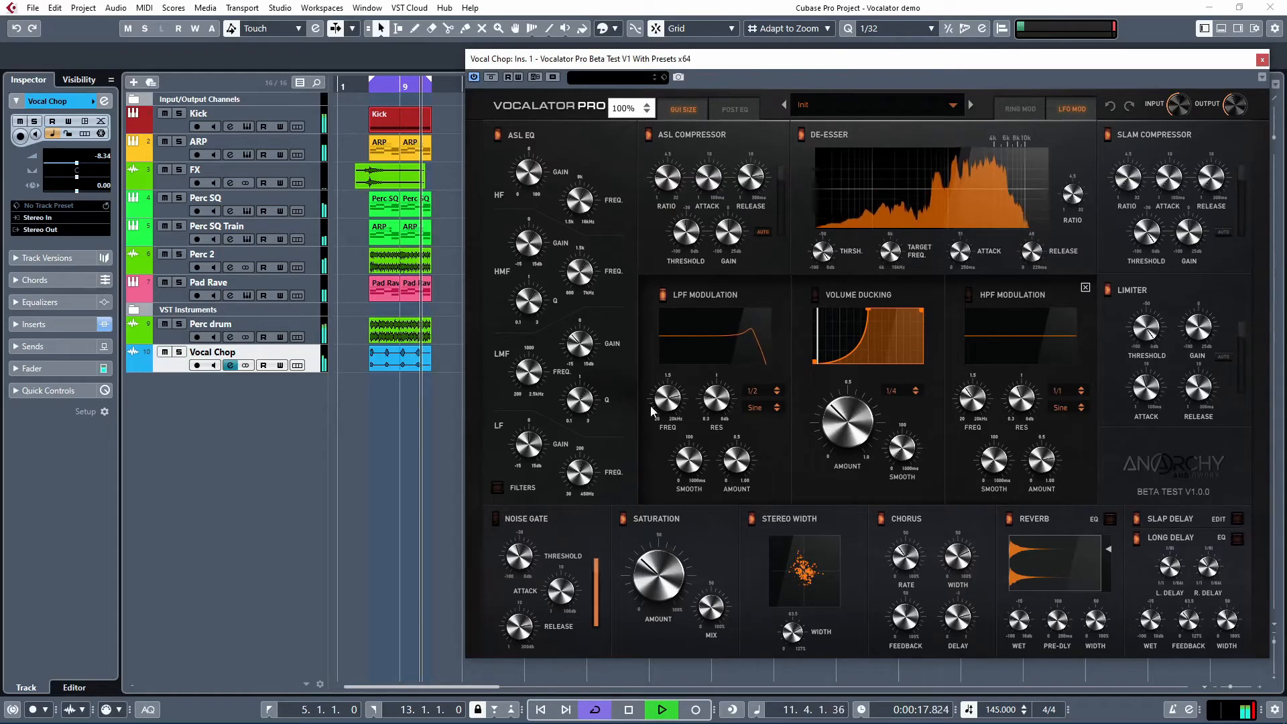
drag(660, 408, 660, 407)
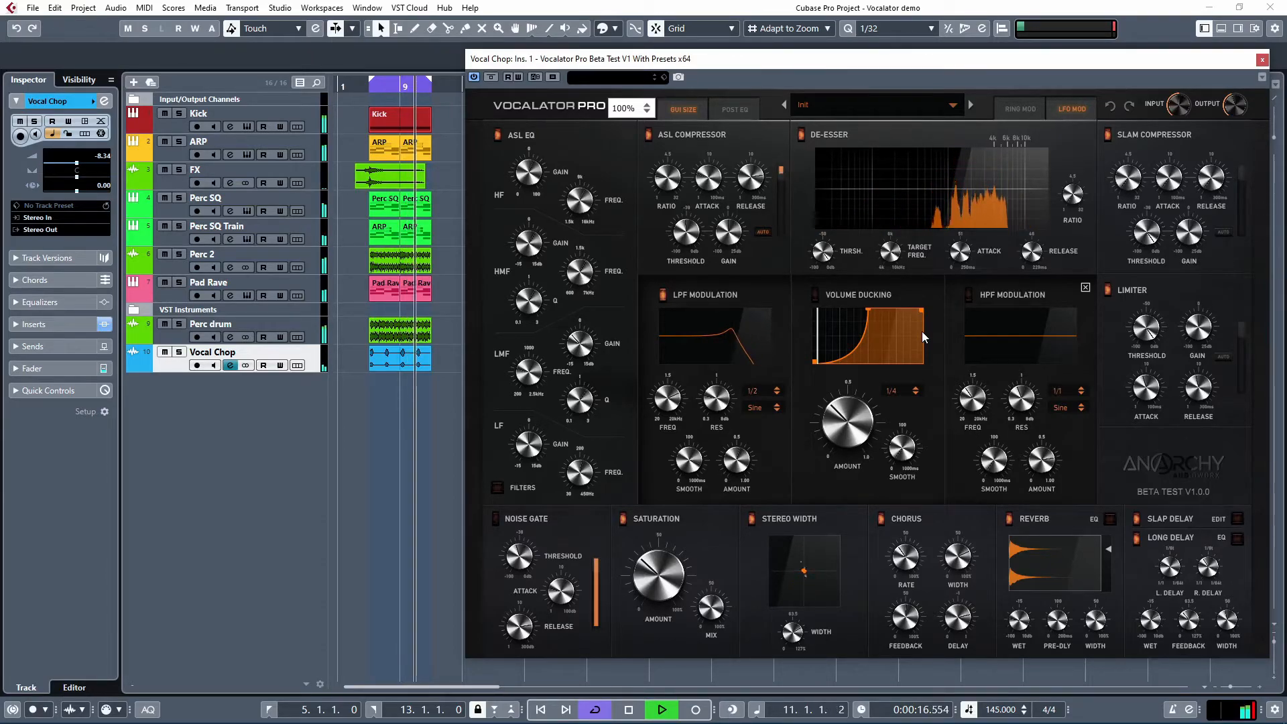
key(space)
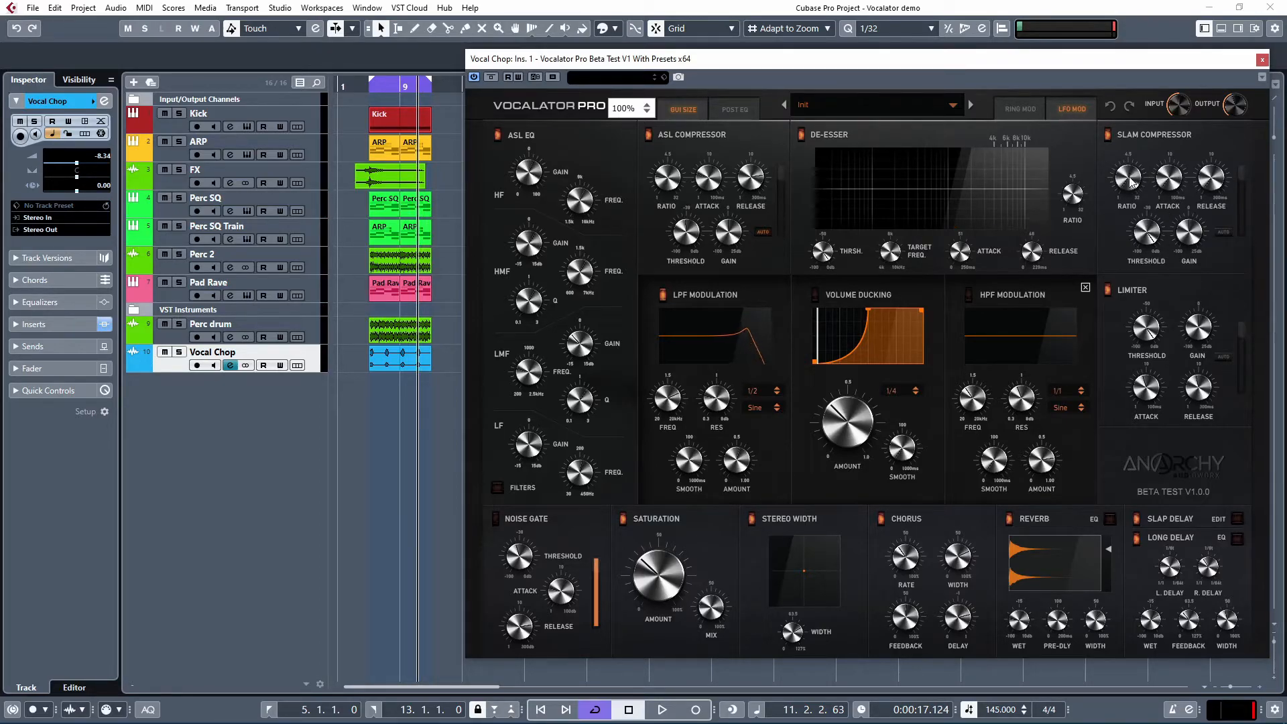
- Dial in the Slam Compressor's ratio, threshold and release while auditioning the looped vocal, and stop playback
drag(1131, 181, 1131, 180)
drag(1143, 134, 1143, 129)
key(space)
drag(1129, 181, 1129, 181)
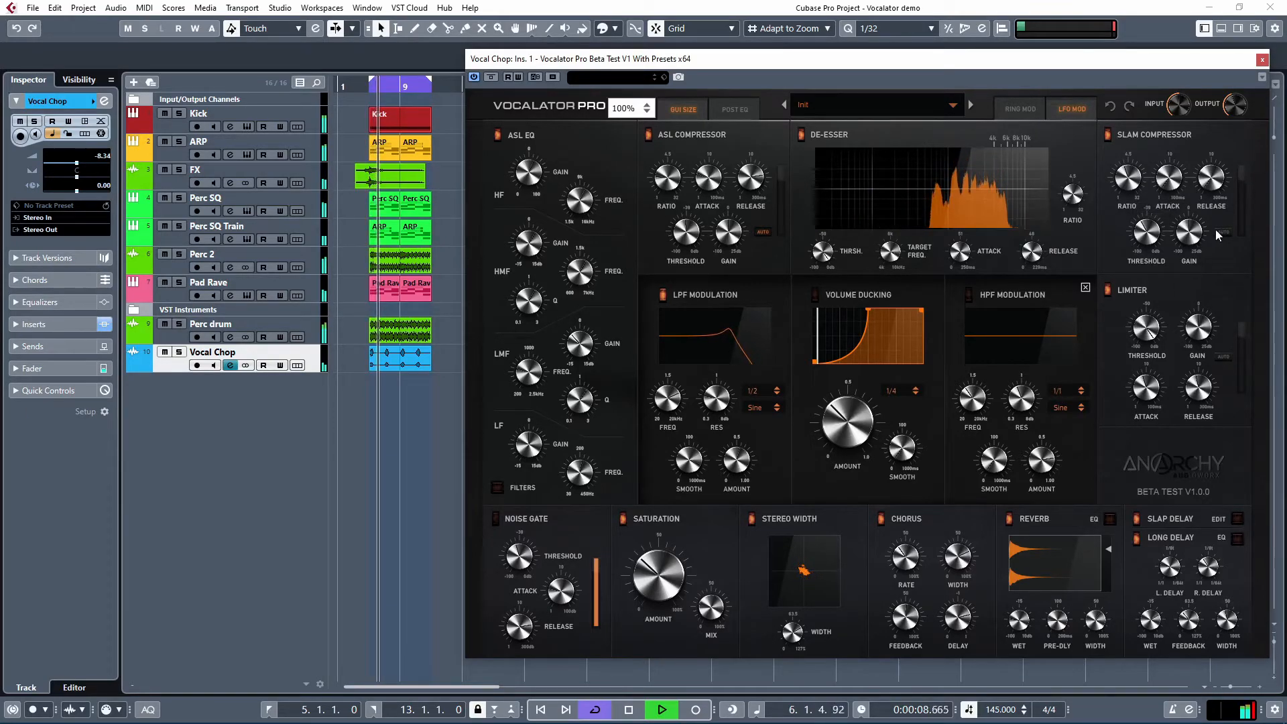
drag(1145, 245, 1155, 219)
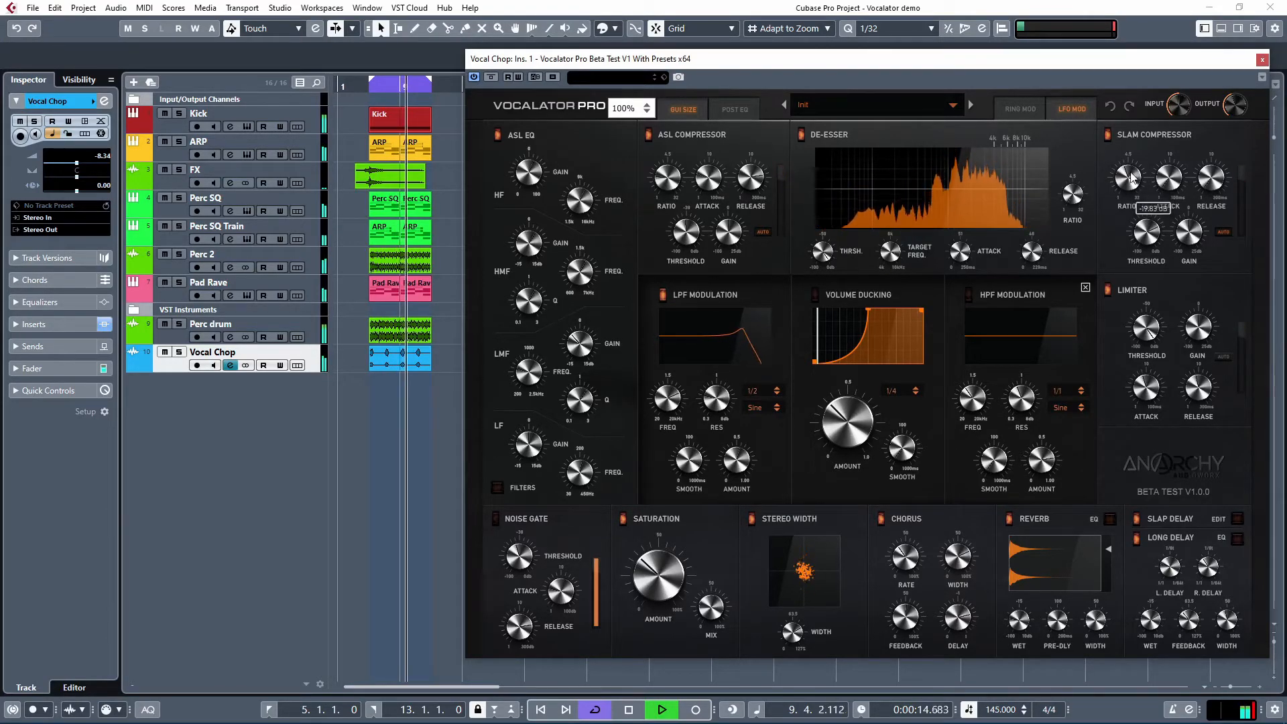
mouse_move(1130, 178)
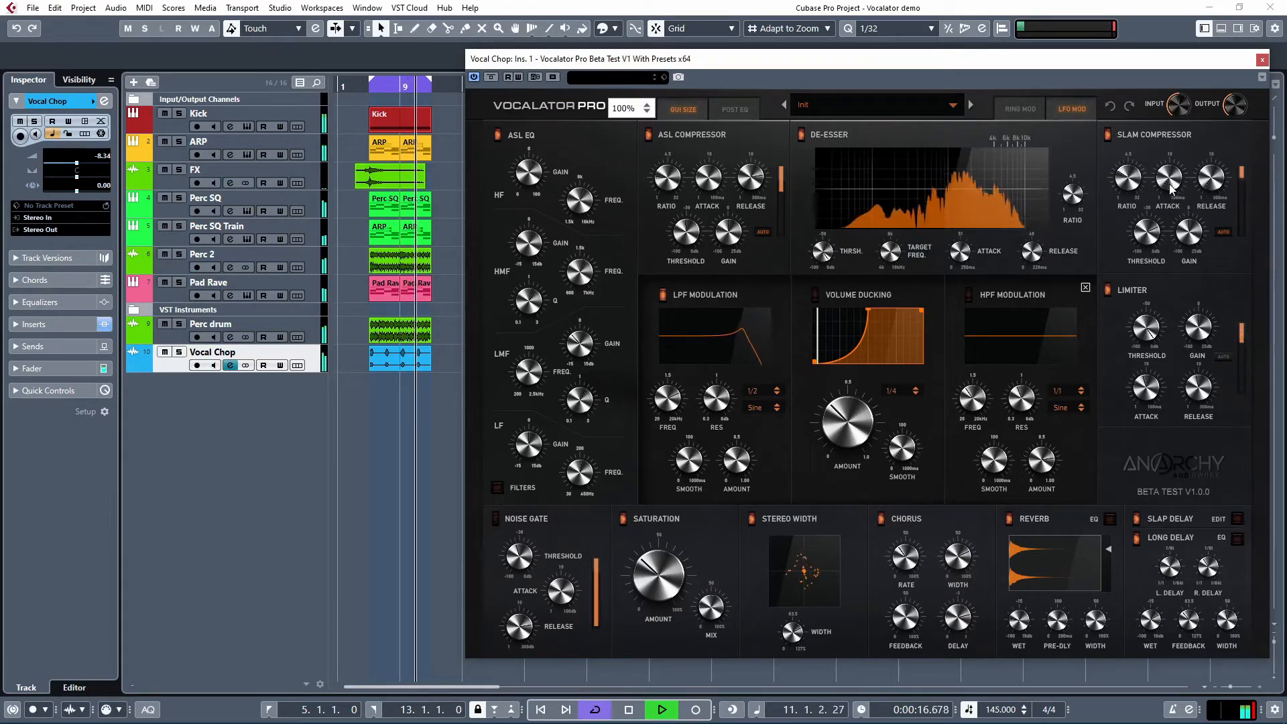
mouse_move(1218, 158)
drag(1223, 123, 1224, 52)
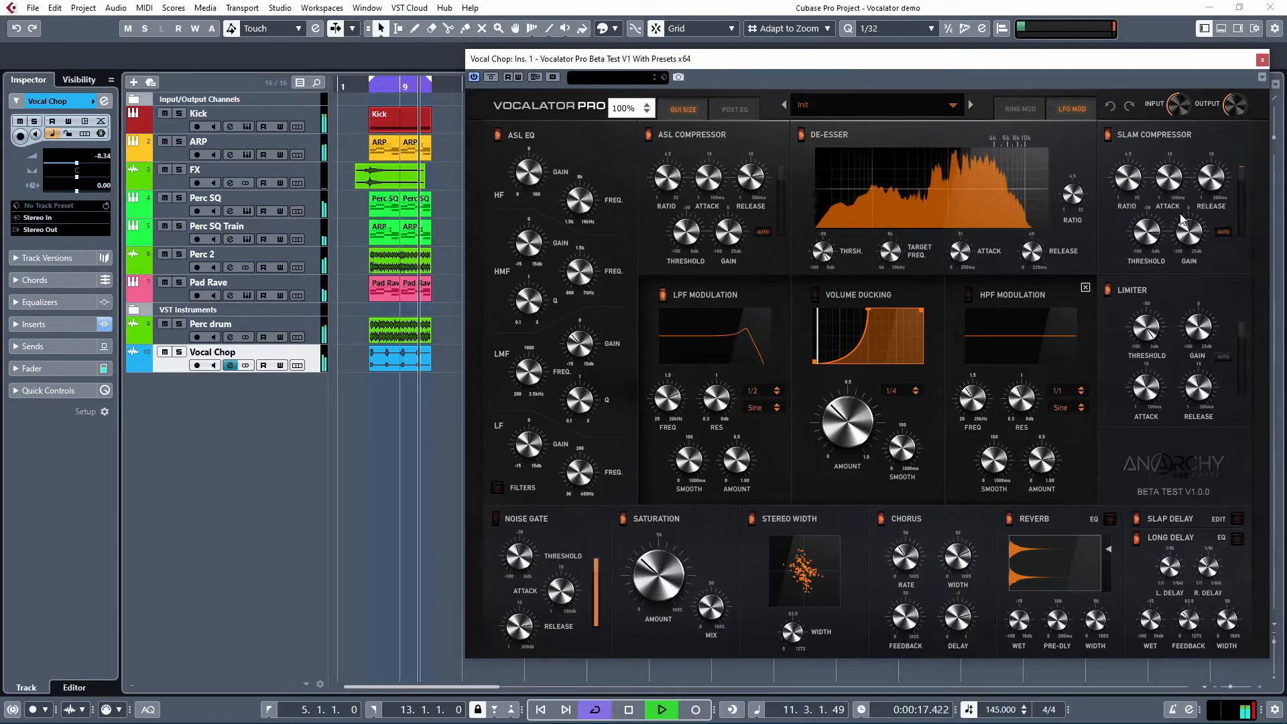
mouse_move(1229, 115)
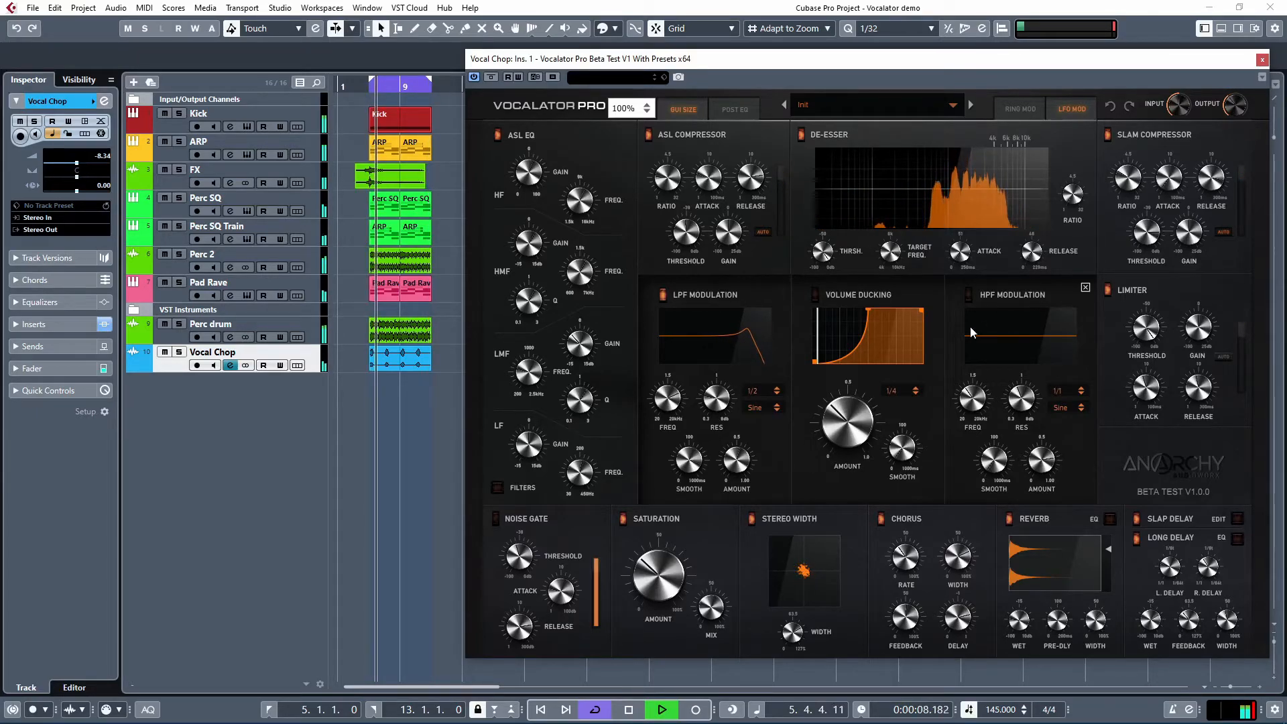
key(space)
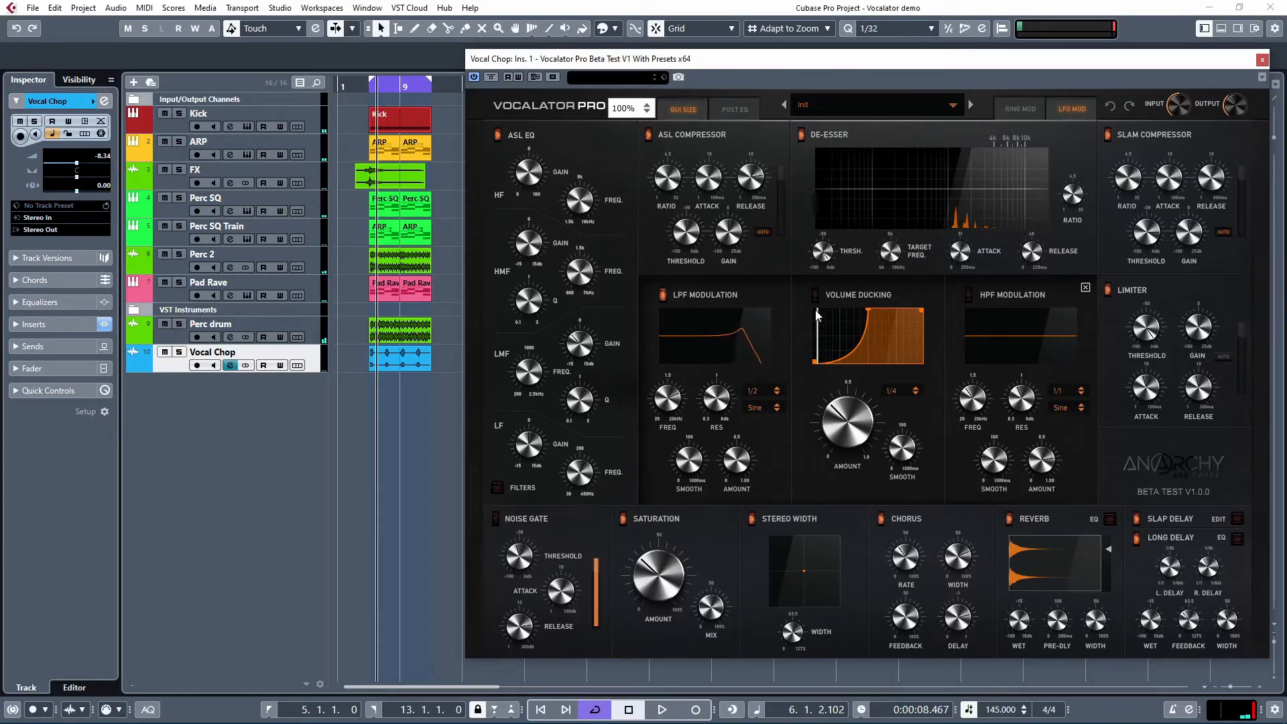
- Switch on the Limiter, audition the loop with the plug-in bypassed and active, and check the plug-in's output level
click(1110, 290)
mouse_move(1146, 337)
key(space)
click(492, 78)
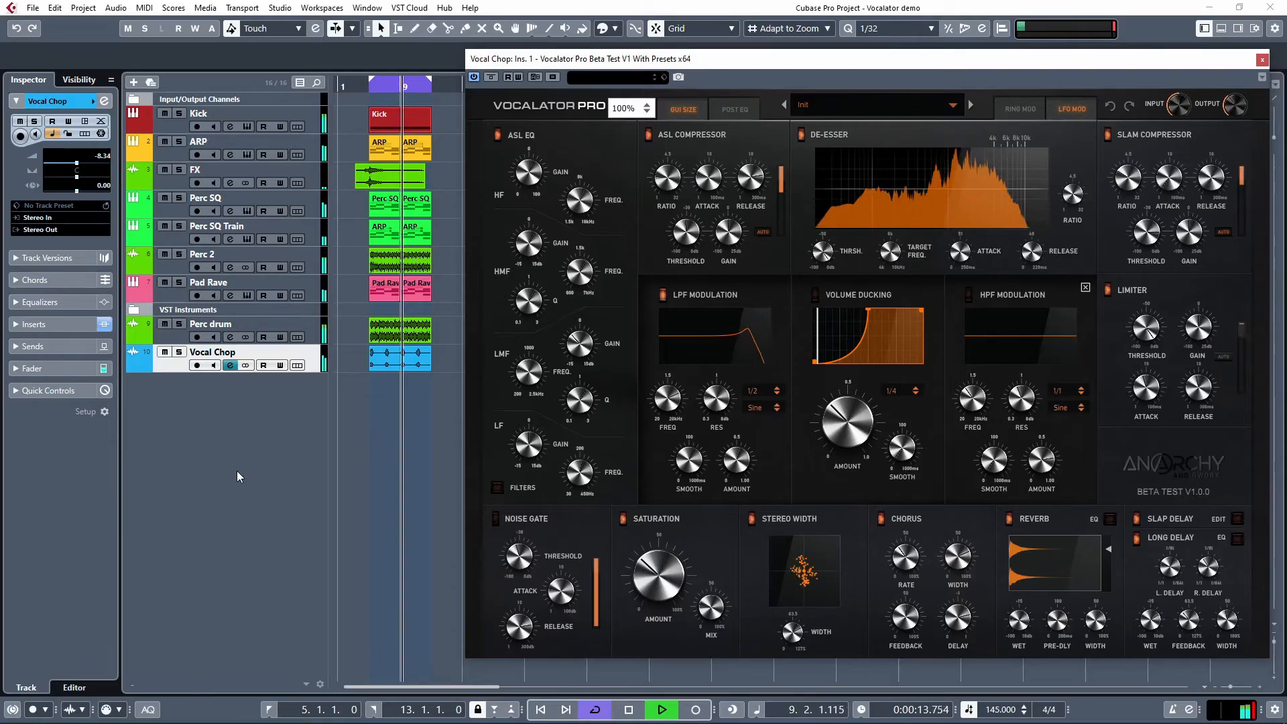
mouse_move(673, 393)
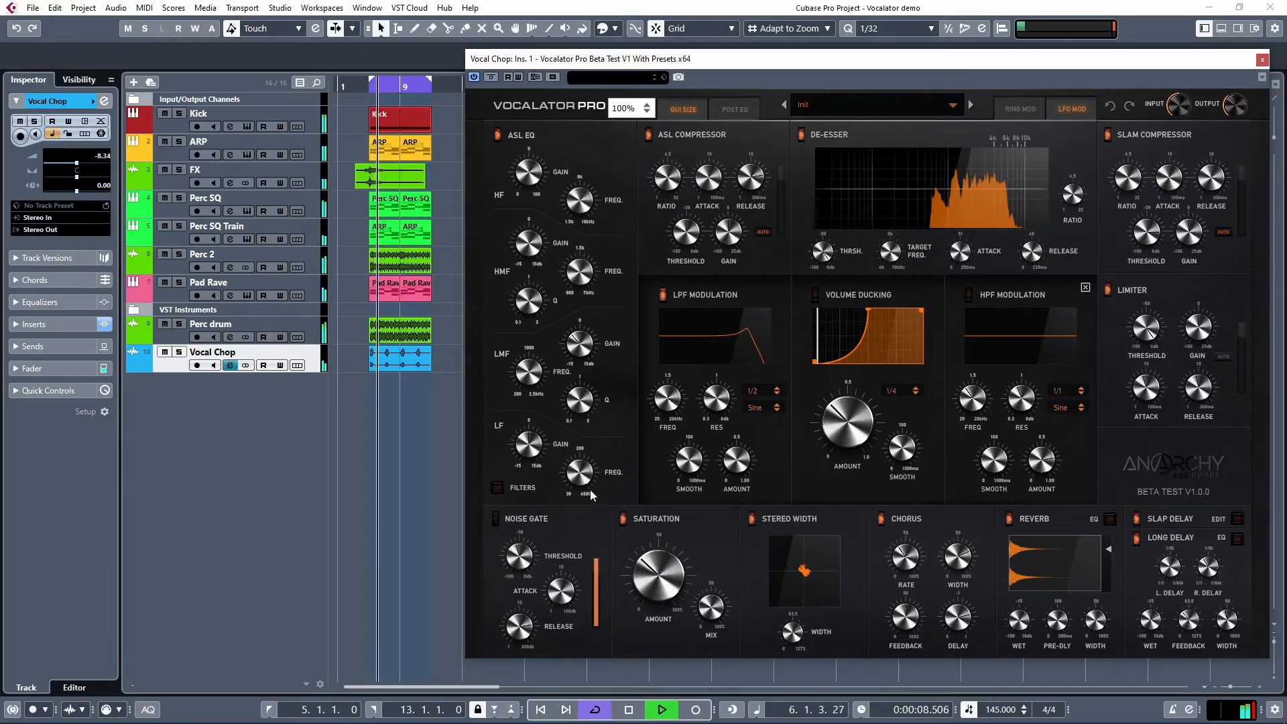
mouse_move(1236, 107)
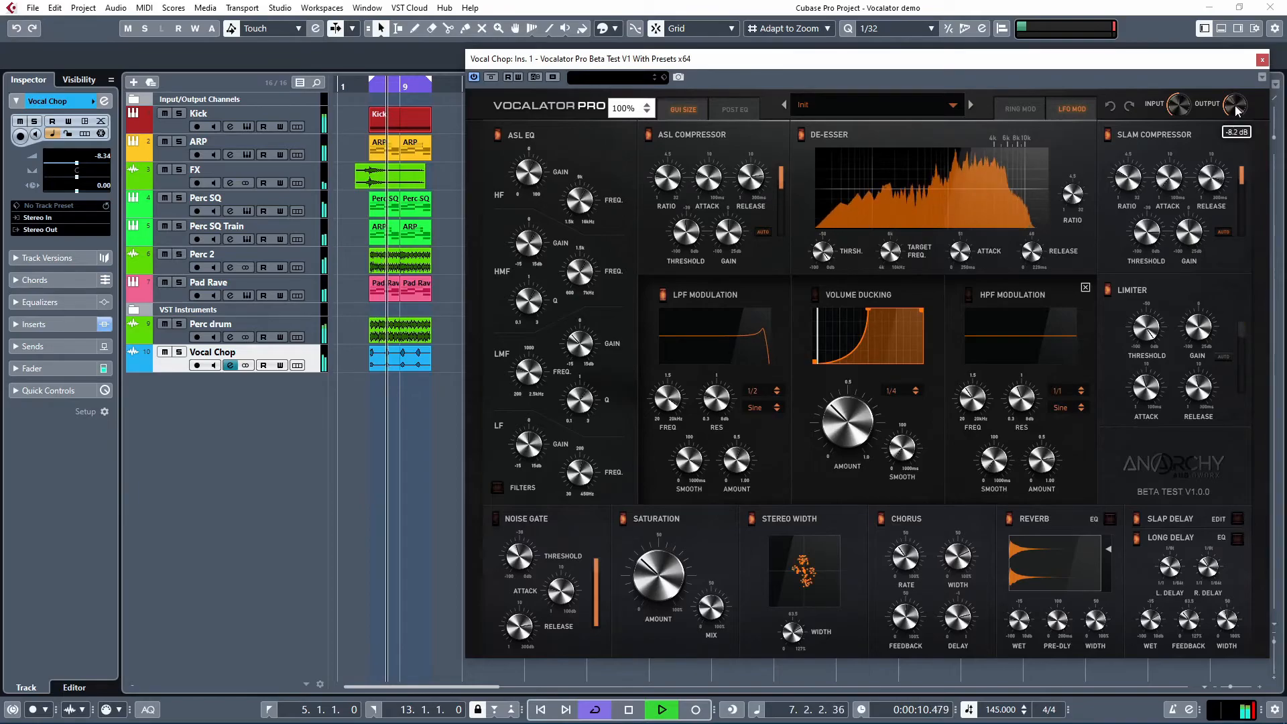
key(space)
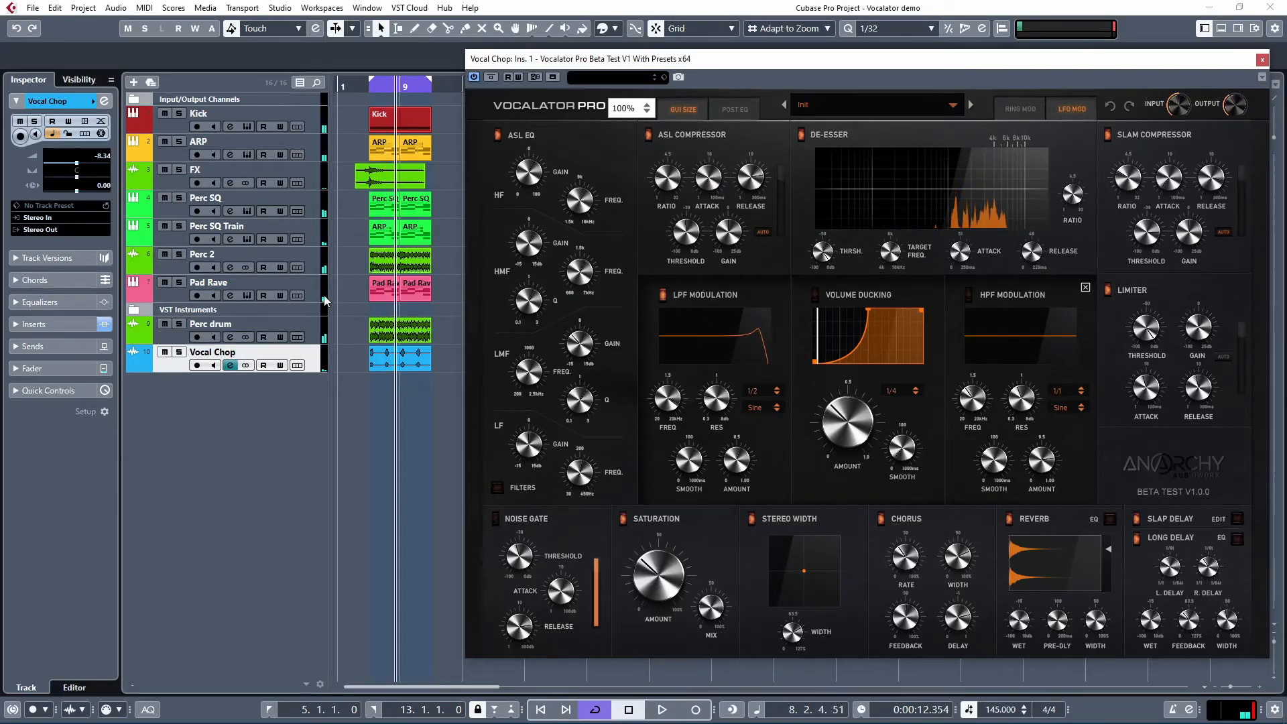
- Bring up the Vocal Chop channel fader, reset its peak meter, and trim the plug-in's output to match the bypassed level during playback
key(space)
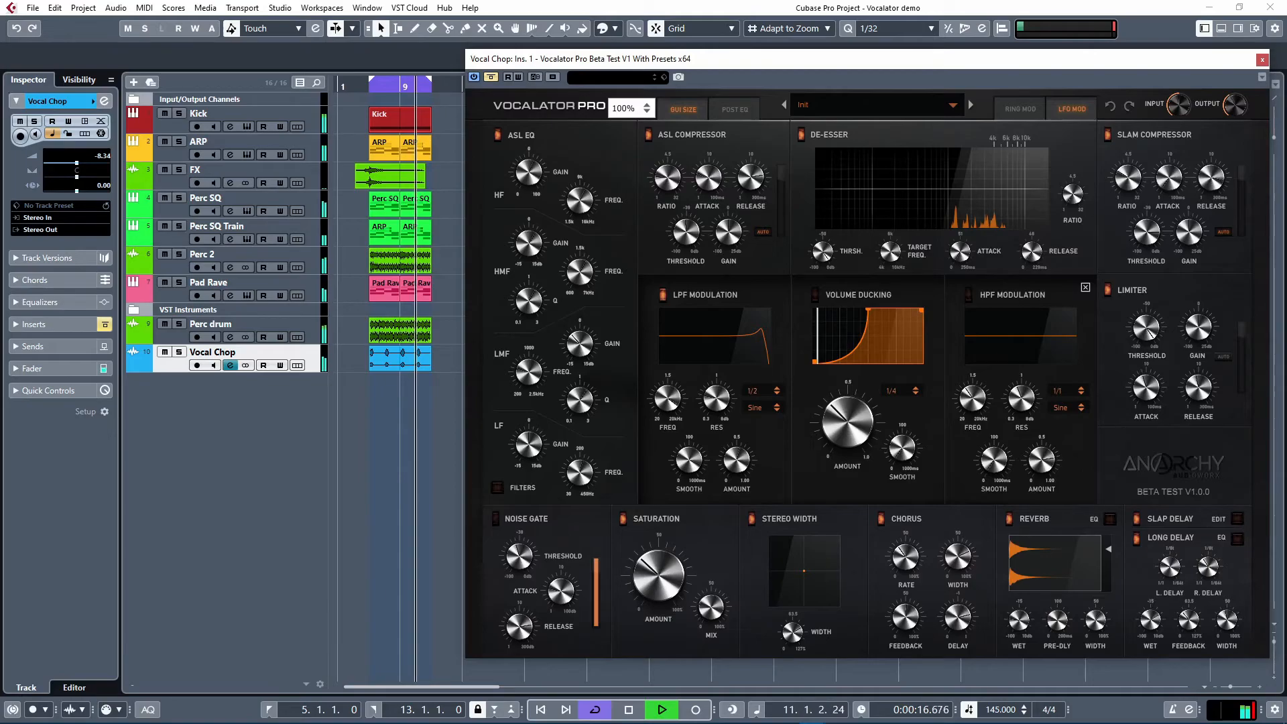
drag(0, 160, 135, 31)
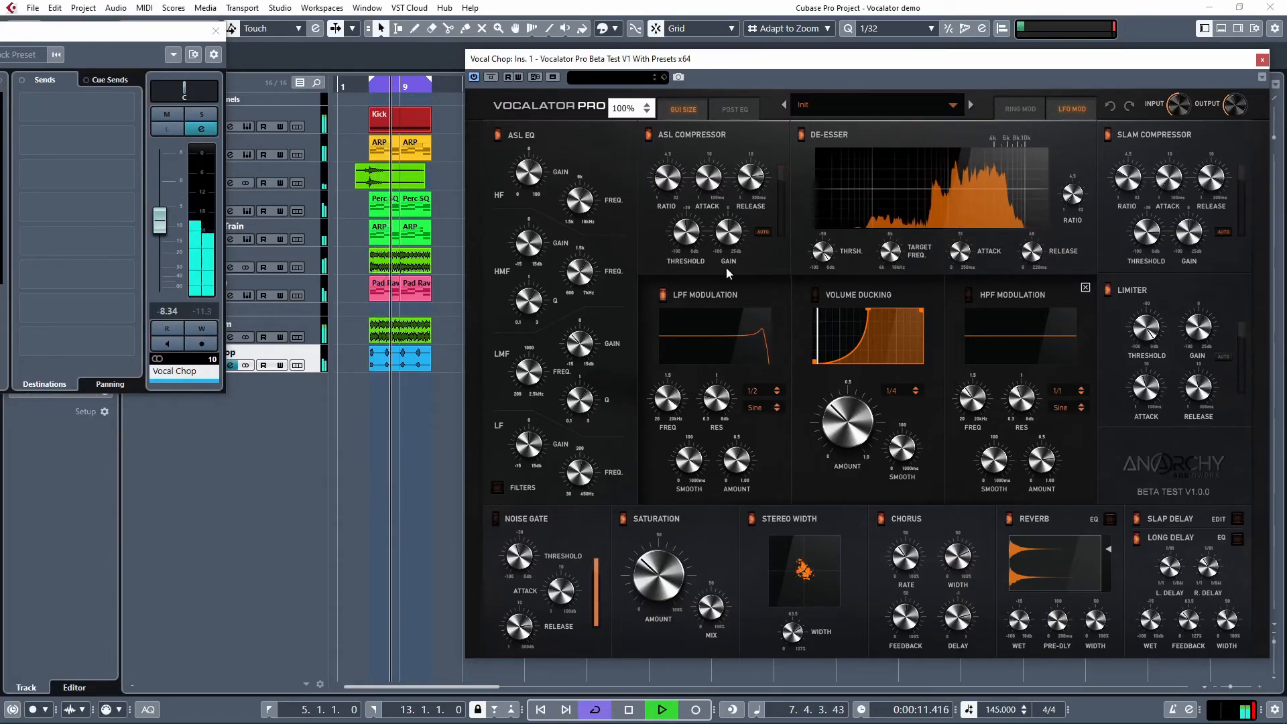
click(204, 311)
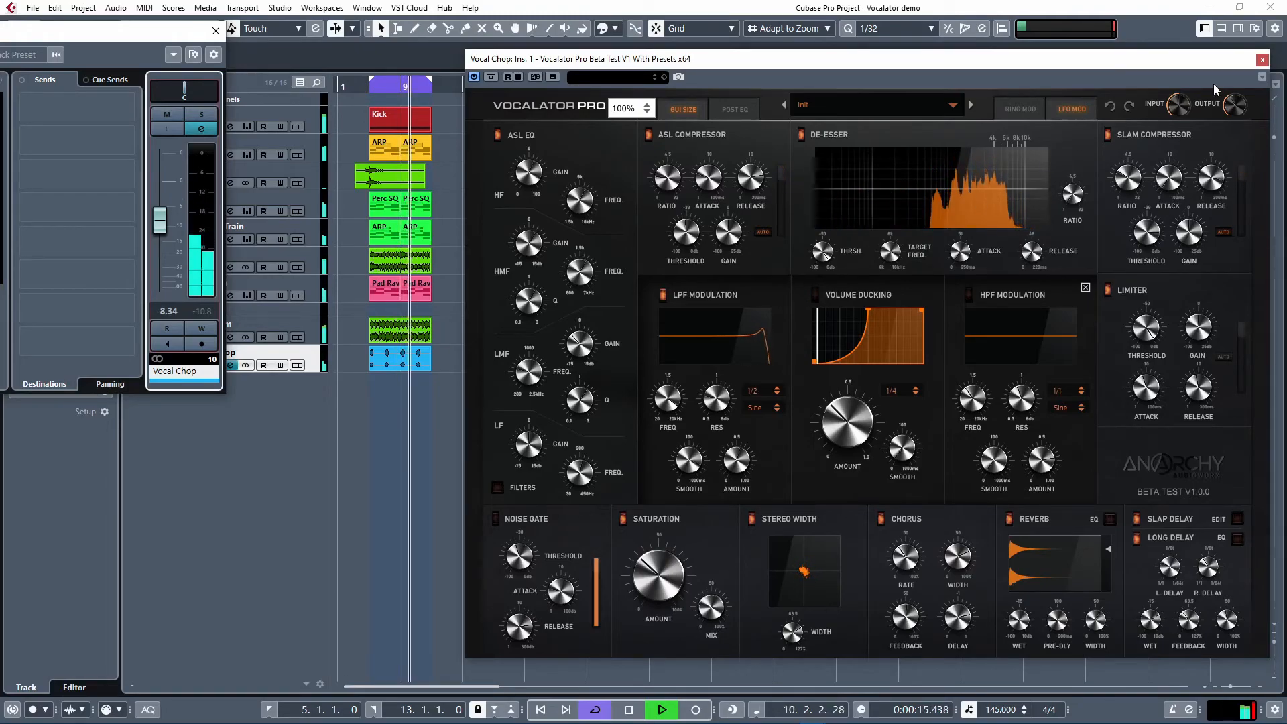
drag(1233, 106, 1231, 109)
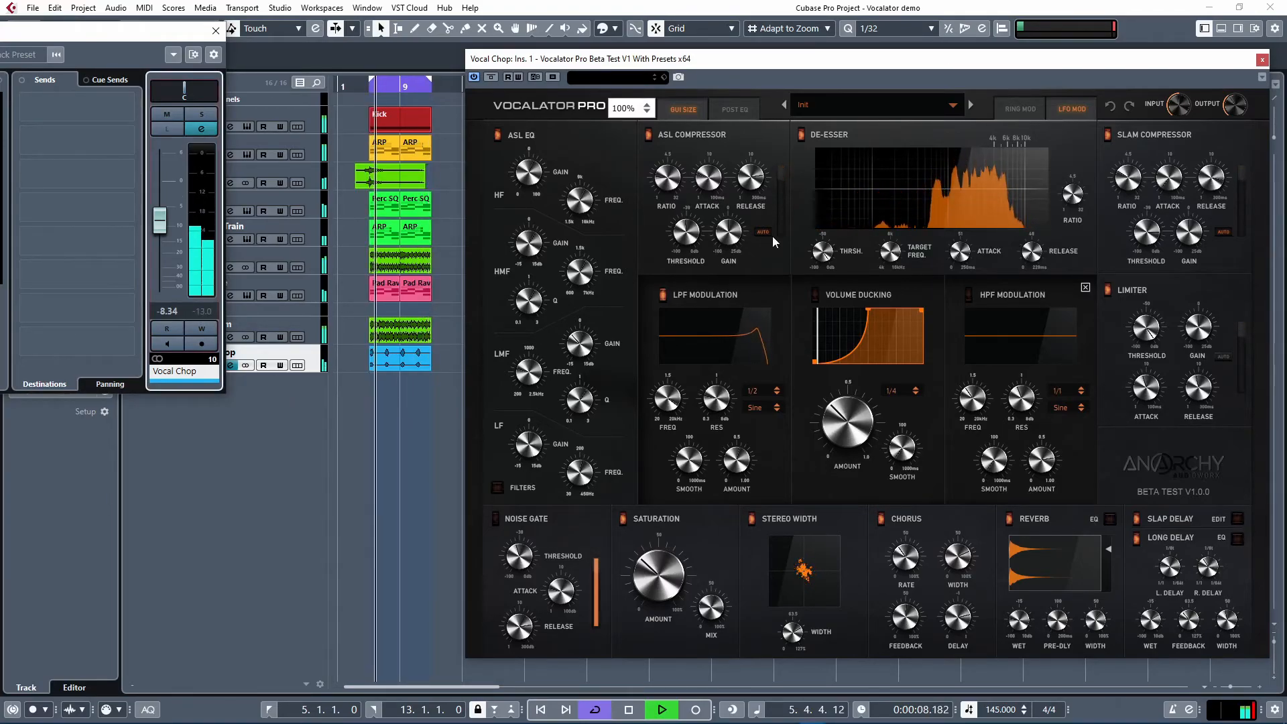
mouse_move(1233, 109)
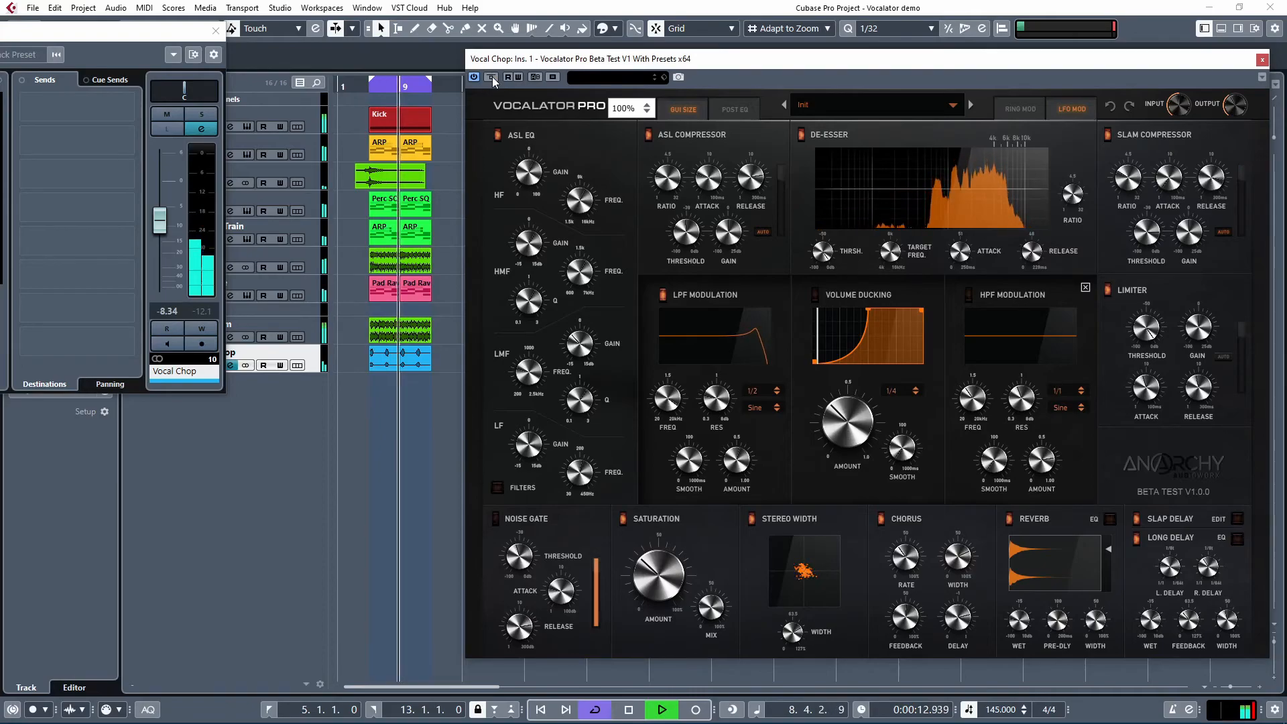
key(space)
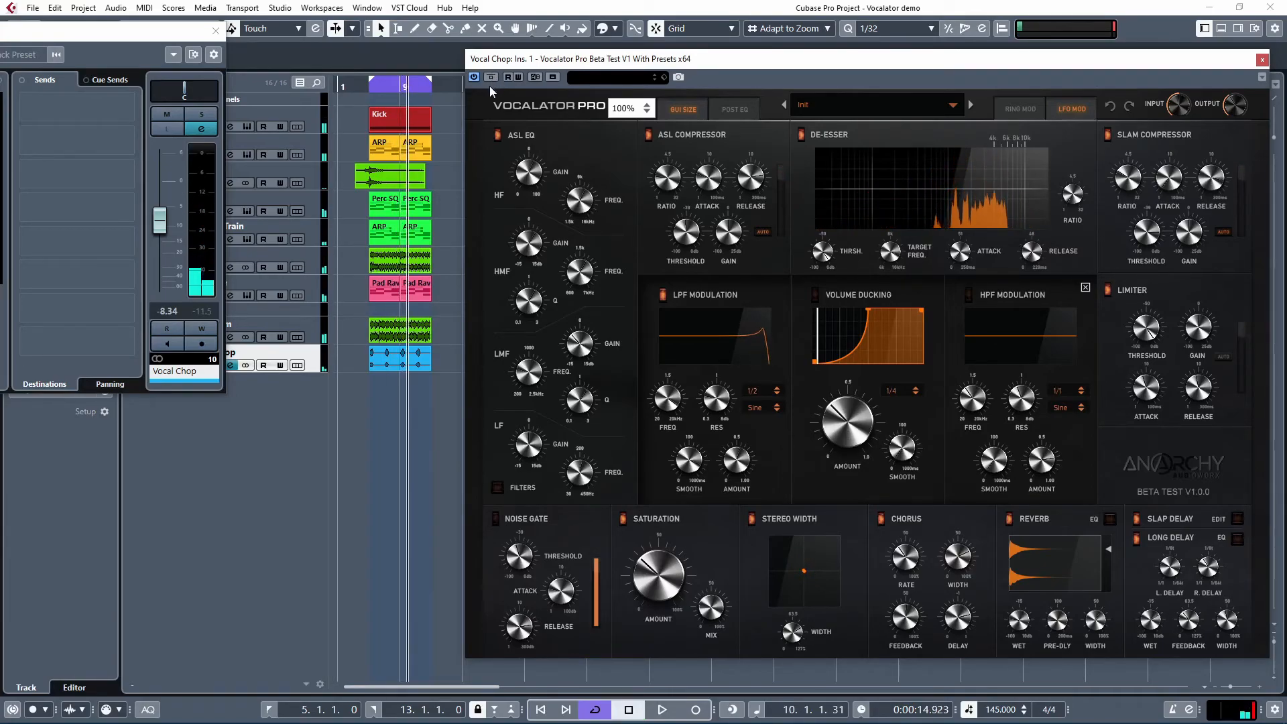